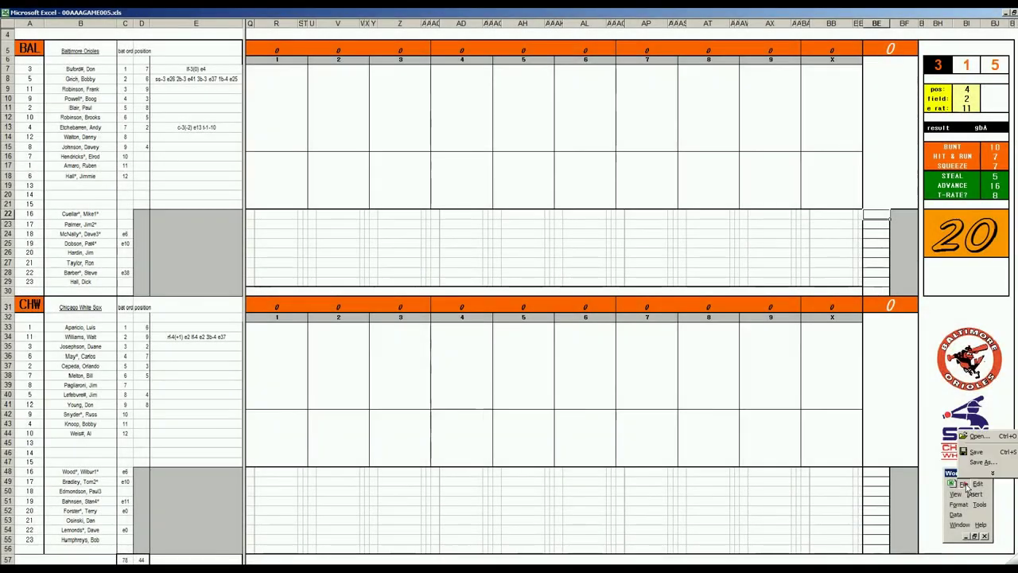
click(977, 435)
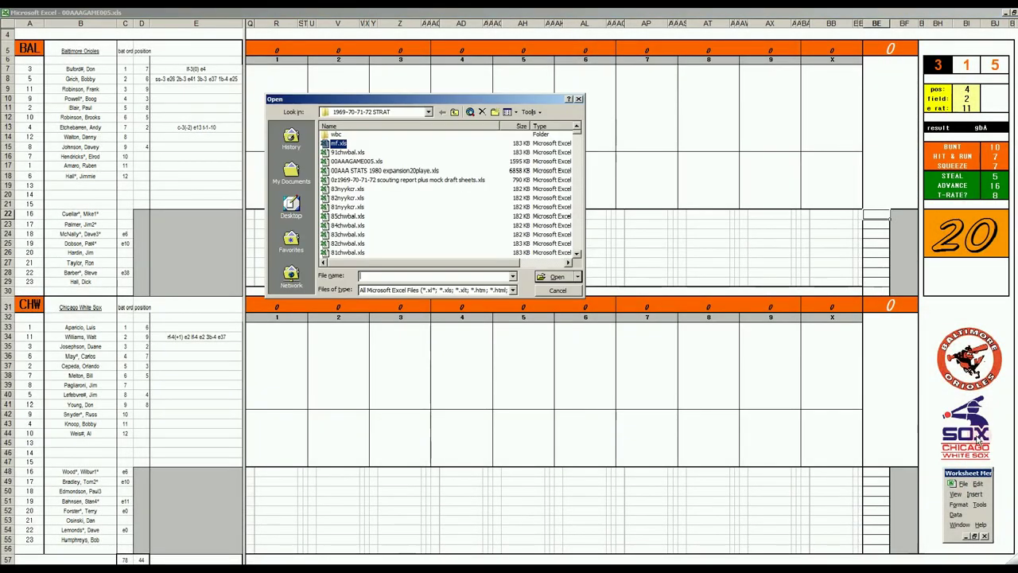
click(348, 152)
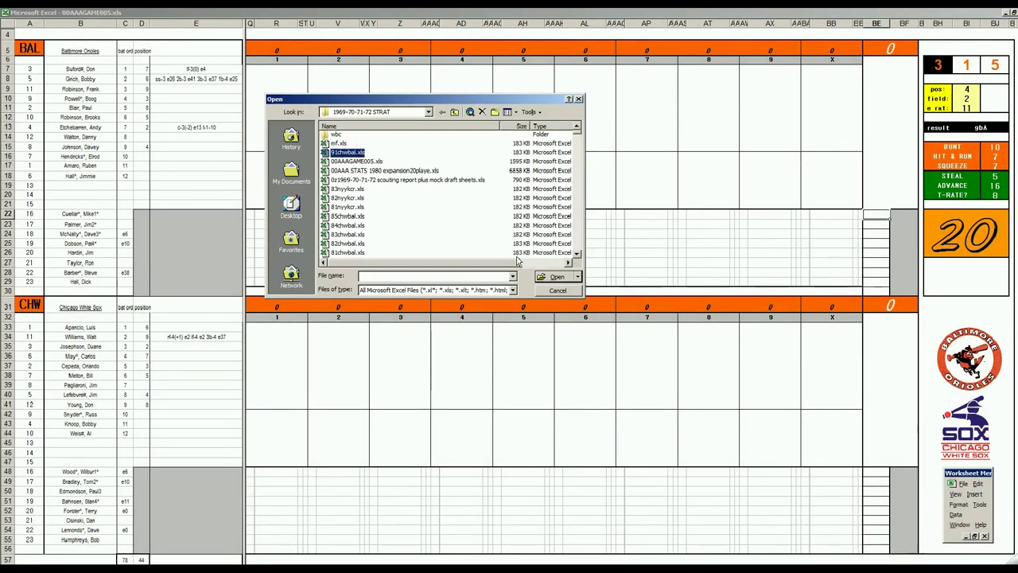
click(555, 278)
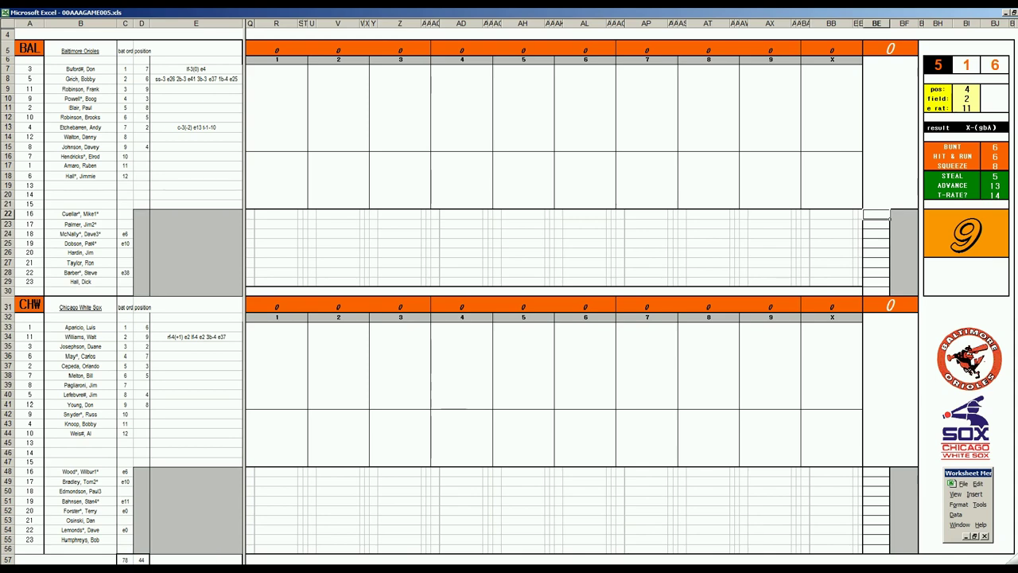
Switch to the 00AAA STATS 1980 workbook, then browse the scouting report's UO7 and UO3 cells
click(223, 541)
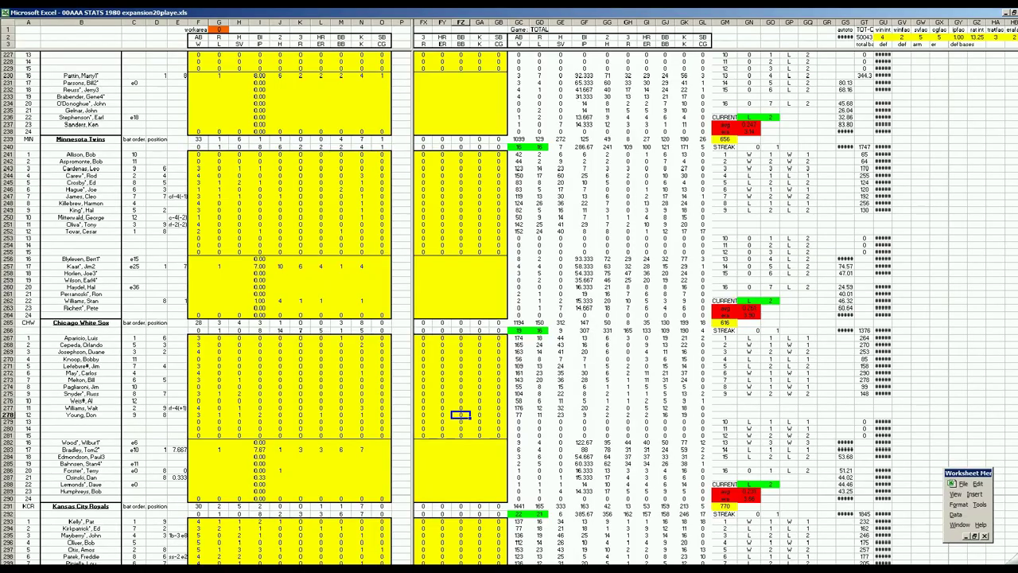
key(ctrl+F6)
key(ctrl+Page_Up)
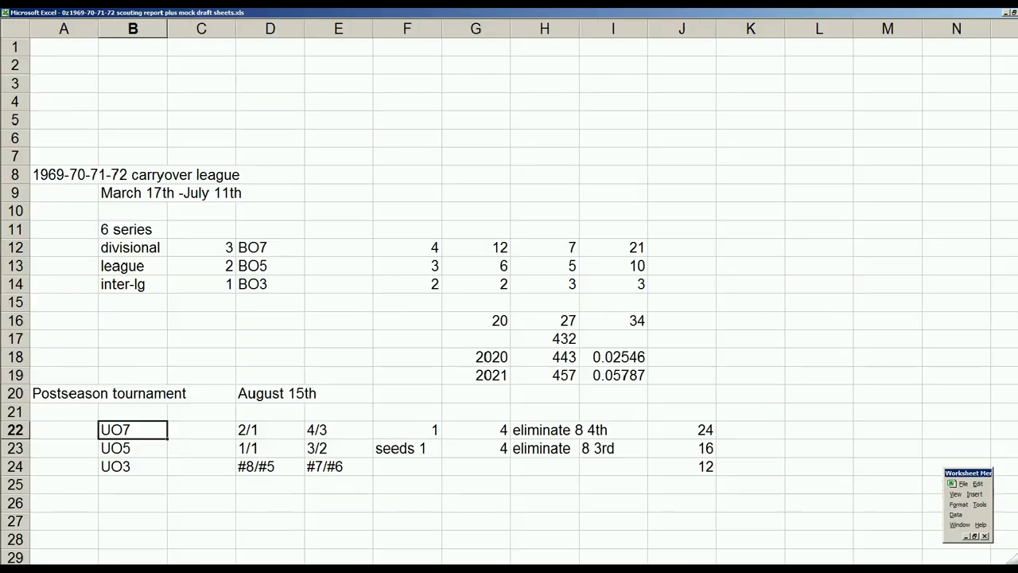
click(95, 430)
click(121, 433)
click(134, 468)
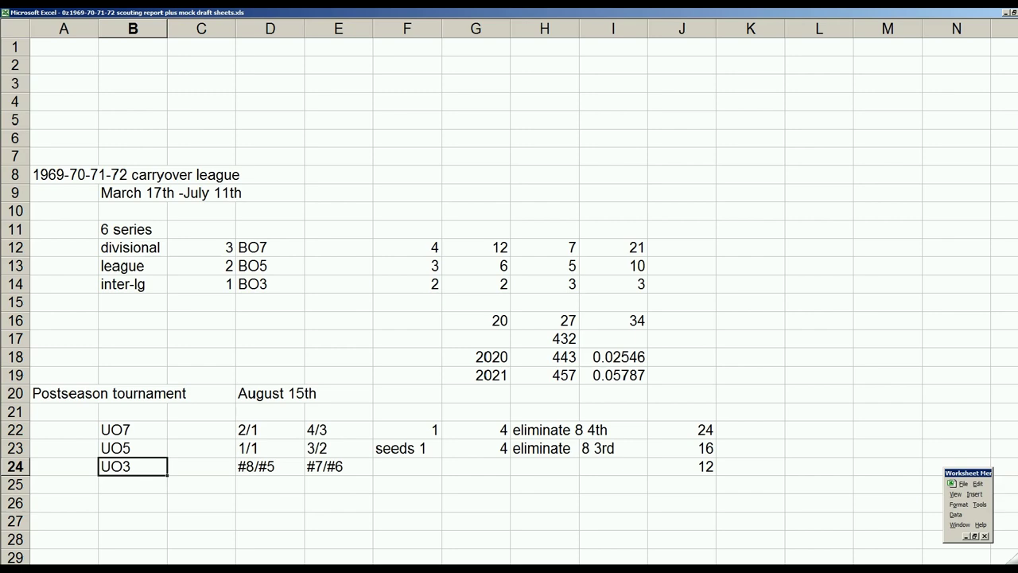
Return to the 00AAA STATS 1980 workbook and move to the three-game eliminations sheet
key(alt+Tab)
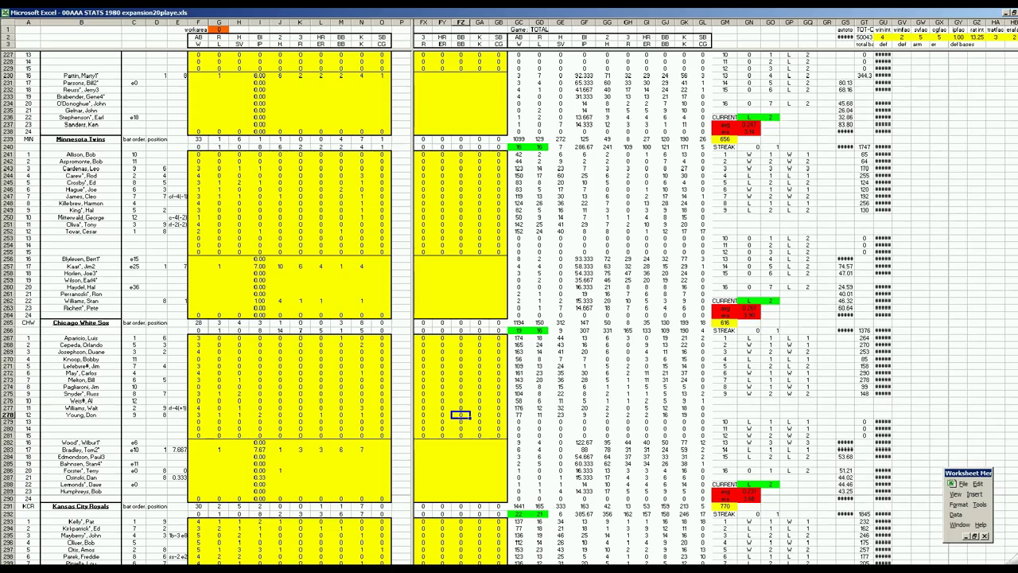
key(ctrl+Page_Down)
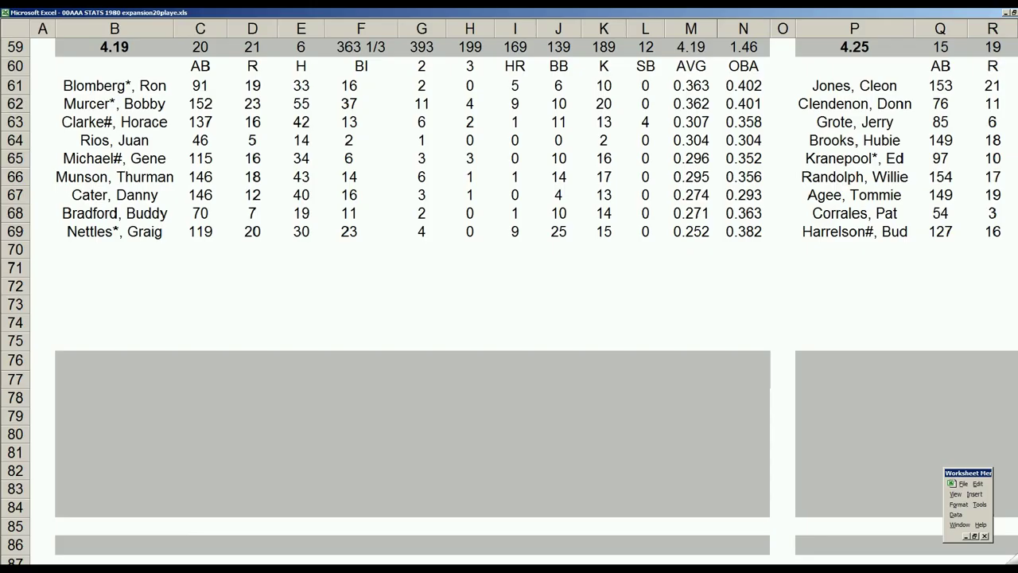
key(ctrl+Page_Down)
click(602, 191)
key(Right)
key(Right)
key(Right)
key(Right)
key(Right)
key(Right)
key(Right)
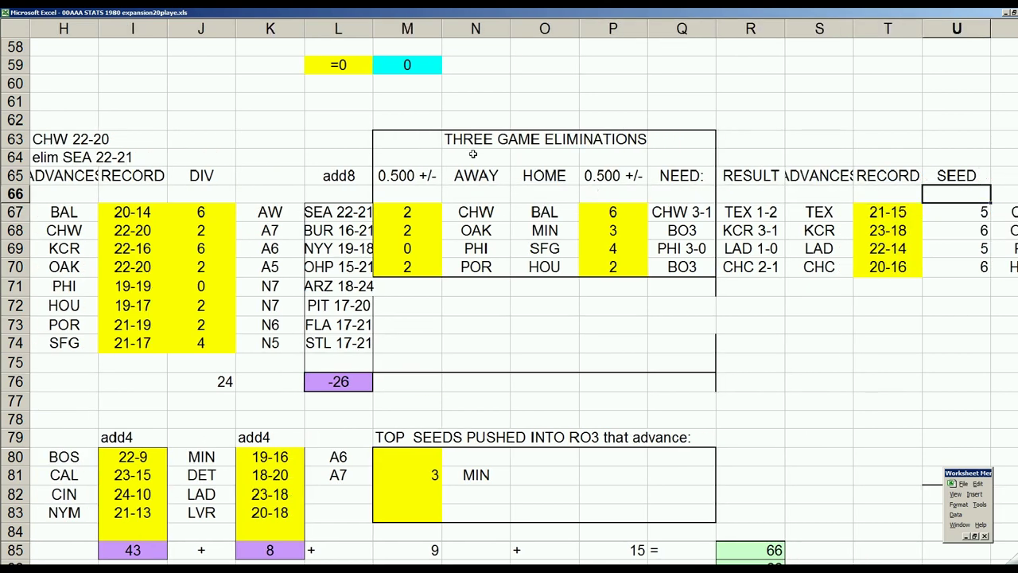
Review the matchup team cells: BAL, MIN, OAK, CHW, SFG, HOU, POR and PHI
click(545, 212)
click(533, 231)
click(493, 231)
click(478, 212)
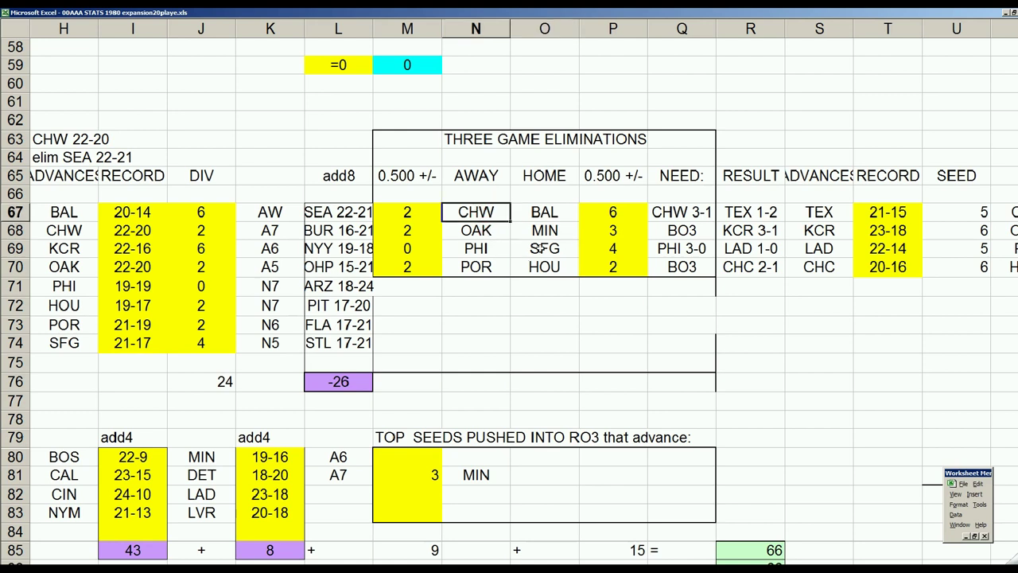
click(545, 248)
click(549, 267)
click(494, 268)
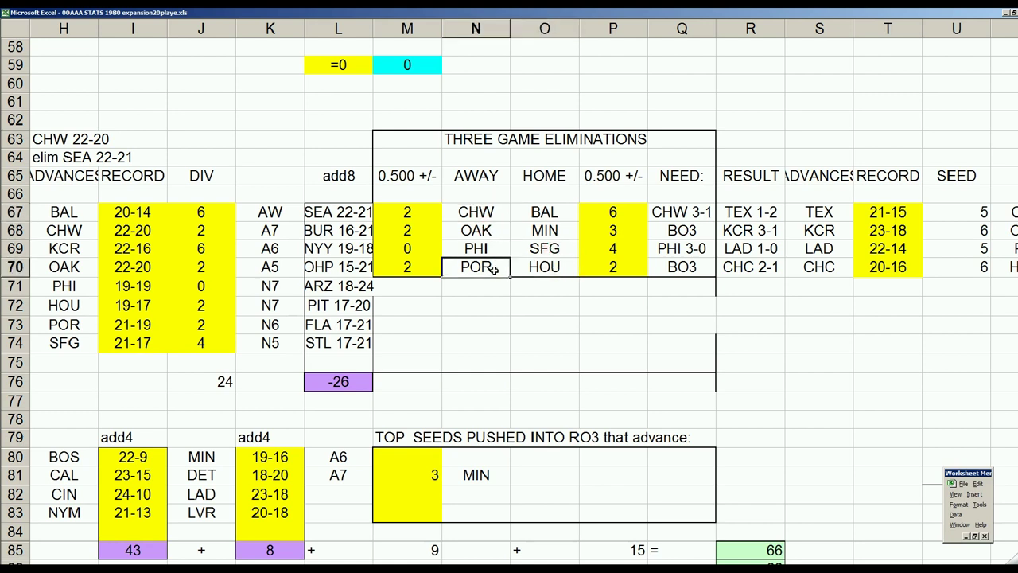
click(482, 250)
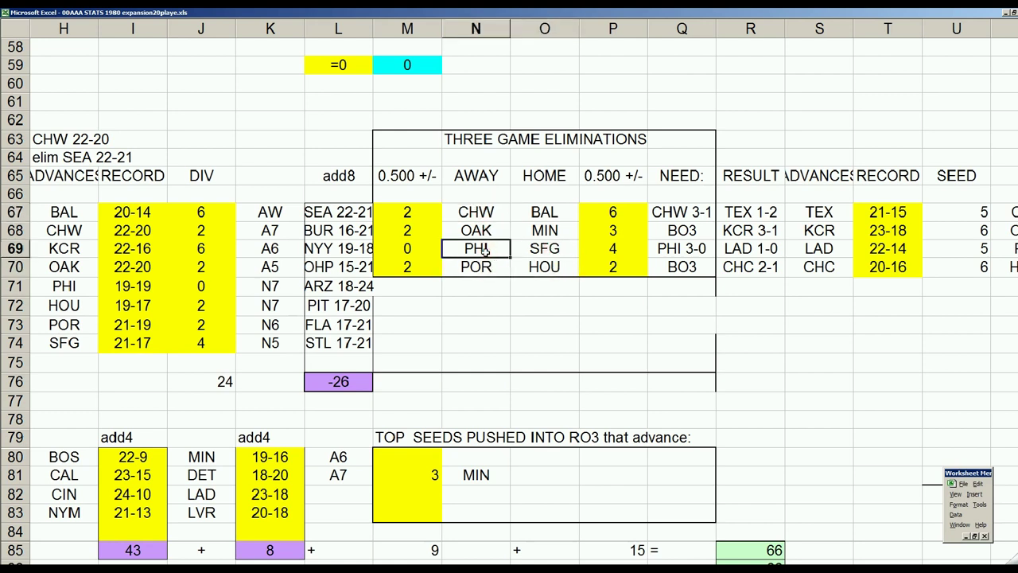
click(549, 211)
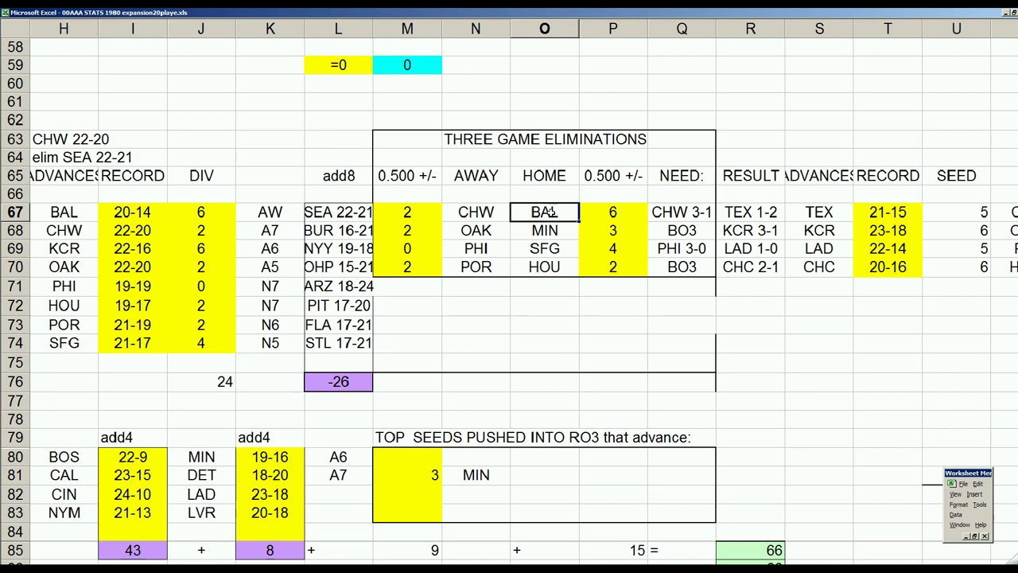
Move along row 67 to the BAL 2-3 result in the five-game table
key(Left)
key(Left)
key(Left)
key(Left)
key(Left)
key(Left)
key(Left)
key(Left)
key(Left)
key(Left)
key(Left)
key(Left)
key(Left)
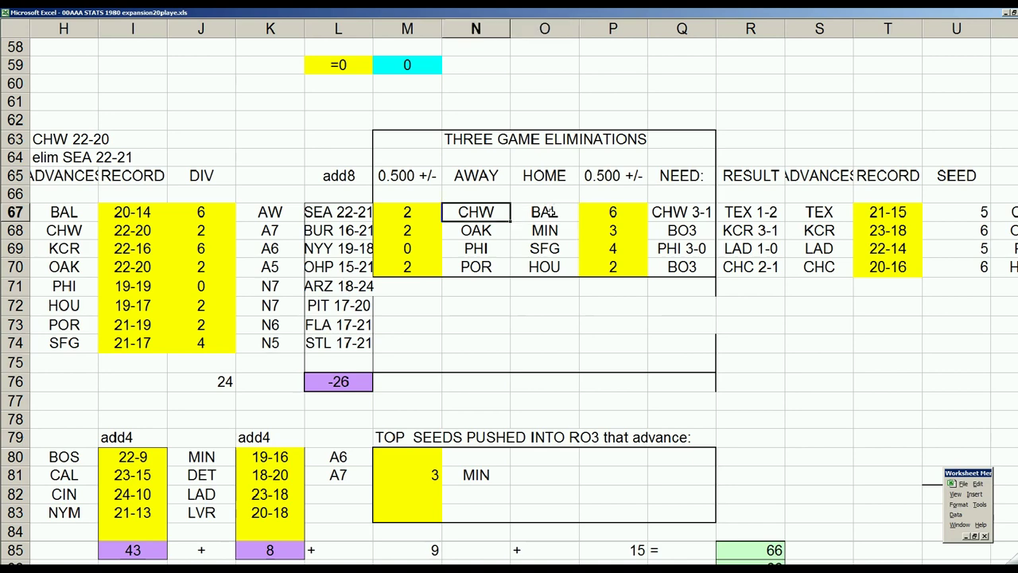
key(Left)
key(Right)
key(Right)
key(Right)
key(Right)
key(Right)
key(Right)
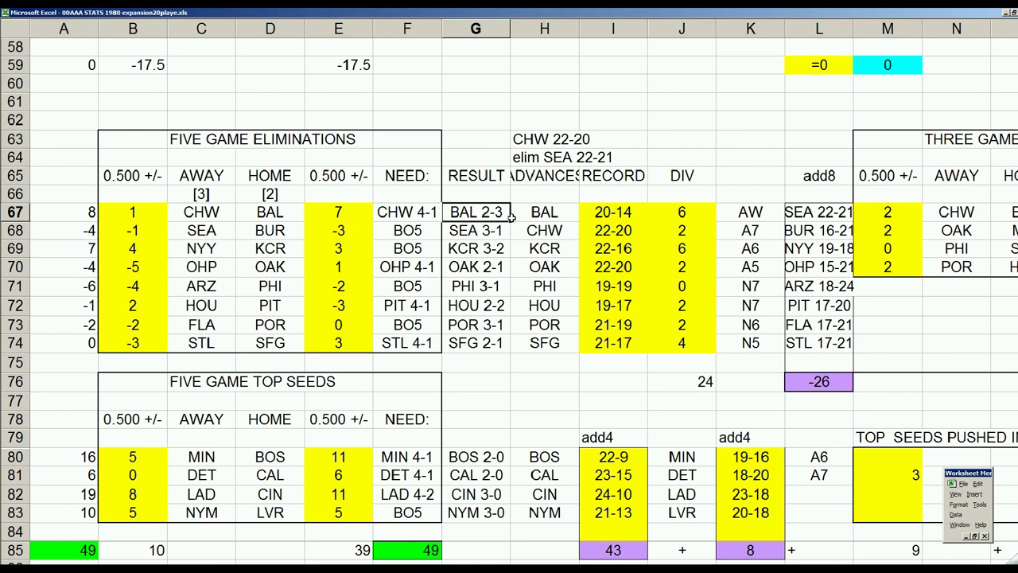
Check the CHW 4-1 need, BAL 2-3, CHW 22-20 and SEA 22-21 elimination cells
click(402, 211)
click(467, 209)
click(602, 233)
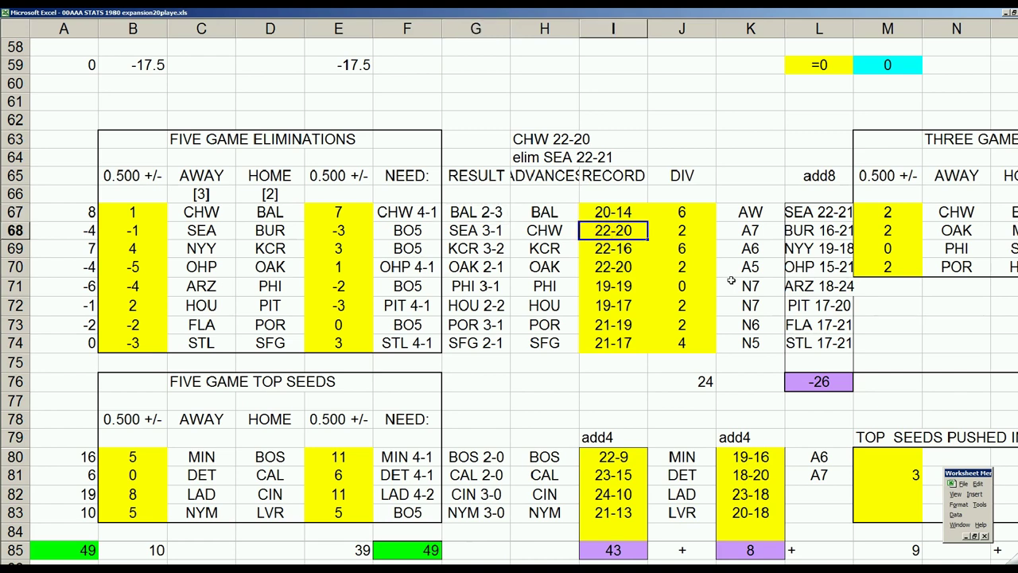
click(812, 213)
click(556, 230)
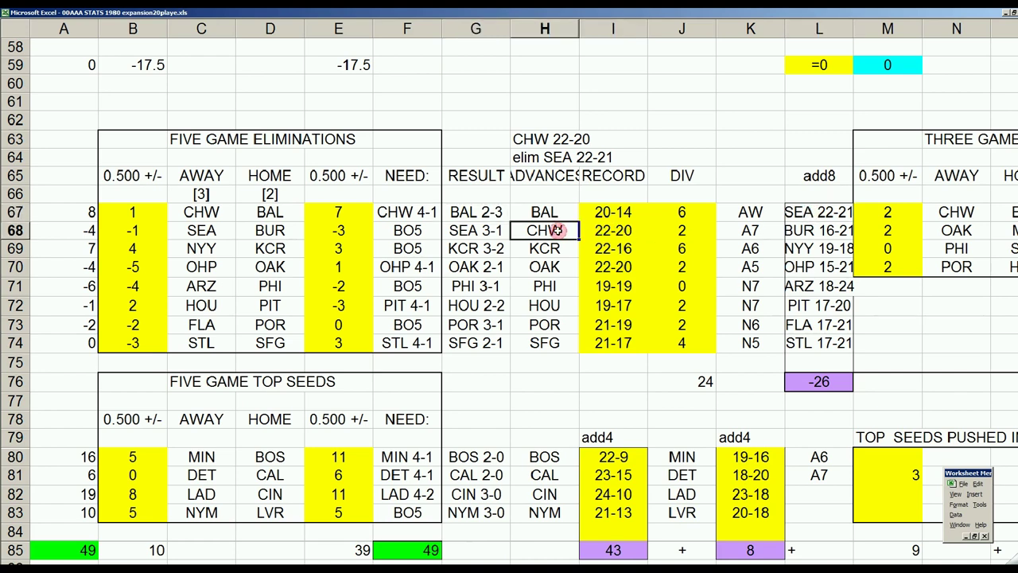
click(955, 214)
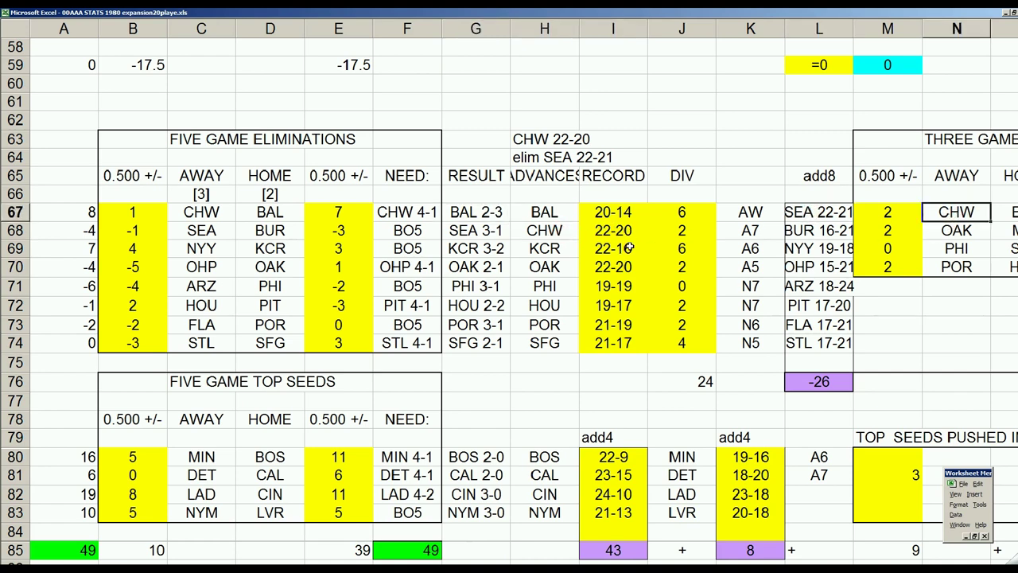
Compare the CHW 3-1 and 4-1 need cells, then return to 91chwbal.xls
key(Right)
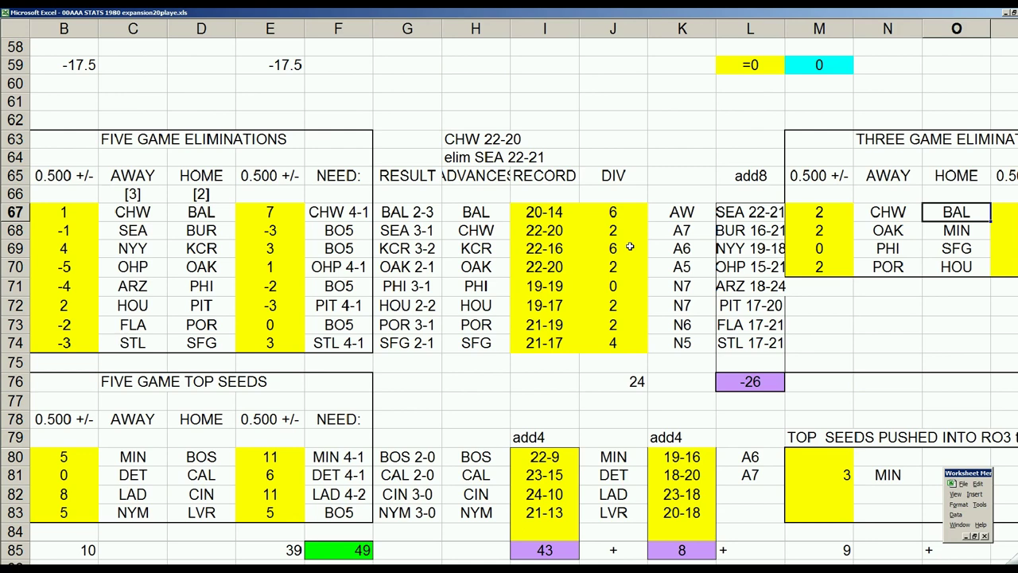
key(Right)
key(Right)
key(Right)
key(Right)
key(Left)
key(Left)
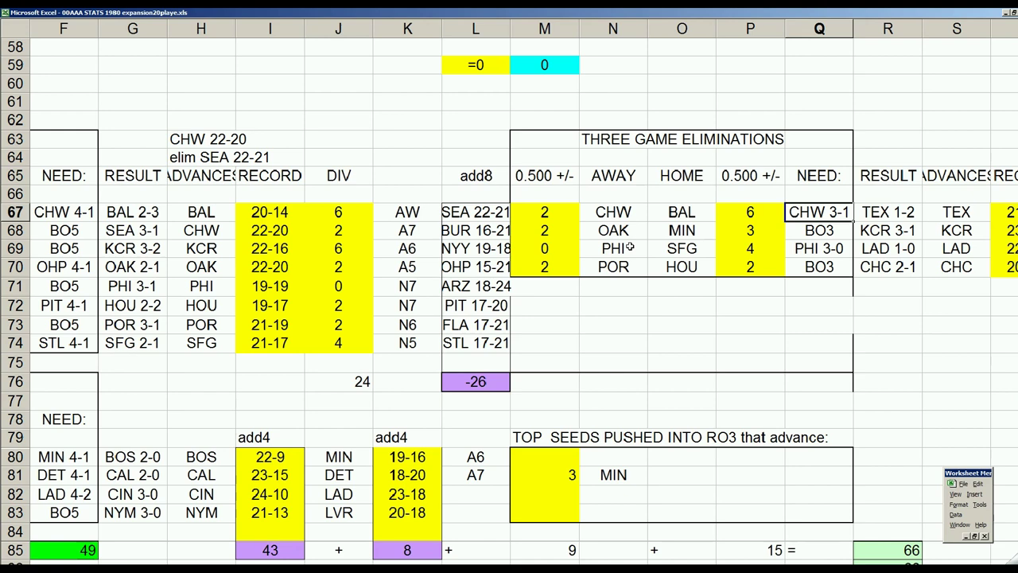
click(86, 213)
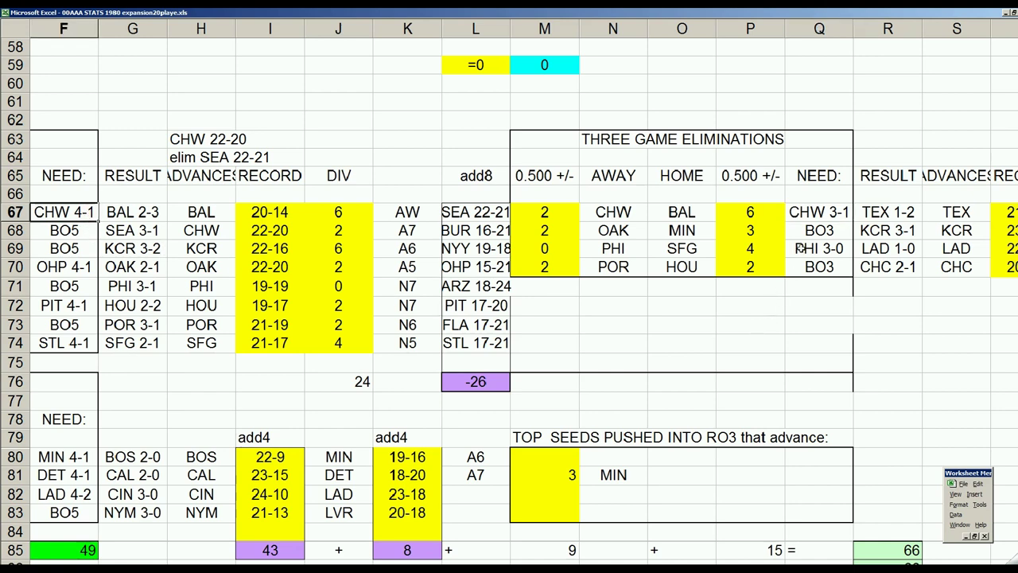
click(815, 213)
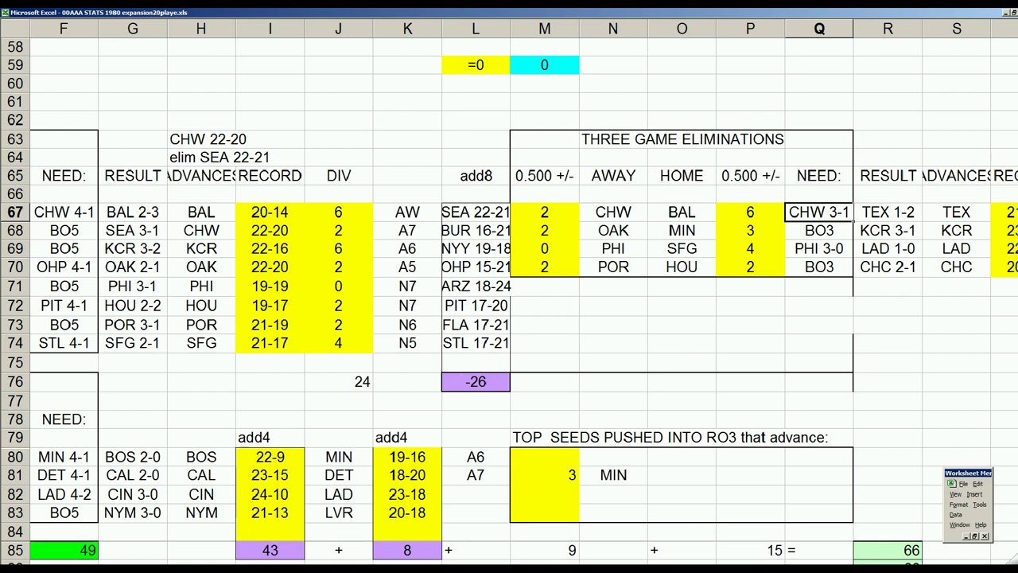
key(ctrl+F6)
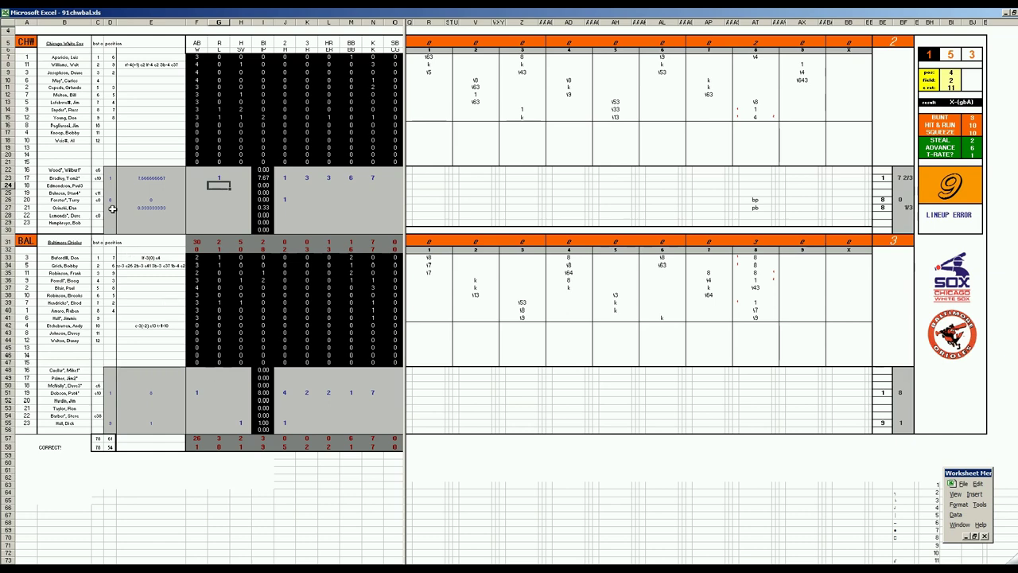
Enter 1 in the row-14 White Sox batter's eighth-inning cell AT14
click(88, 179)
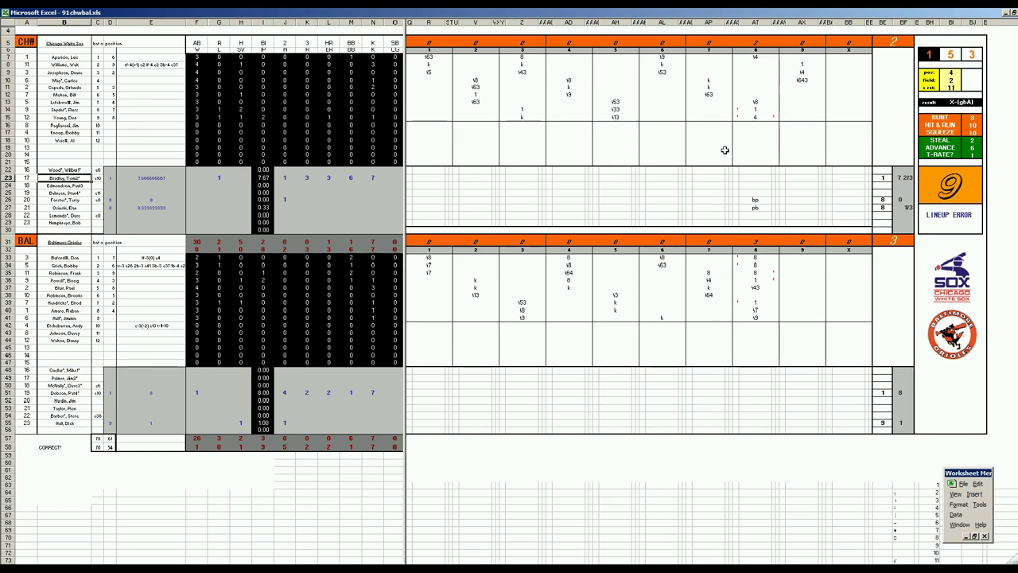
click(759, 110)
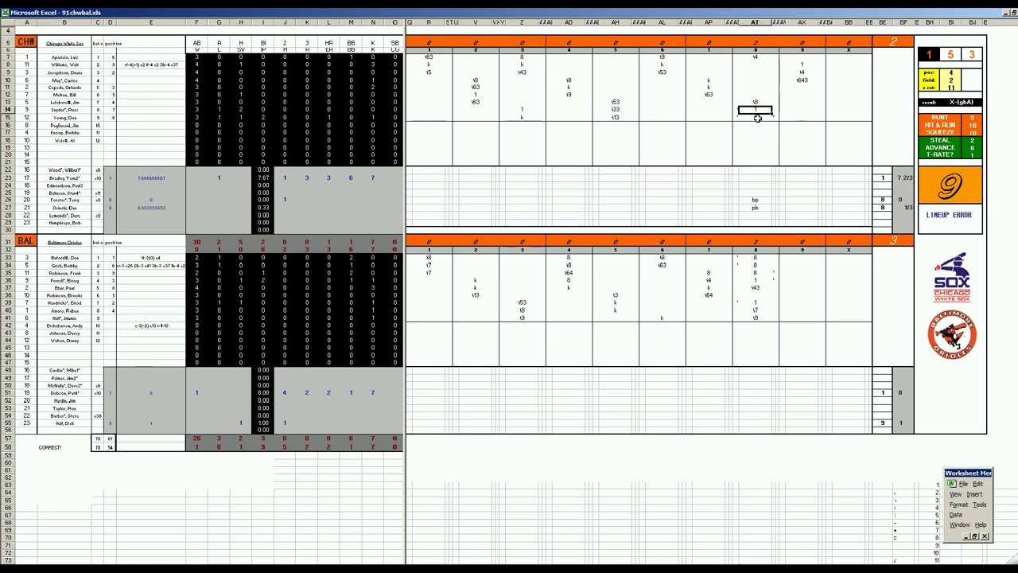
text(1)
key(Return)
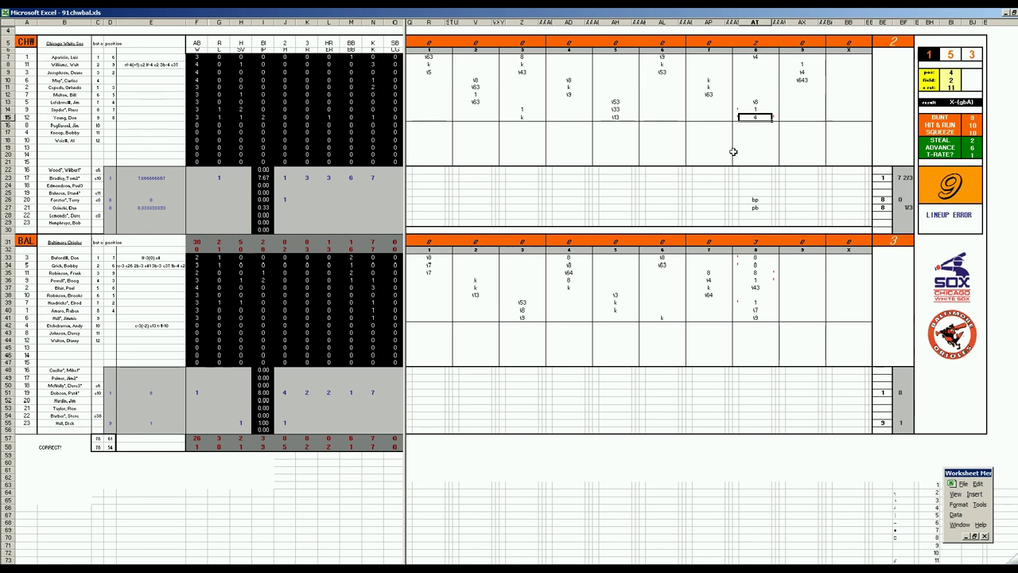
click(756, 304)
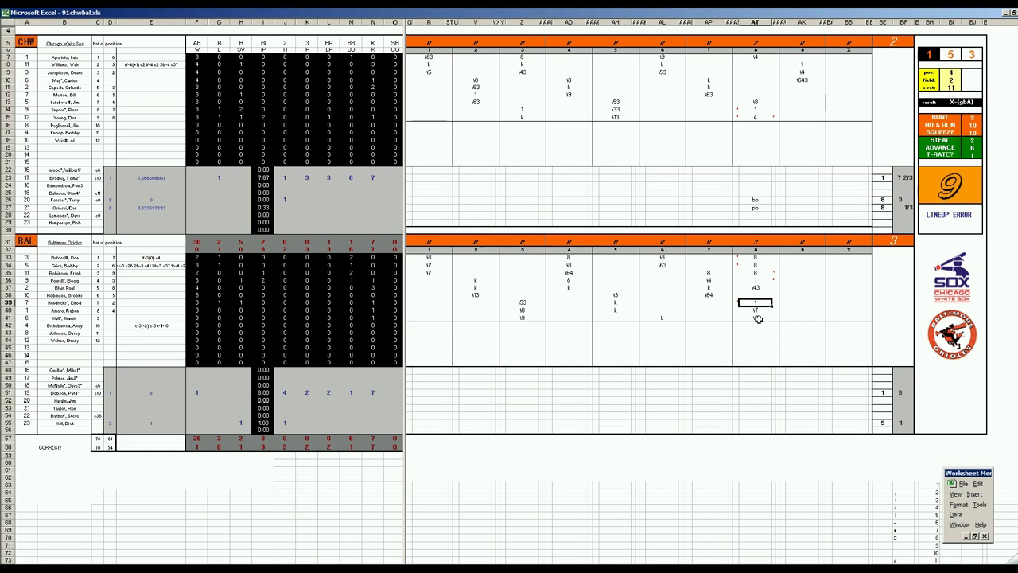
click(753, 258)
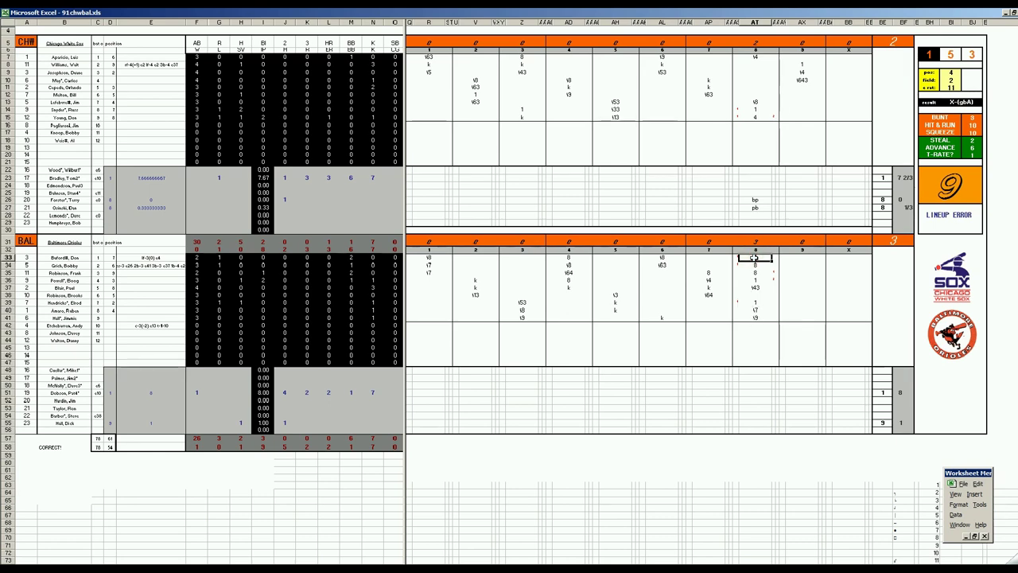
text(8)
key(Return)
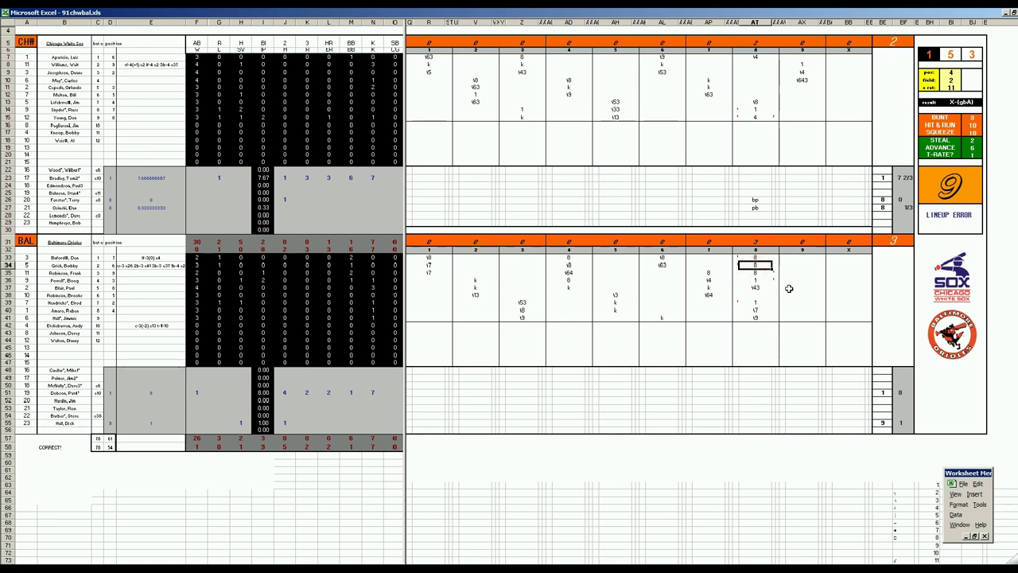
key(Return)
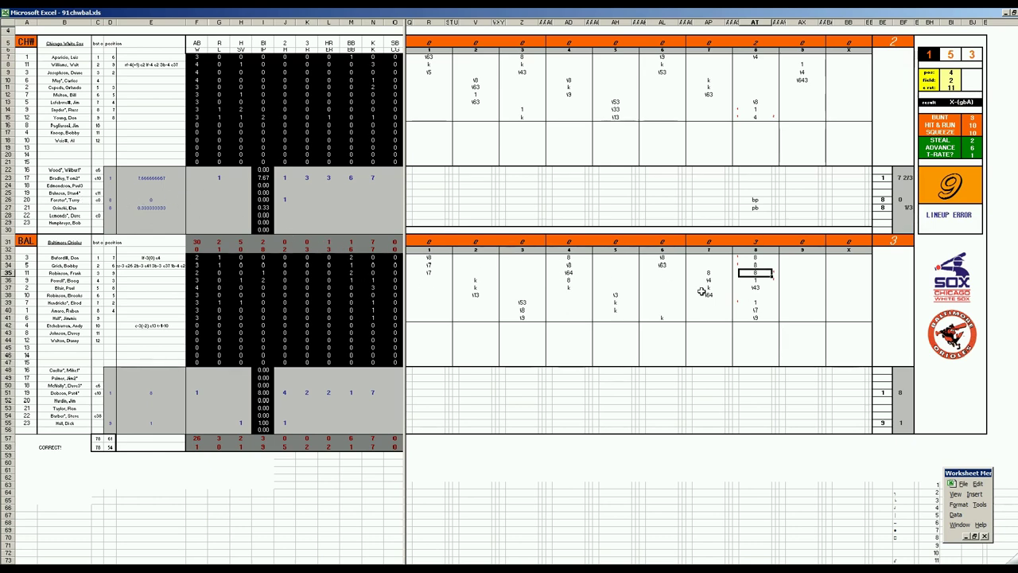
click(755, 280)
text(1)
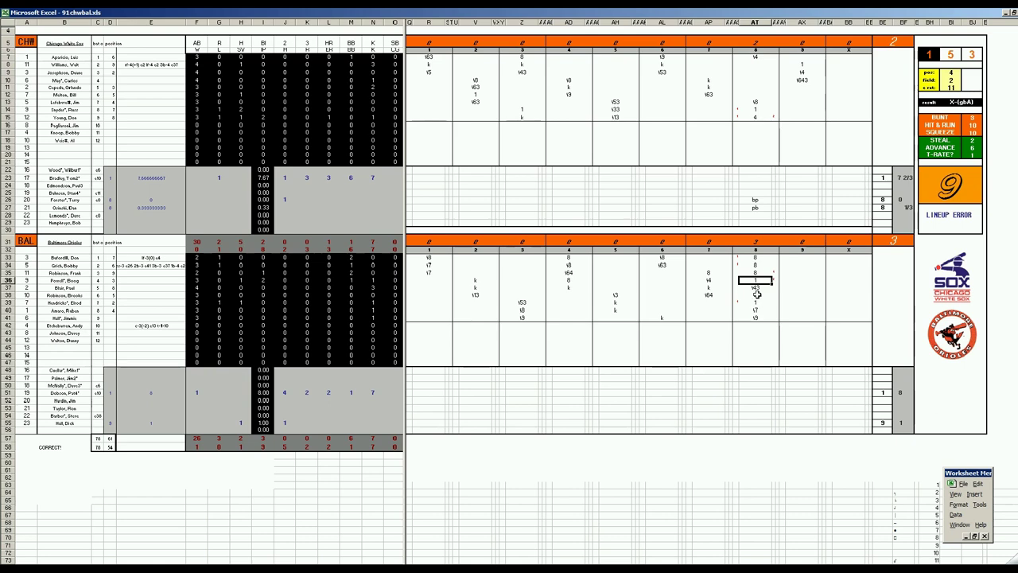
click(805, 65)
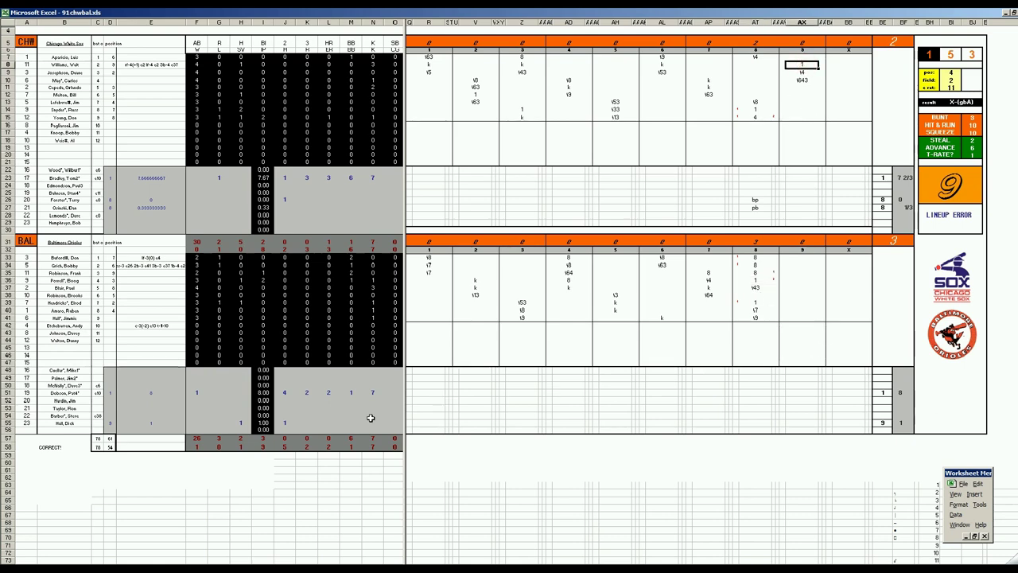
click(241, 440)
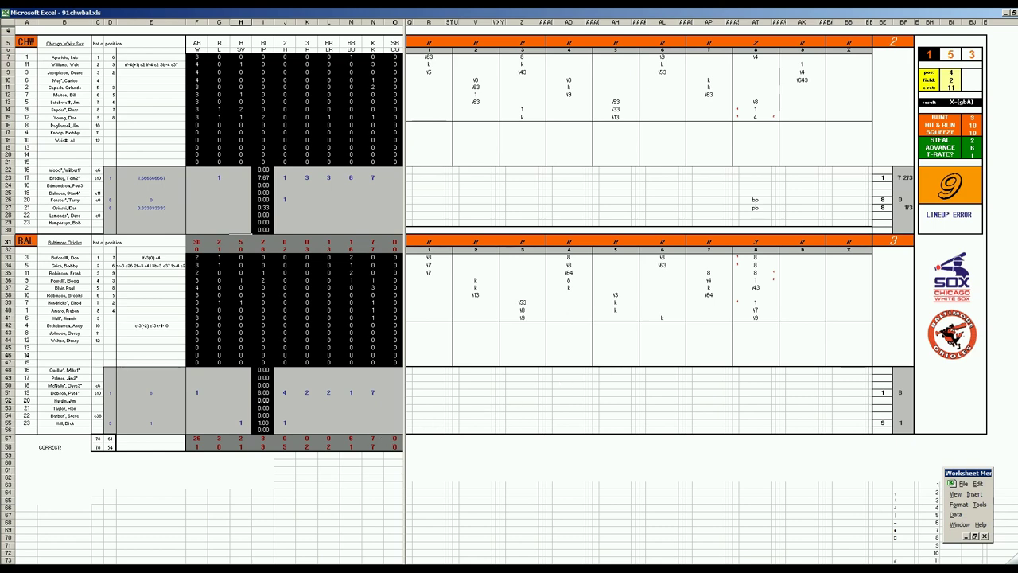
Close the 91chwbal.xls window from the taskbar without saving changes
right_click(366, 569)
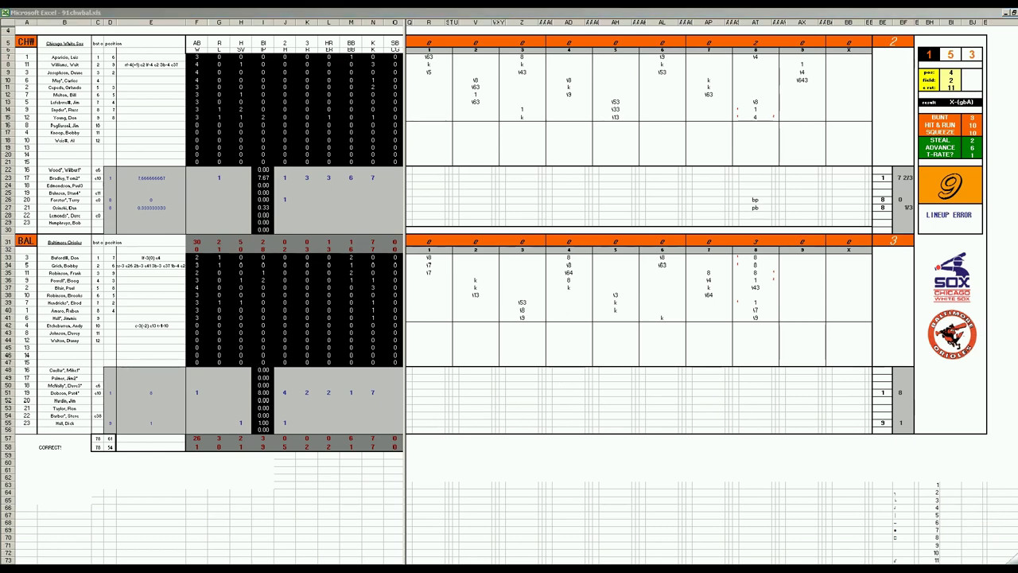
click(360, 560)
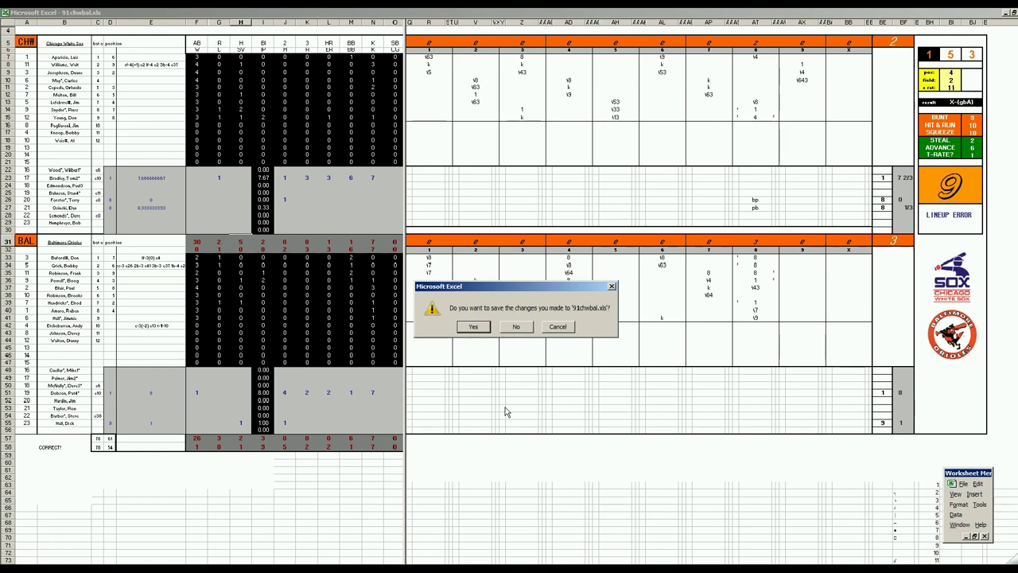
click(516, 326)
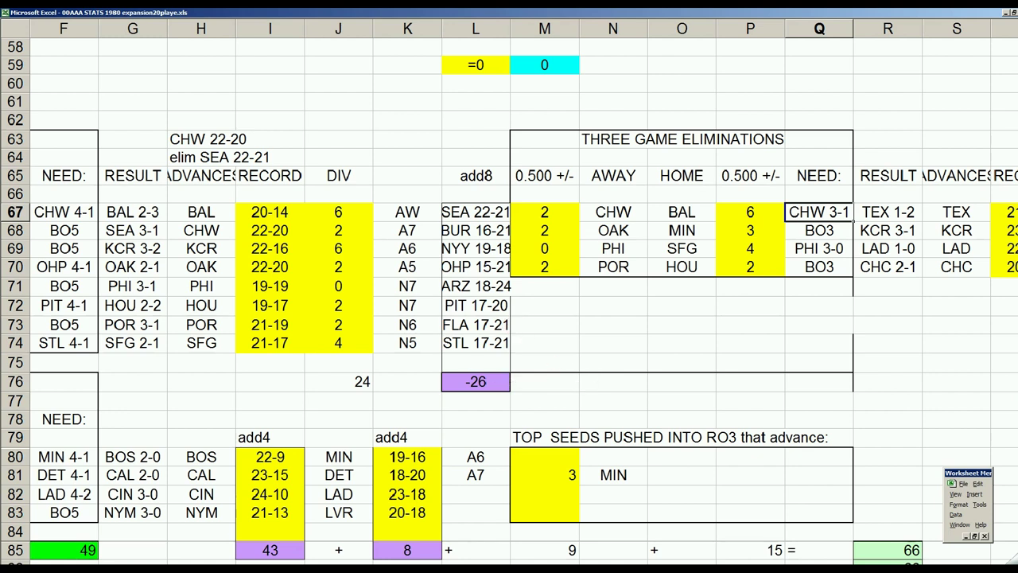
Switch to the 00AAAGAME005.xls scoresheet and select the Baltimore starter's pitching cell BE24
key(ctrl+F6)
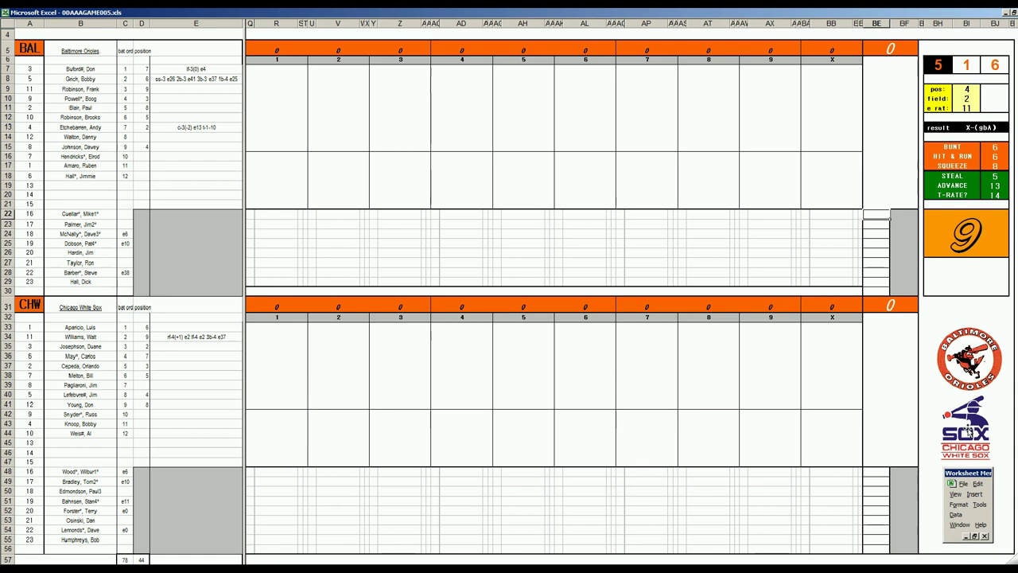
click(876, 223)
click(876, 232)
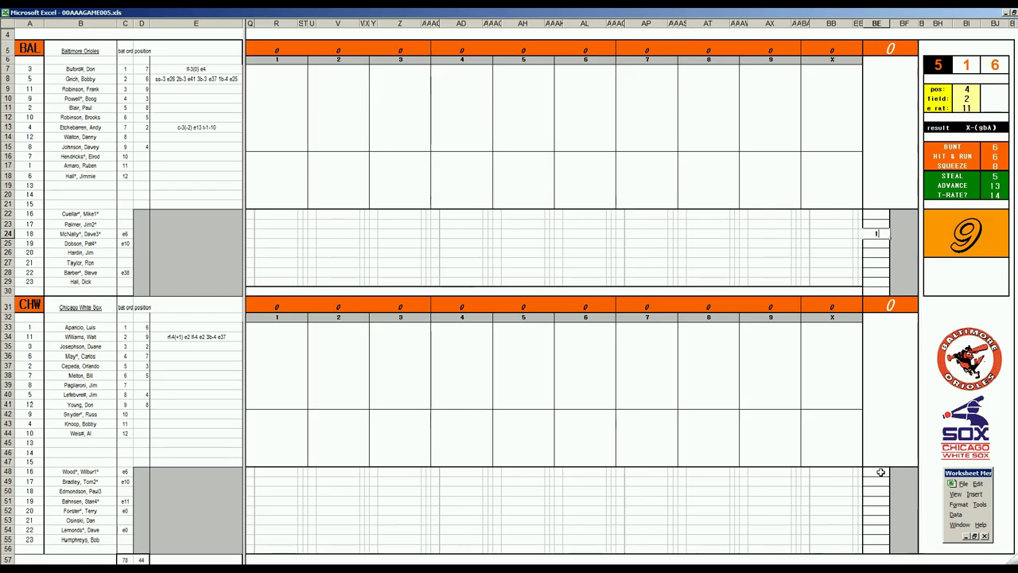
Select the Chicago starting pitcher's pitching cell BE48
click(881, 472)
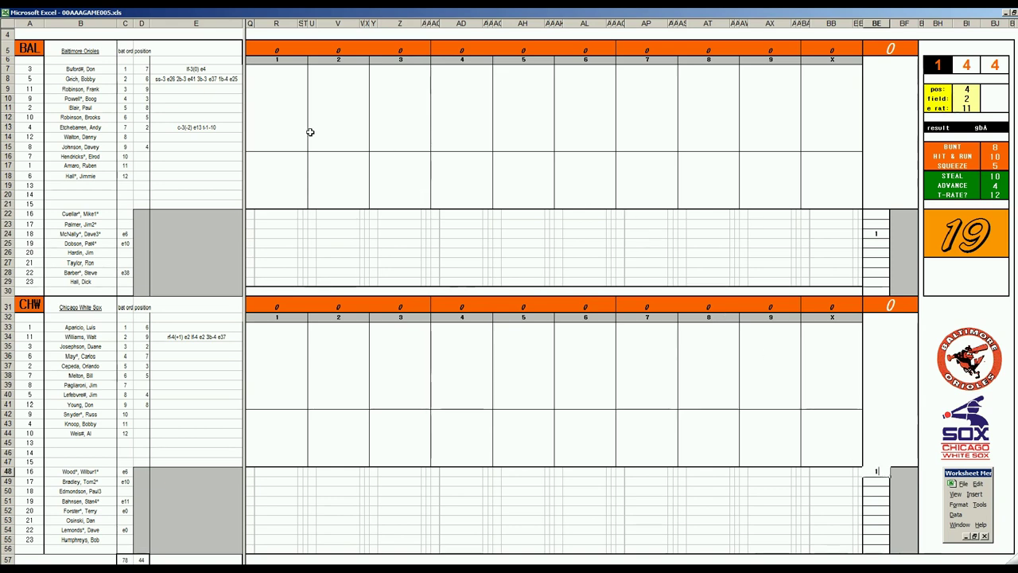
Record f63 for Baltimore's first two batters in inning 1, entering 2 as the e rat value
click(274, 72)
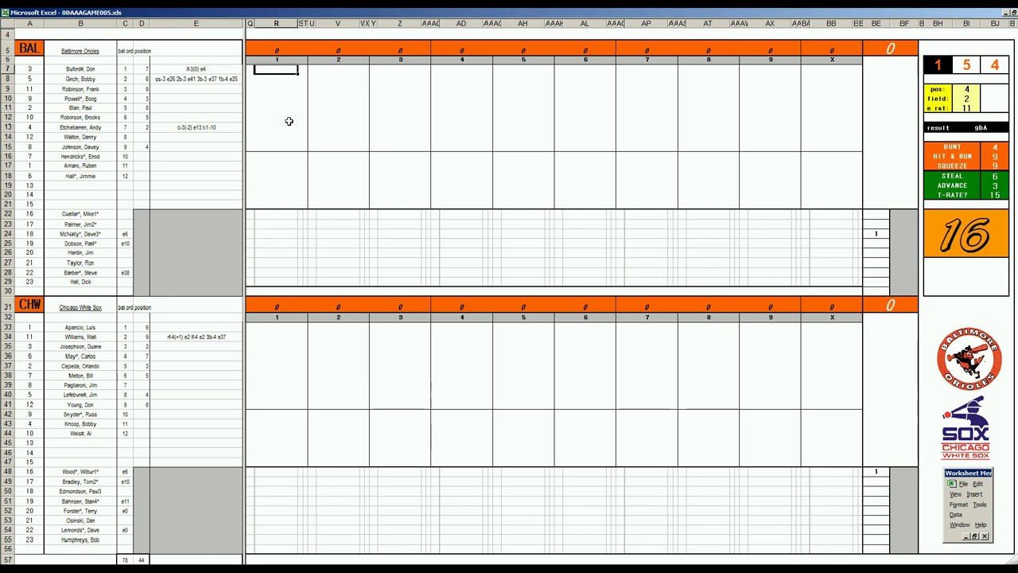
text(f63)
key(Return)
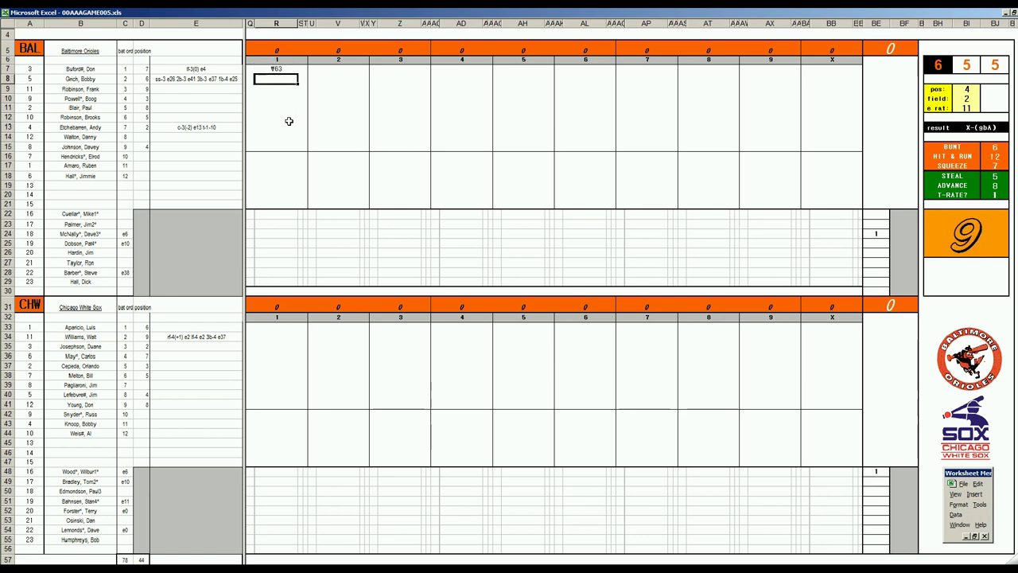
key(F9)
text(2)
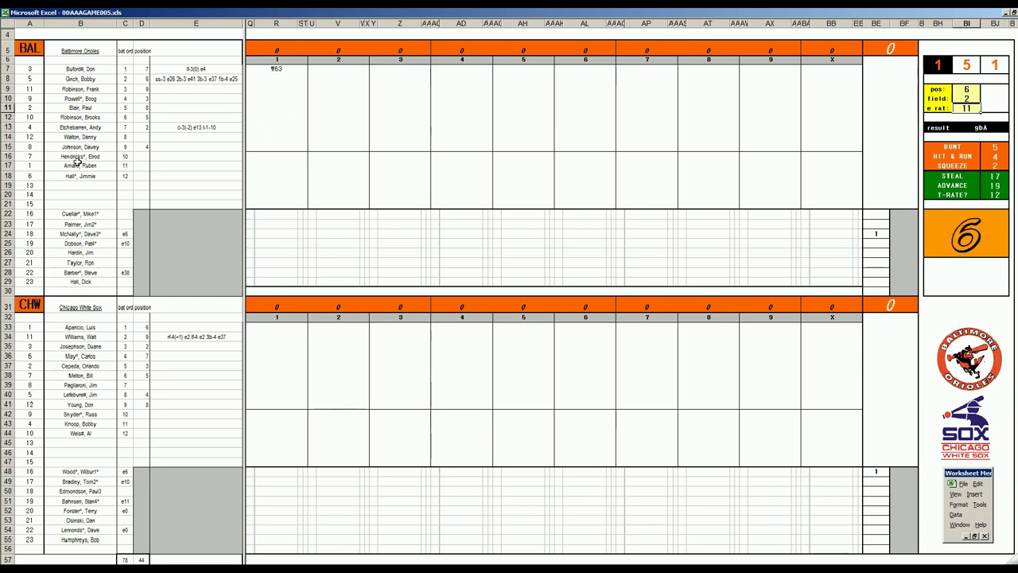
click(287, 80)
text(f63)
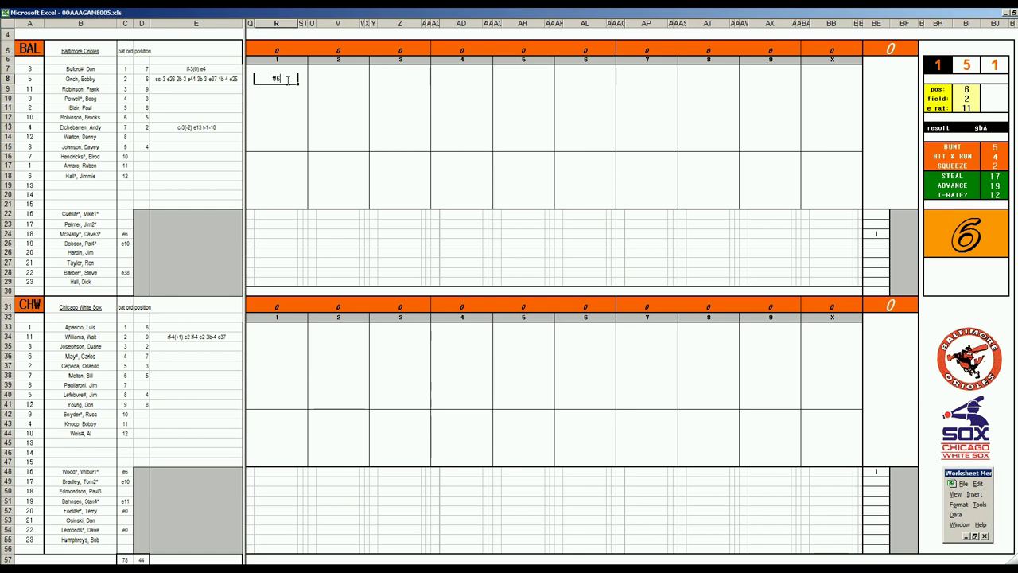
key(Return)
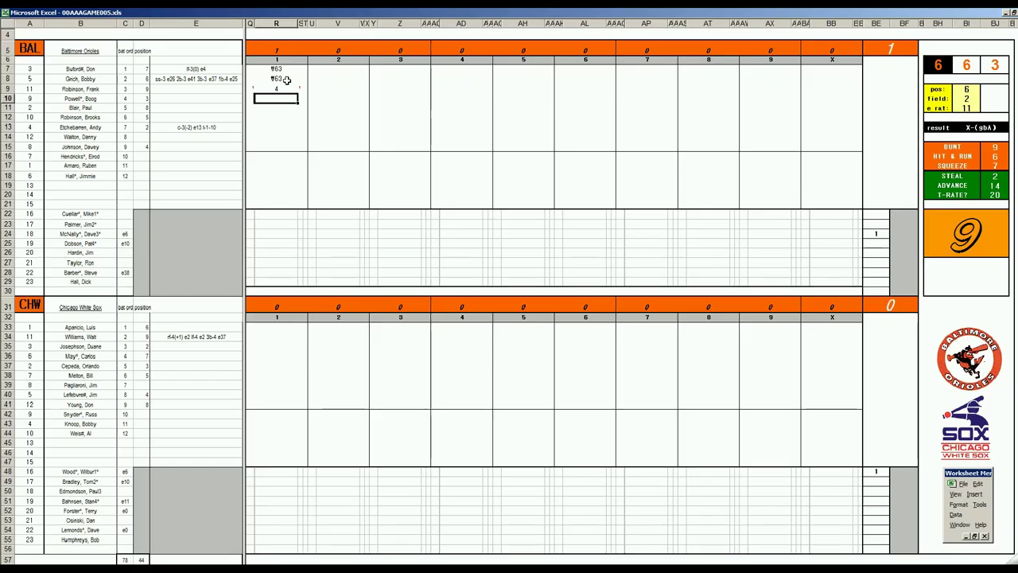
Finish Baltimore's inning with f7, then score Chicago's first four batters 2, g63, 1, f9
text(f7)
click(282, 331)
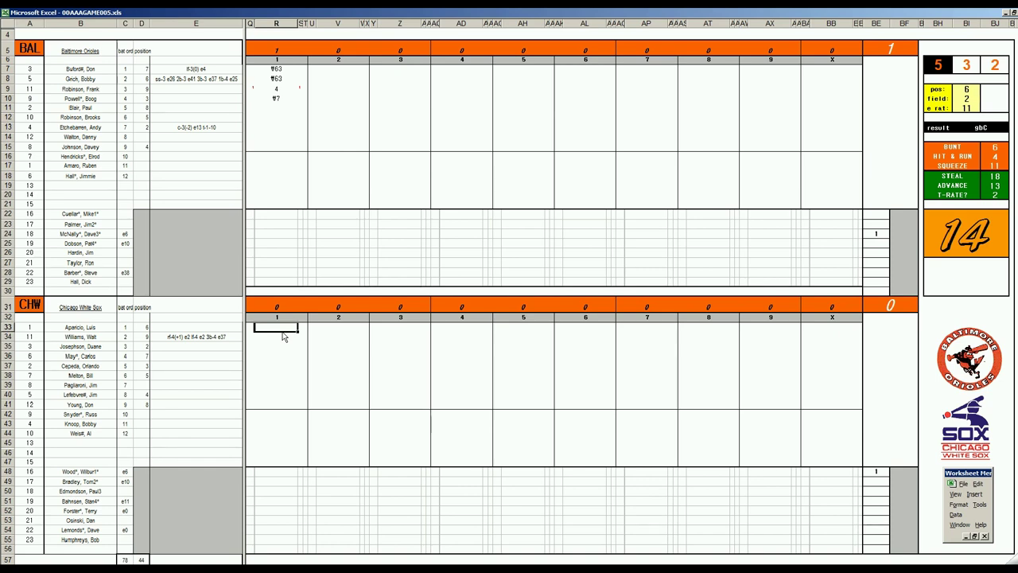
text(2)
key(Return)
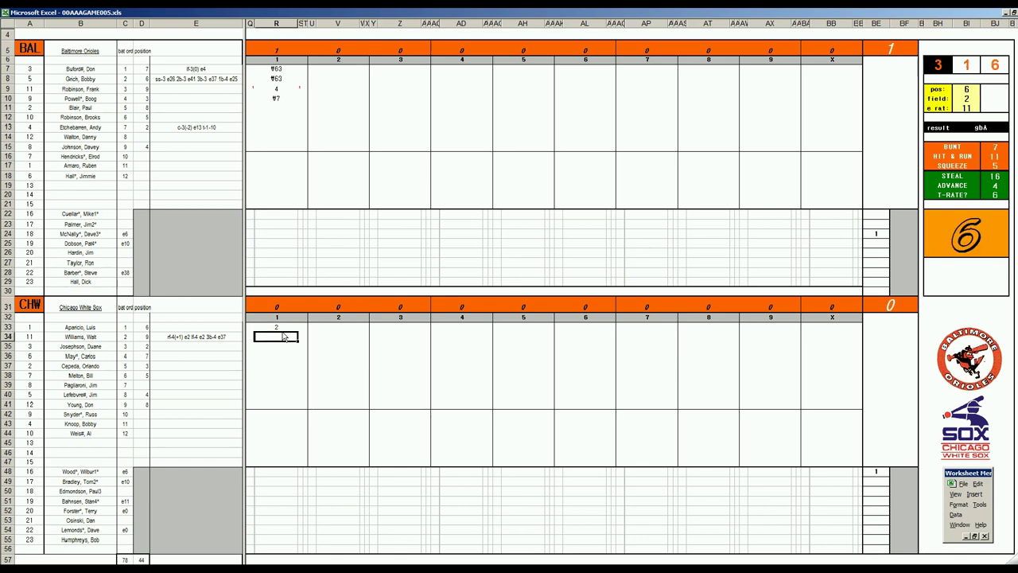
text(g63)
key(Return)
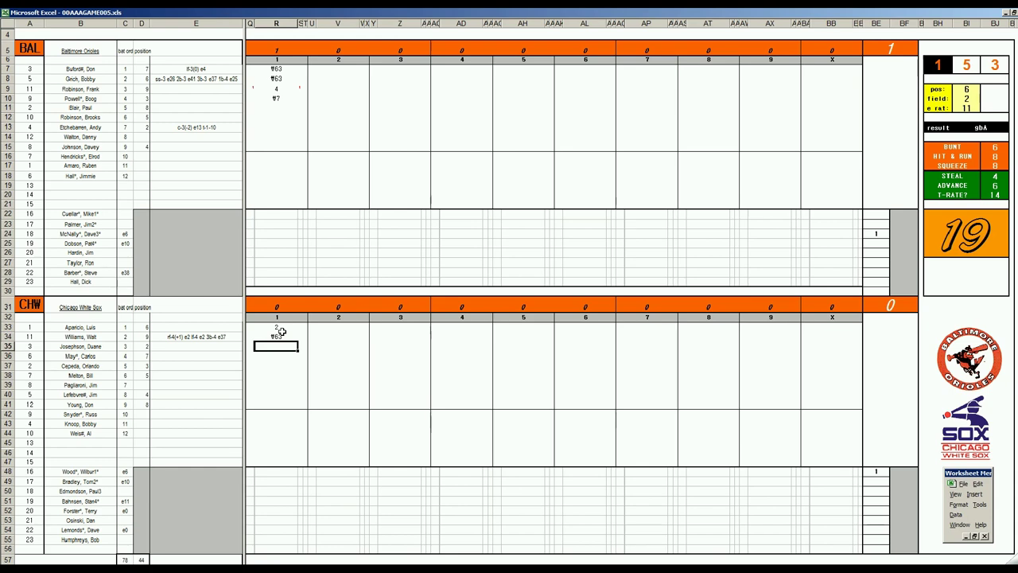
text(1)
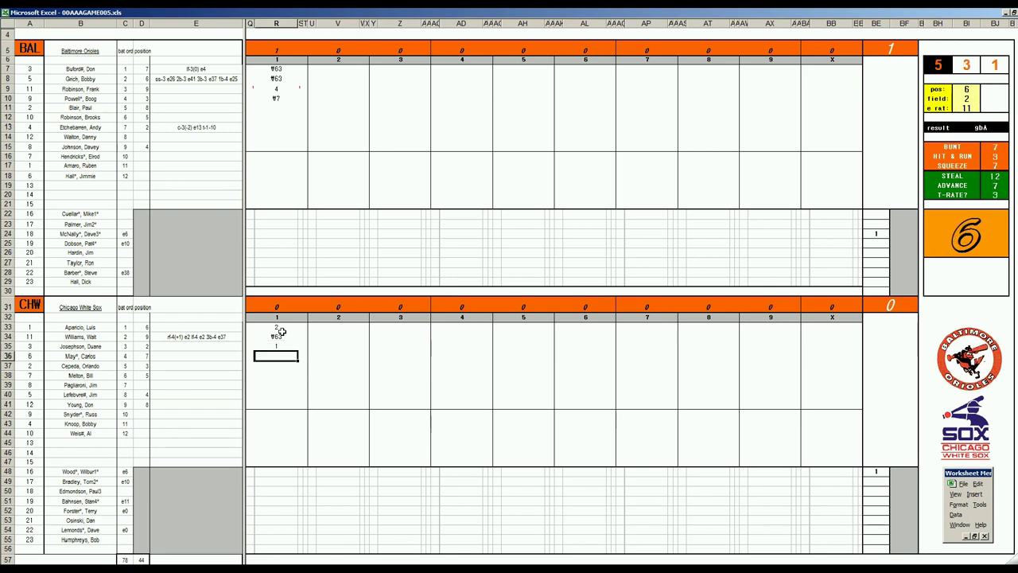
key(Return)
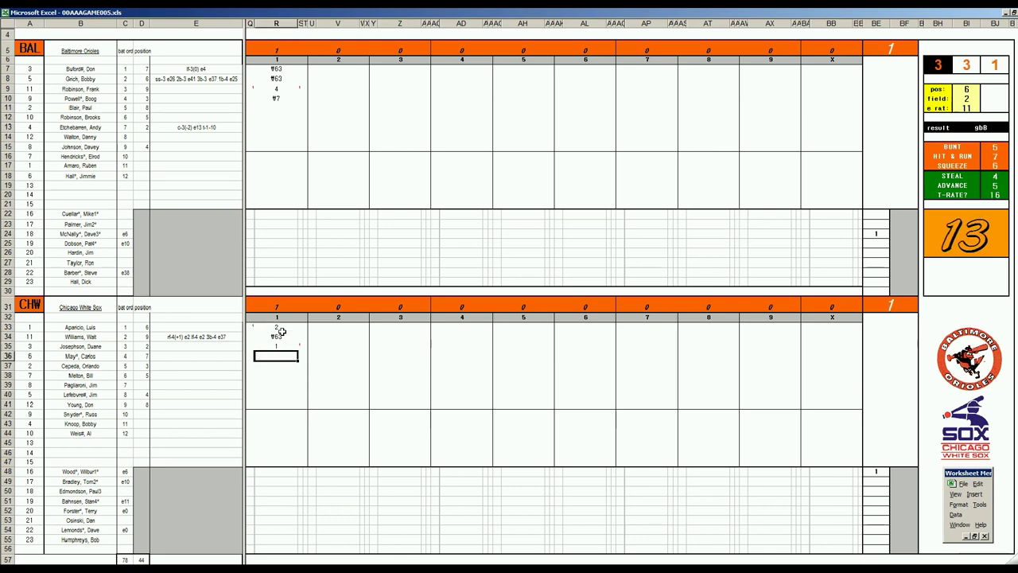
text(f9)
key(Return)
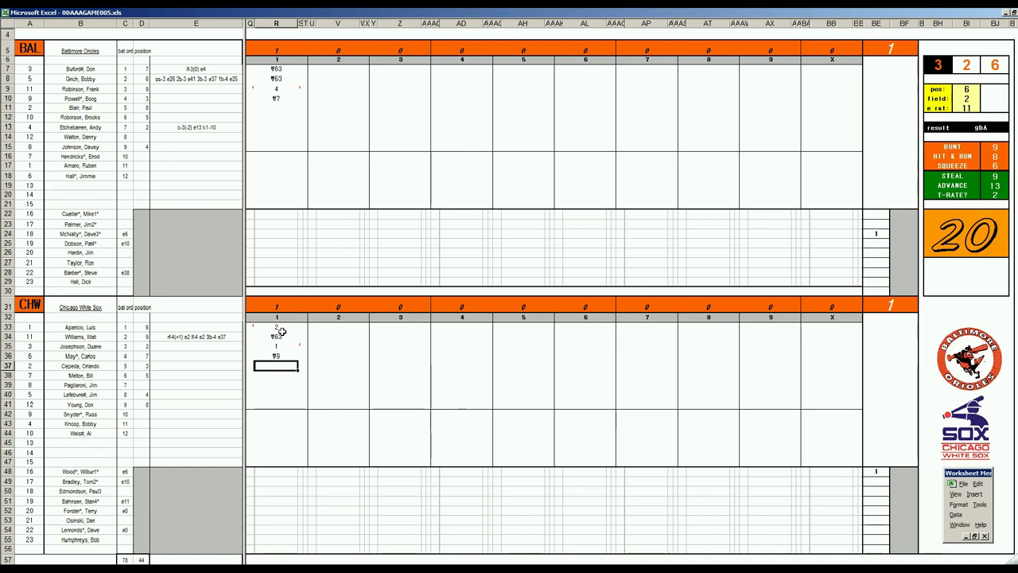
Enter Baltimore's second-inning plays f4, 1, 2 and k down column V, then type f53
text(f53)
click(328, 107)
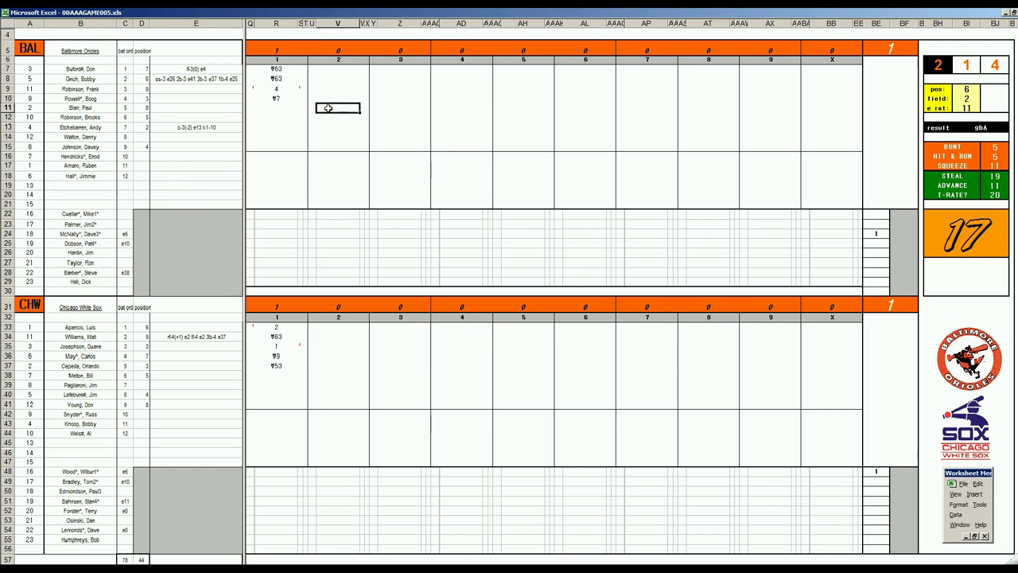
key(Return)
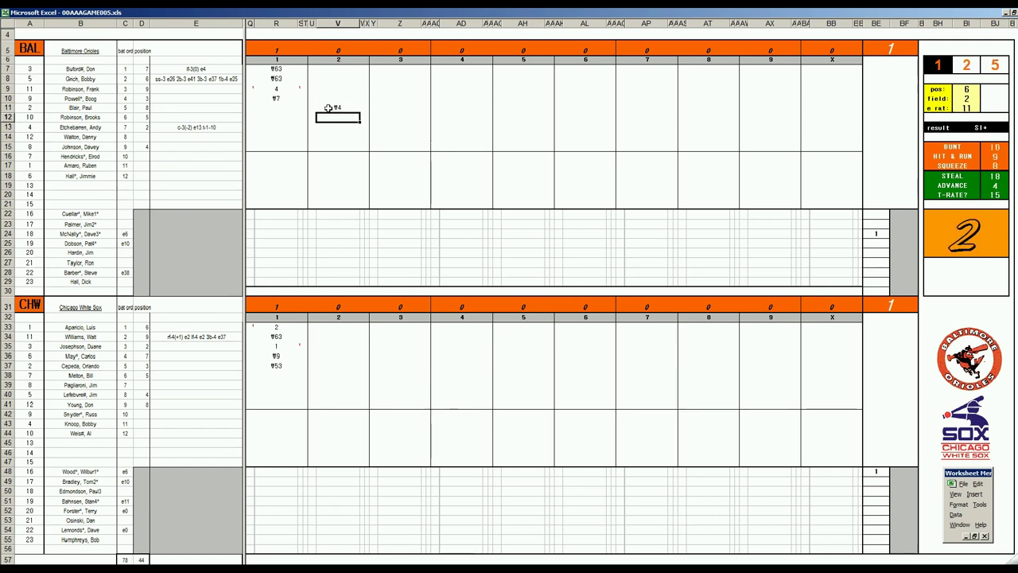
text(1)
key(Return)
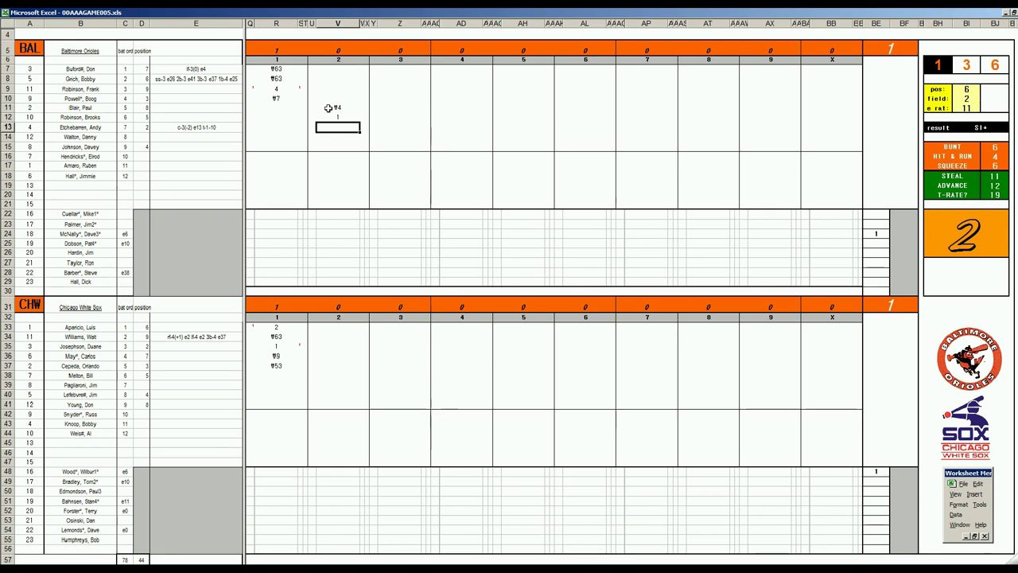
text(2)
key(Return)
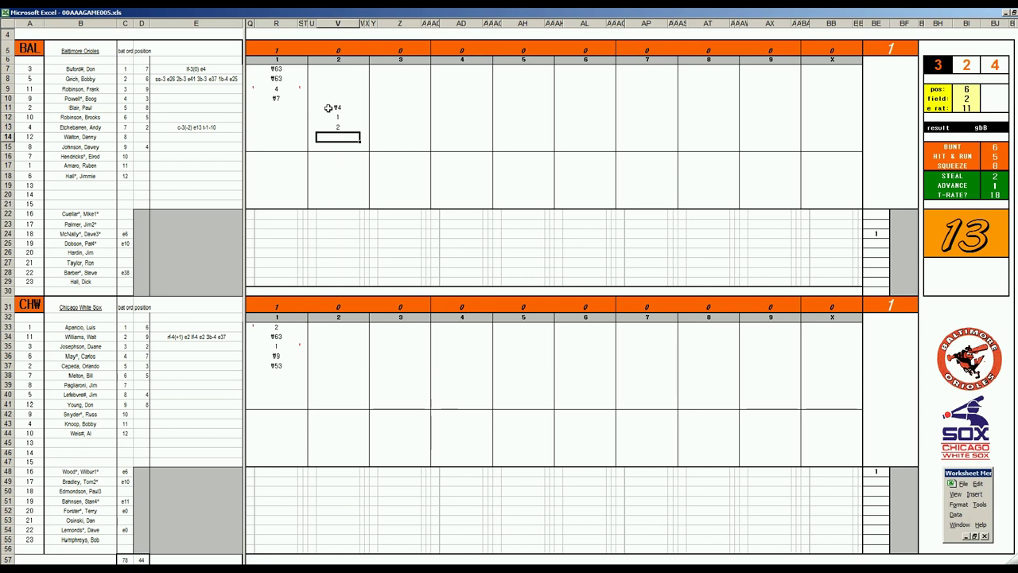
text(k)
key(Return)
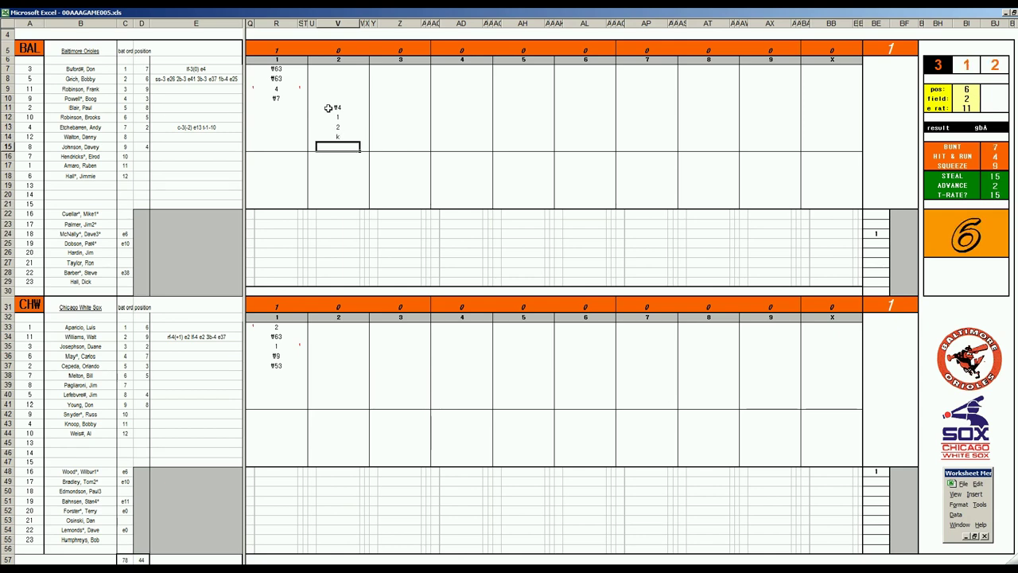
text(f53)
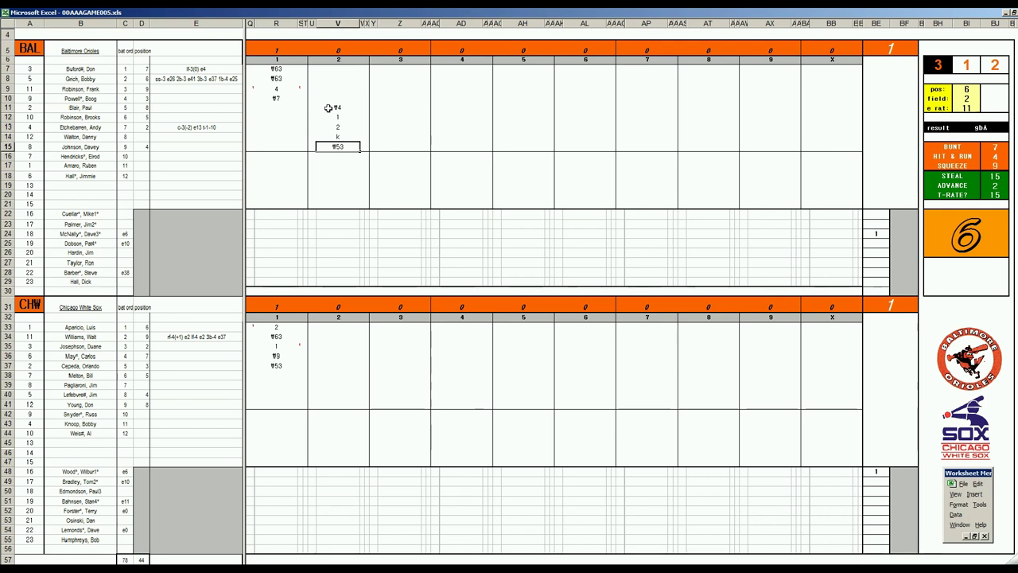
Record Chicago's second-inning leadoff result 4, scoring a run, and reroll the dice
click(324, 374)
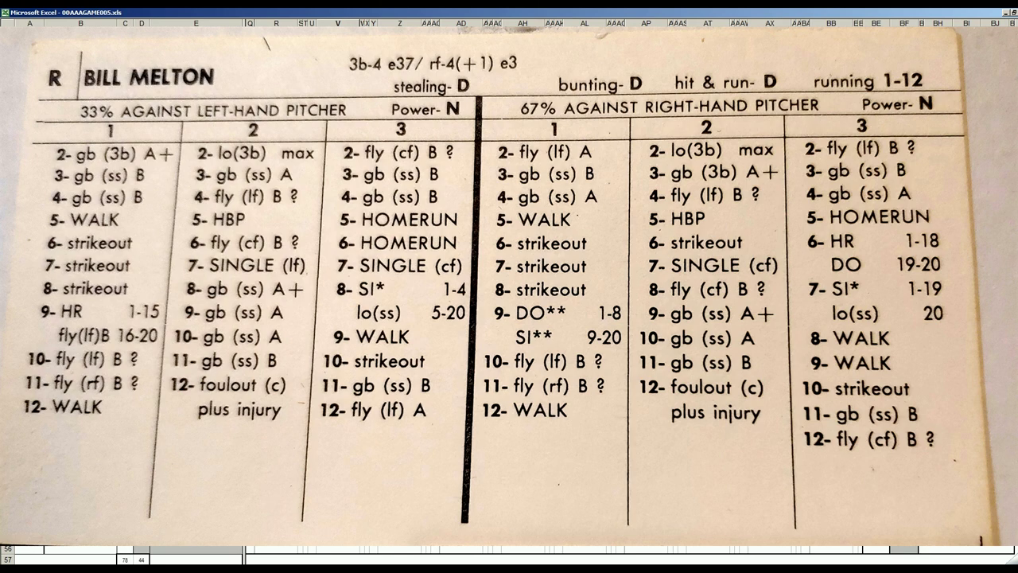
text(4)
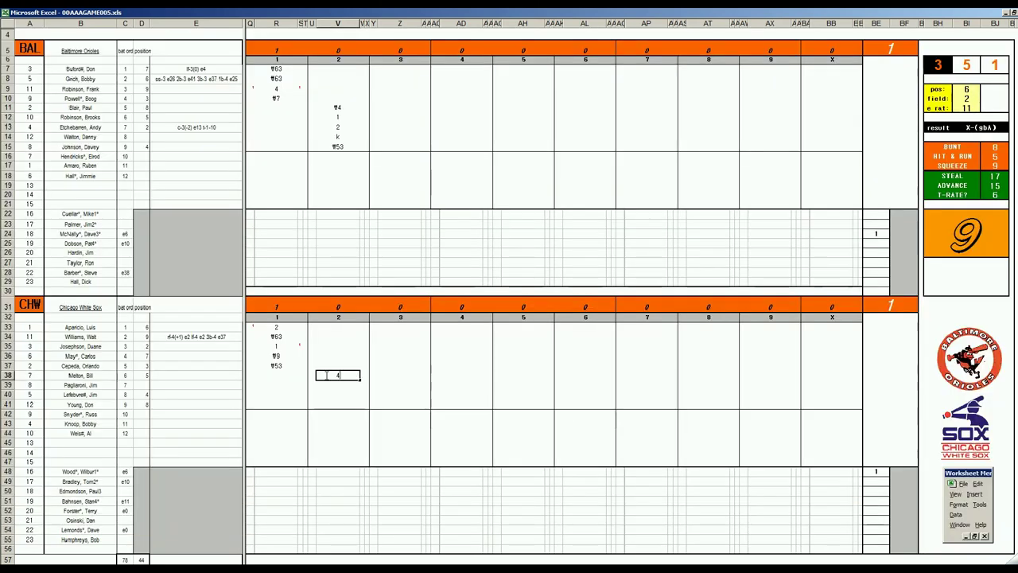
key(Return)
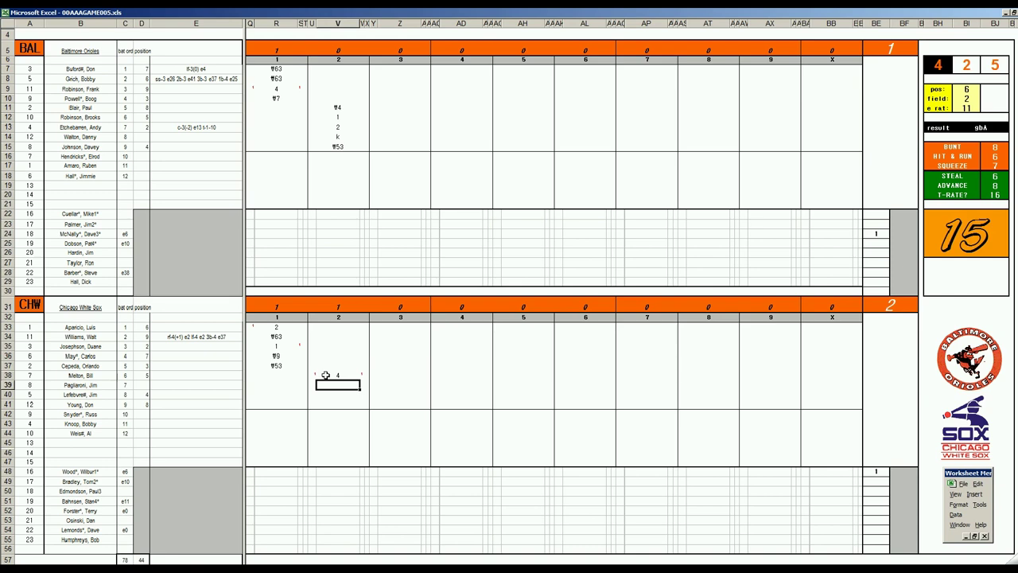
key(ctrl+r)
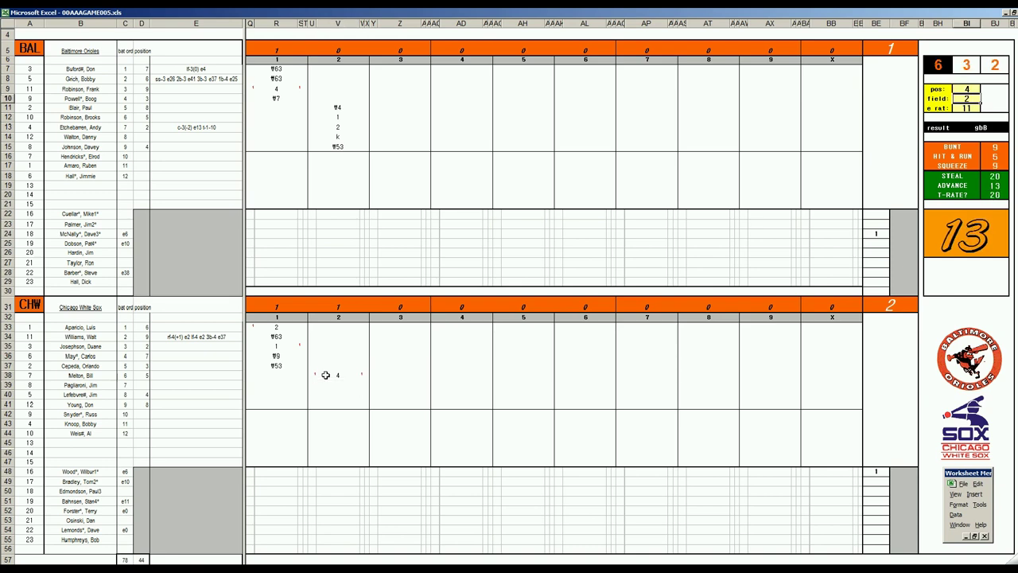
Enter f4, f3, 1 and 1 for the next White Sox batters, then #43 in V34
click(322, 384)
text(f4)
key(Return)
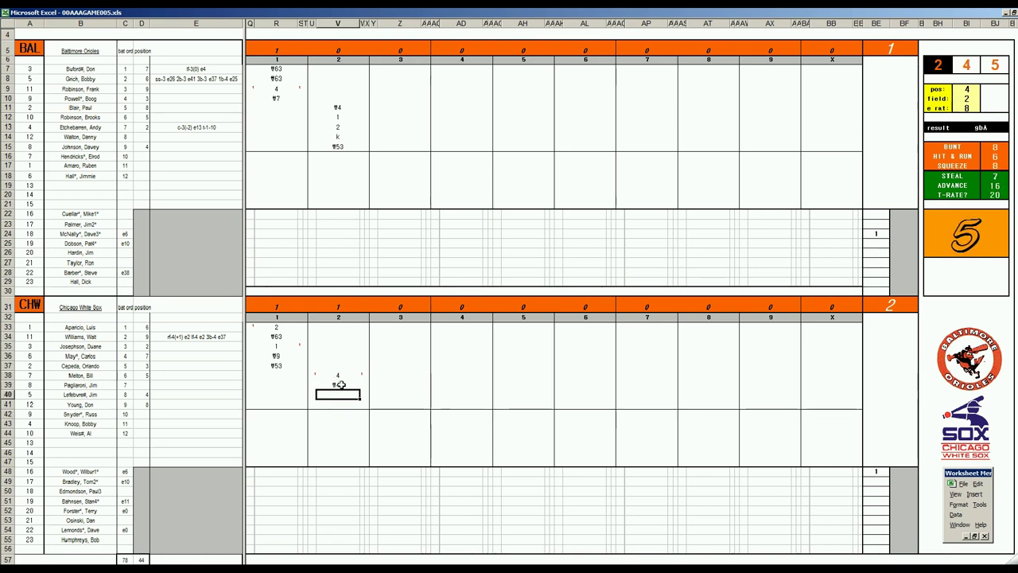
text(f3)
key(Return)
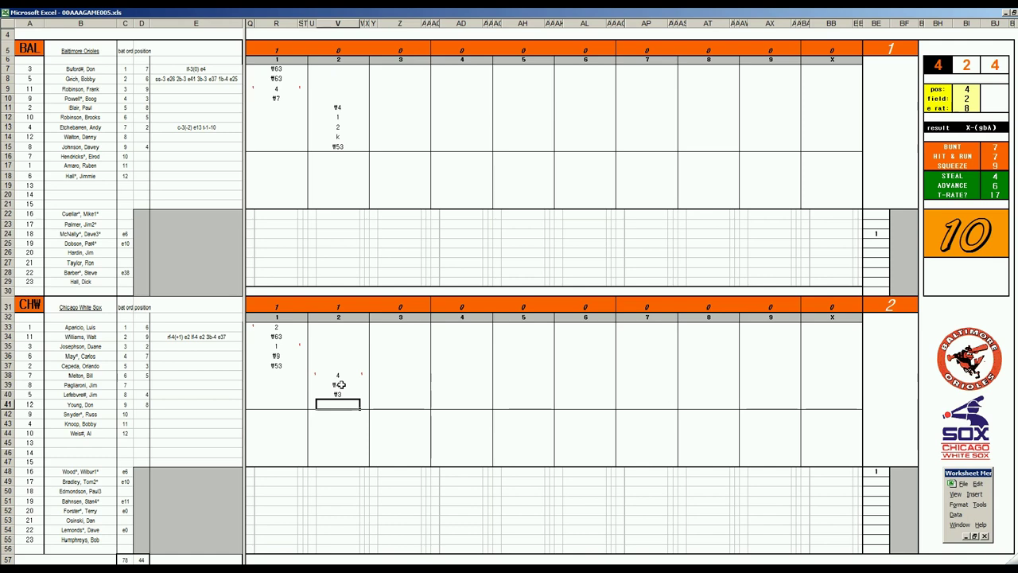
text(1)
key(Return)
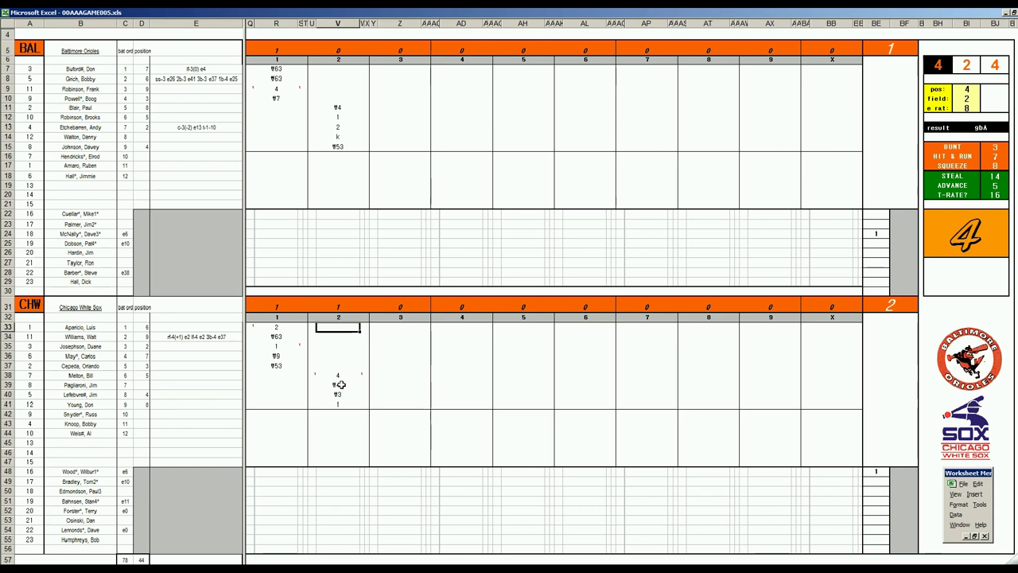
text(1)
key(Return)
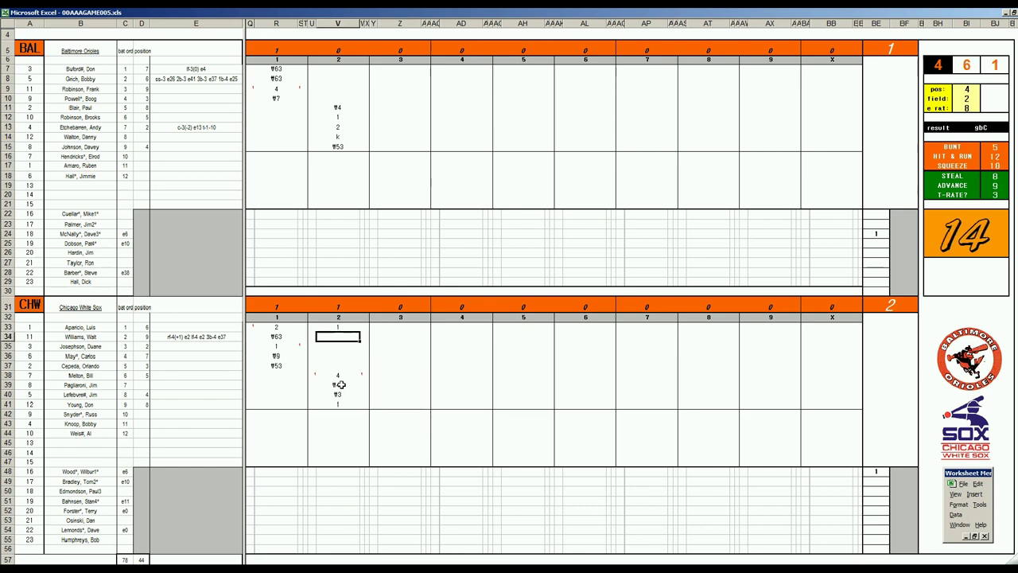
key(ctrl+r)
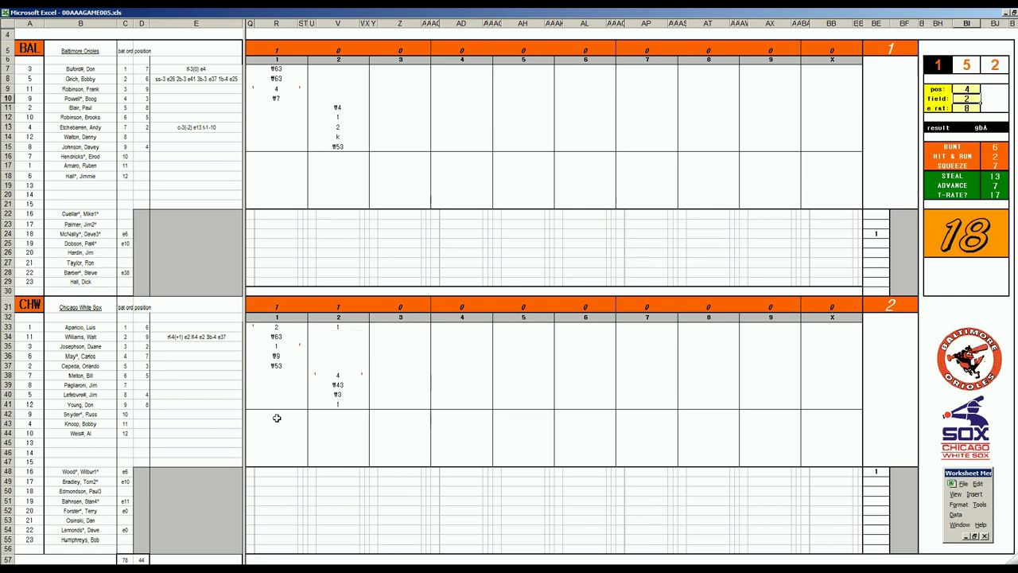
click(342, 337)
text(#43)
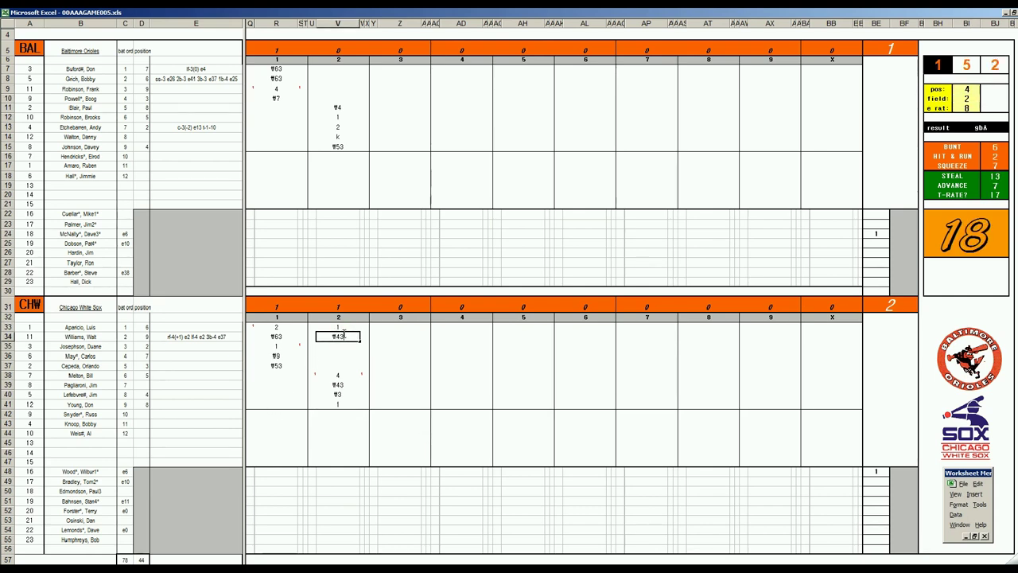
Record Baltimore's third inning as #53 in Z7, followed by 3, 9 and f4
click(403, 70)
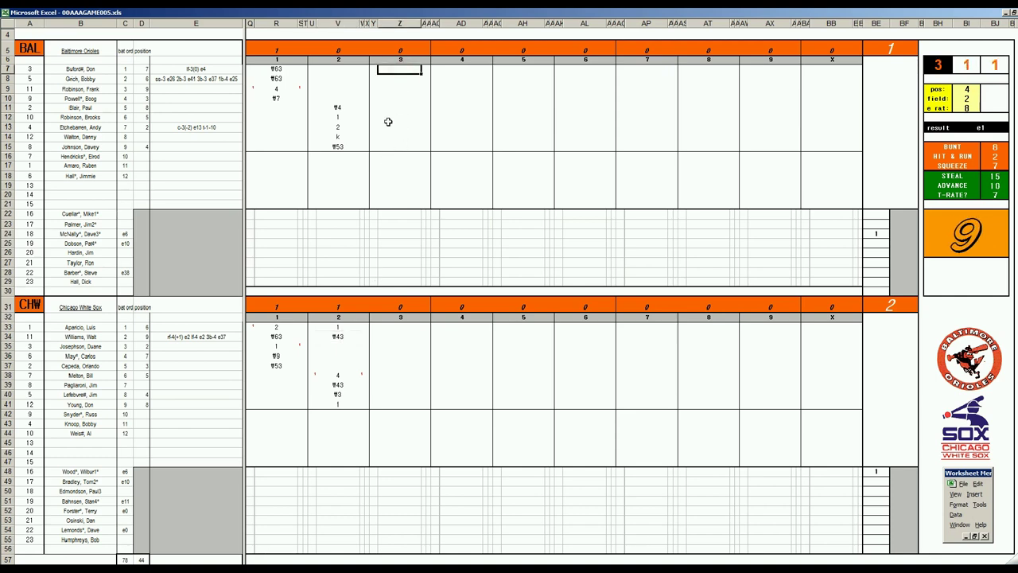
text(#53)
key(Return)
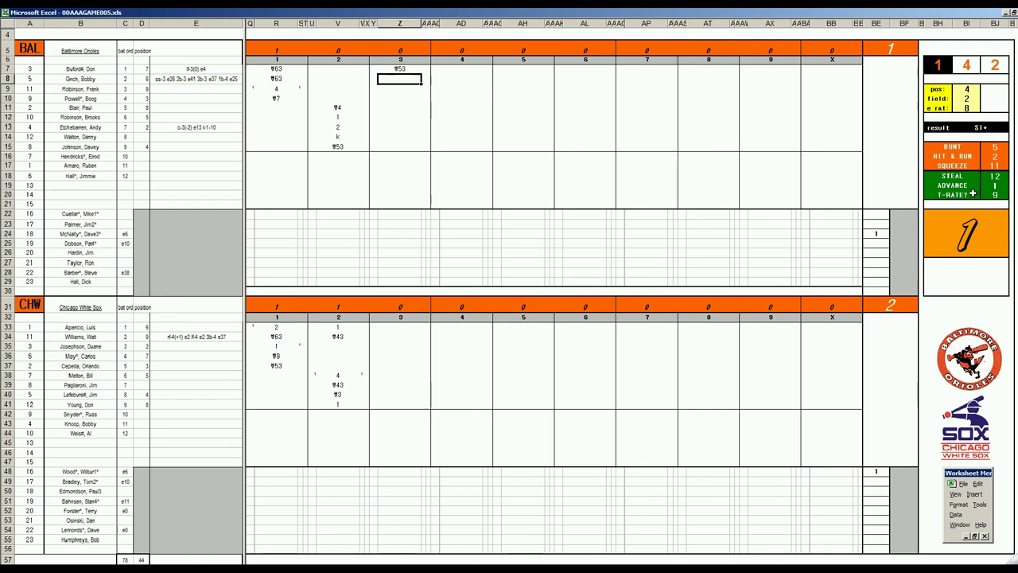
text(3)
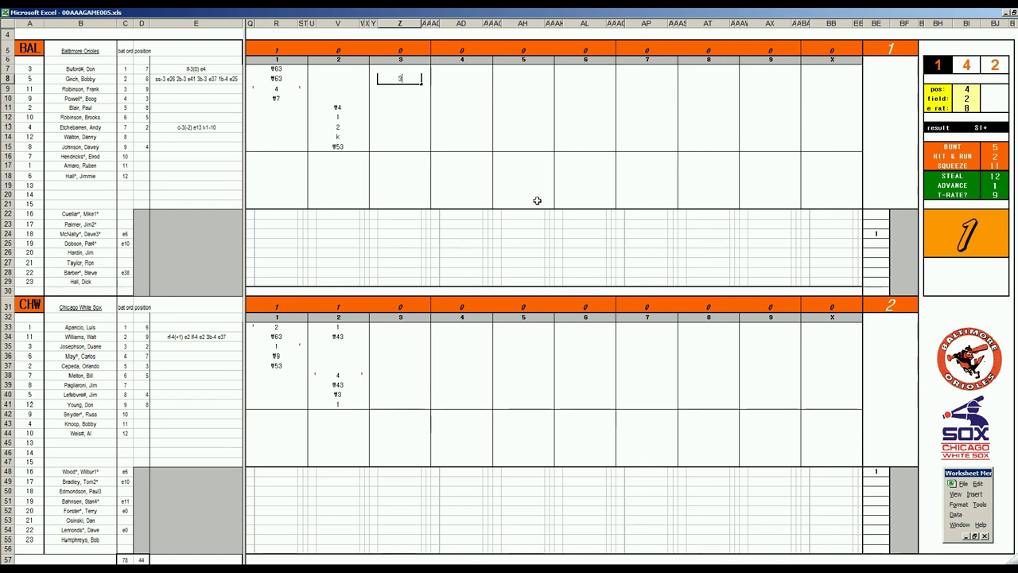
key(Return)
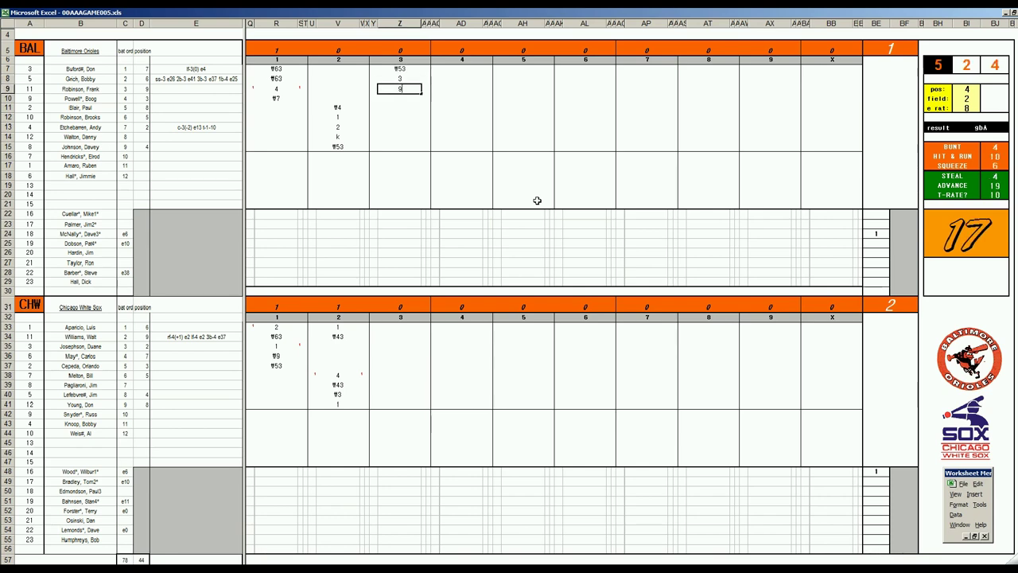
text(9)
key(Return)
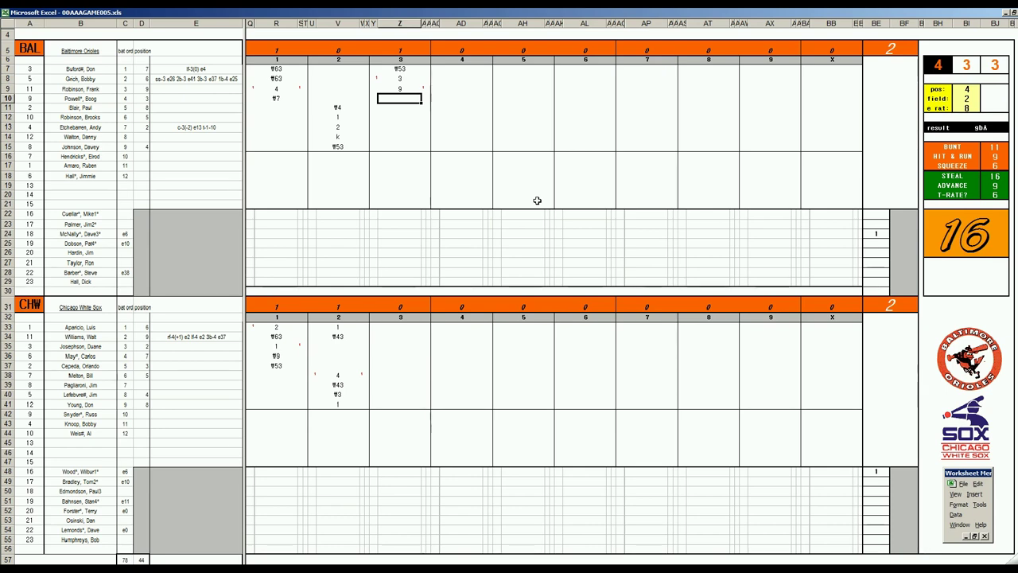
text(f4)
Reroll, then score Chicago's third inning as f43, f9 and f2 in Z35–Z37
click(402, 345)
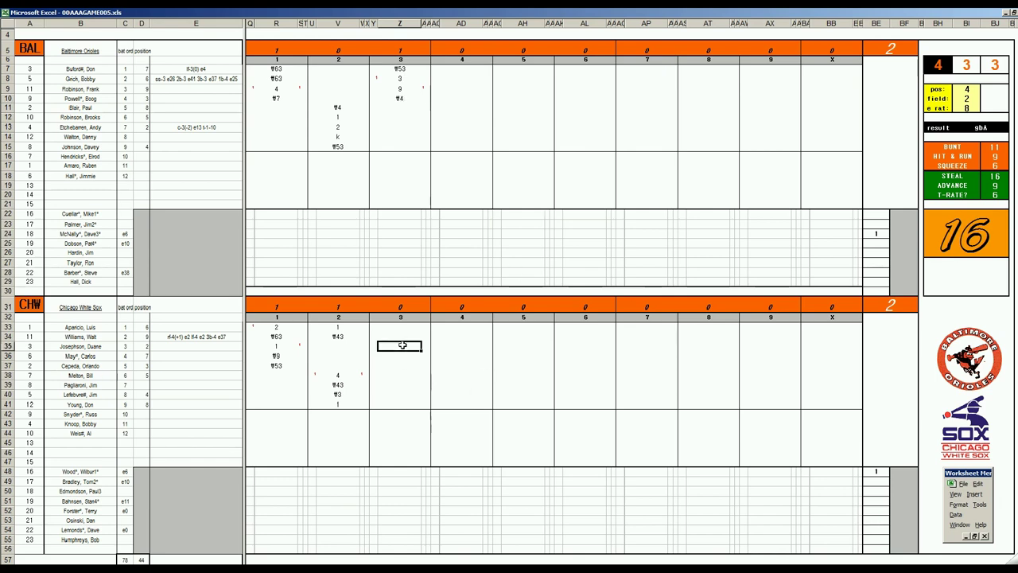
key(F9)
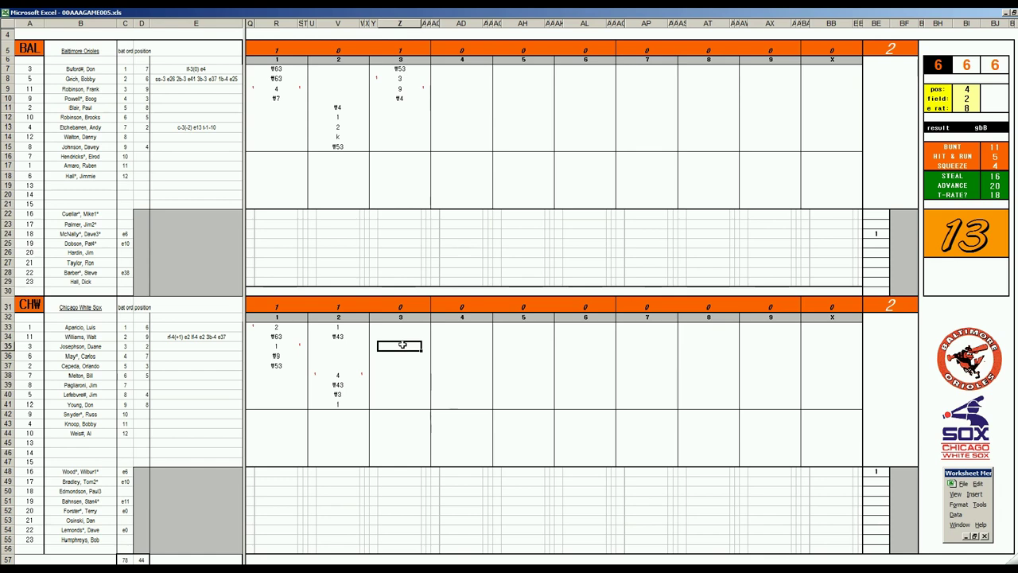
text(f43)
key(Return)
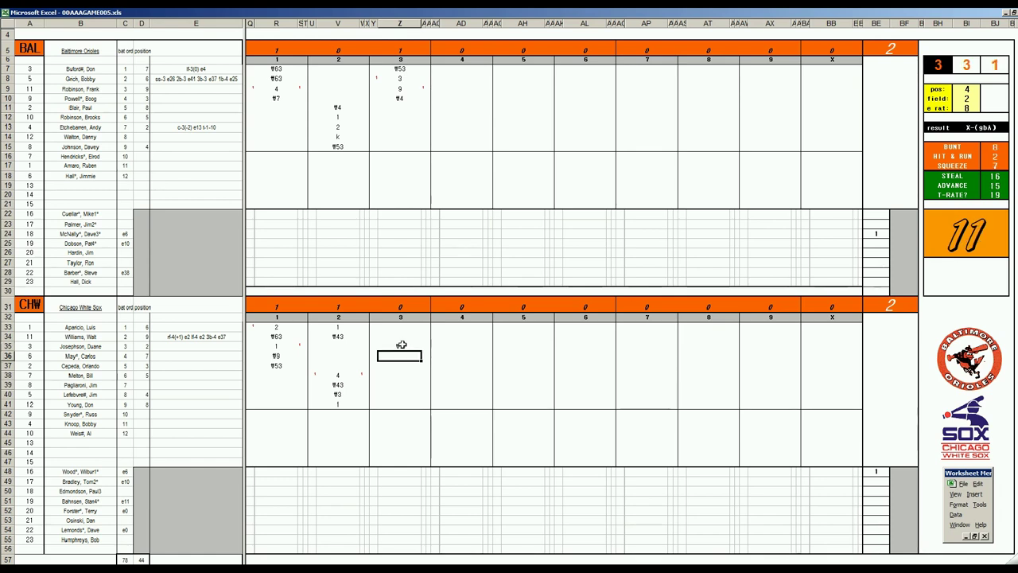
text(f9)
key(Return)
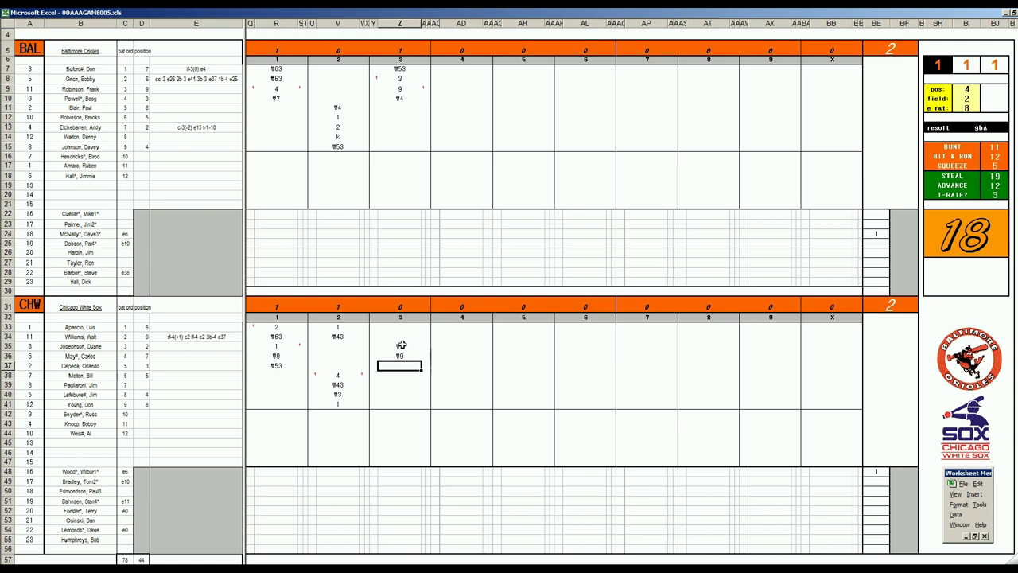
text(f2)
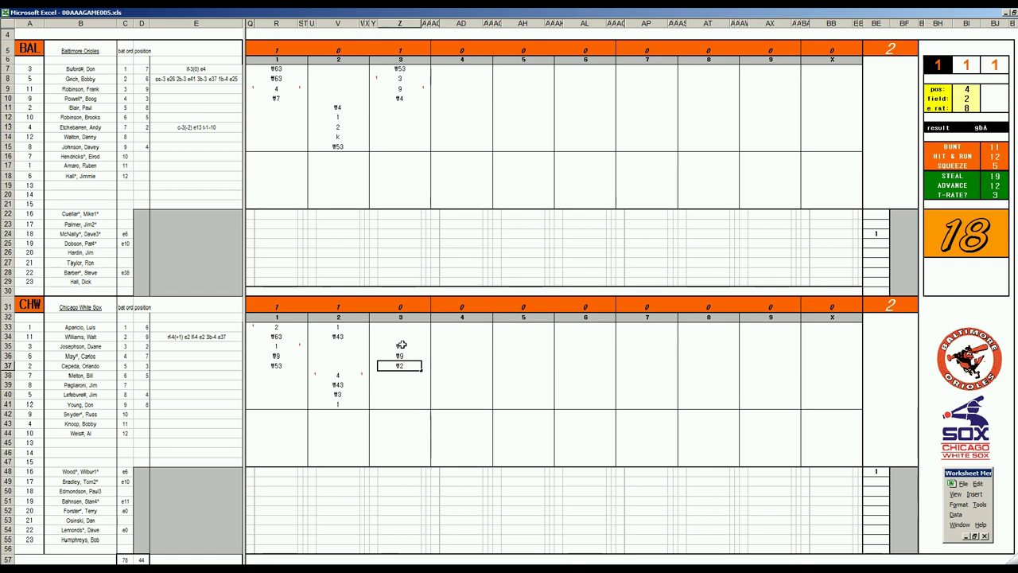
key(F2)
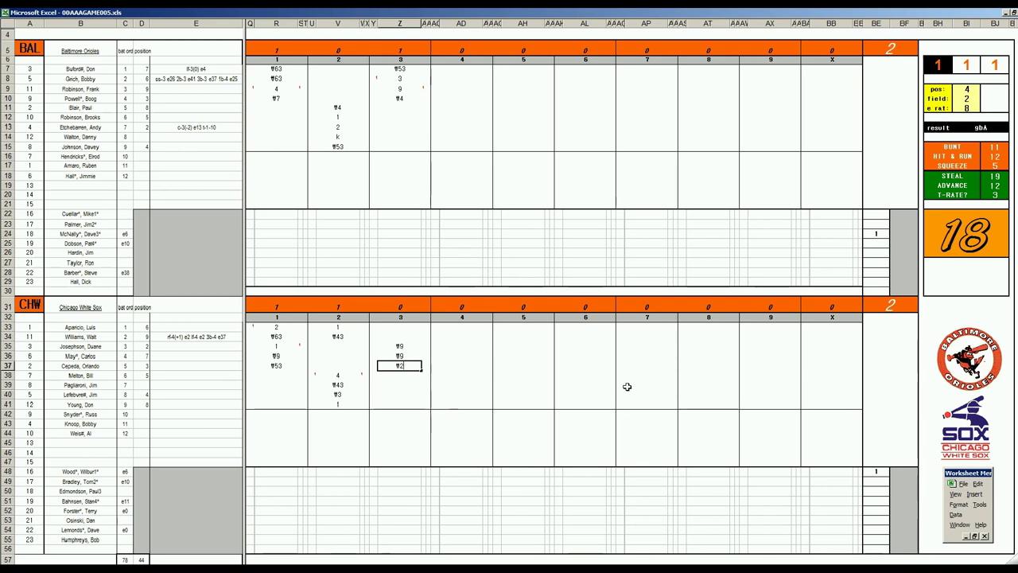
Score Baltimore's fourth inning in AD11–AD13 as f8, f8 and k, rerolling once
click(451, 108)
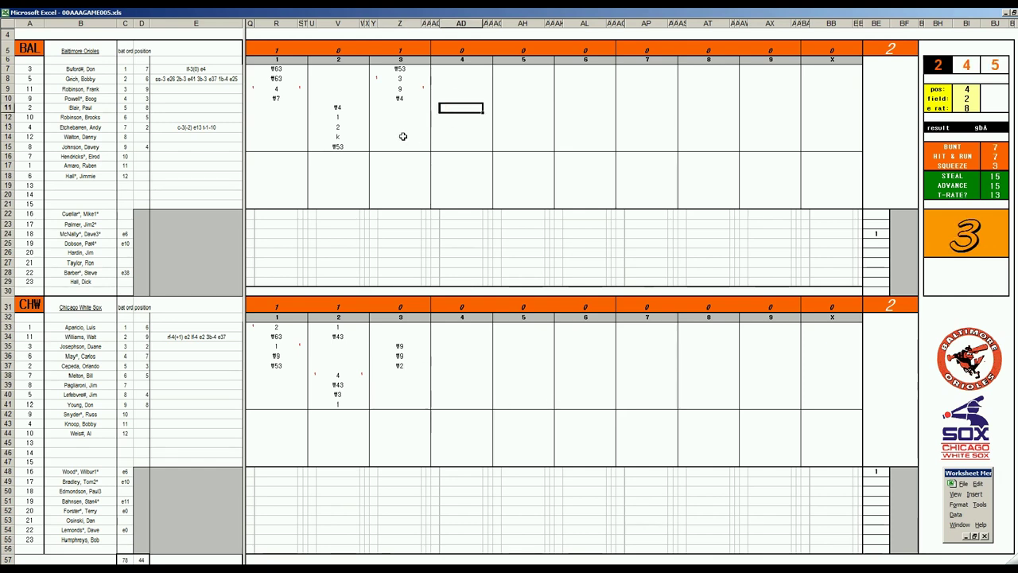
text(f8)
key(Return)
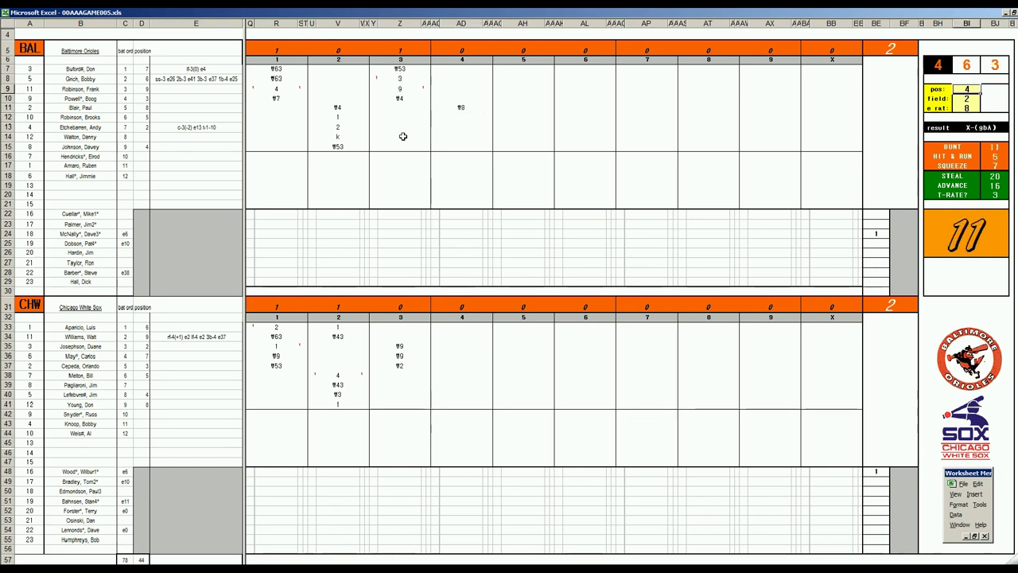
key(F9)
click(466, 117)
text(f8)
key(Return)
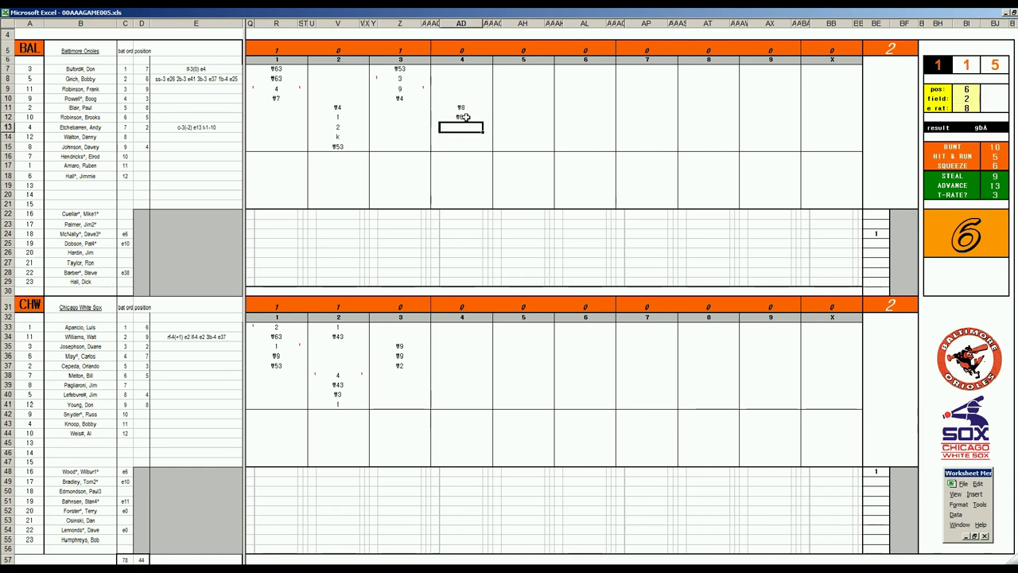
text(k)
Enter Chicago's fourth inning: #53 in AD38, then #6 and k
click(459, 381)
text(#53)
key(Return)
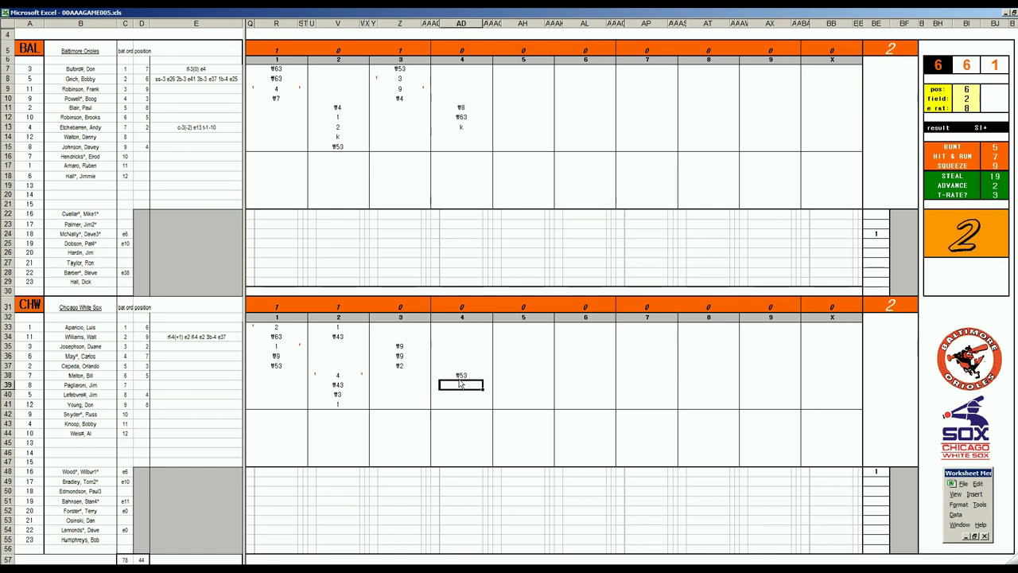
text(#6)
key(Return)
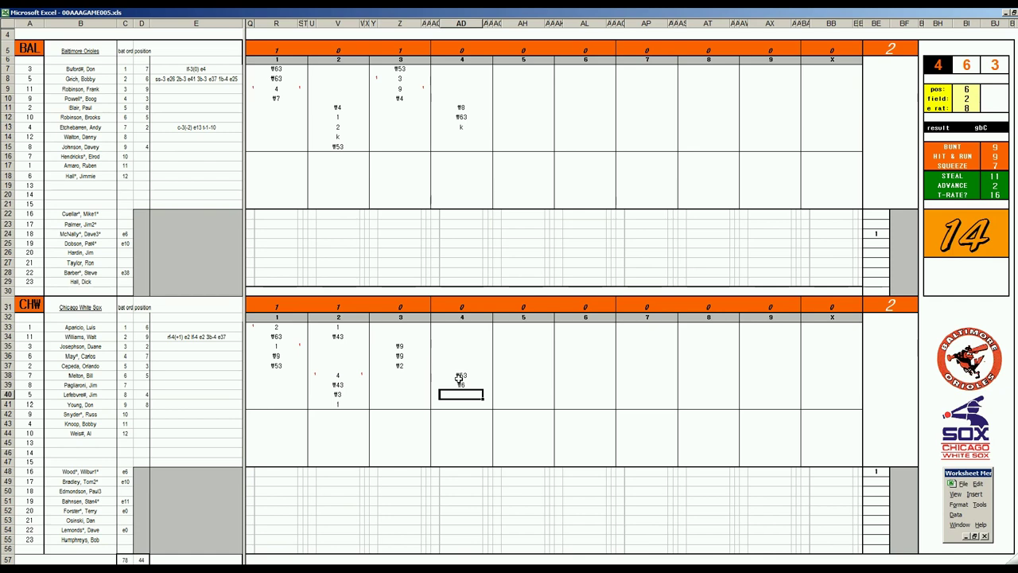
text(k)
Set the side panel to pos 8, field 3 and e rat 10
click(515, 138)
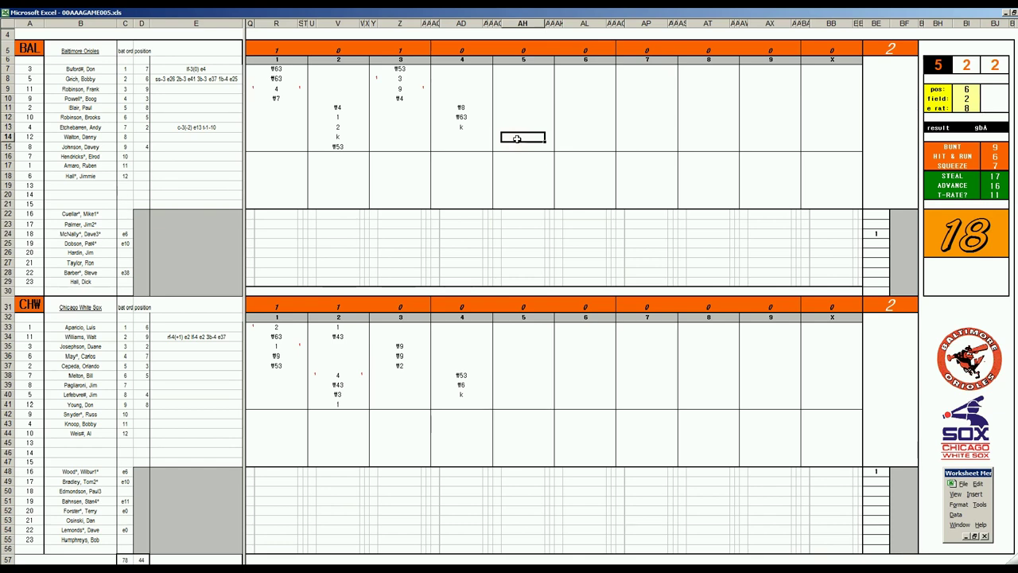
key(Return)
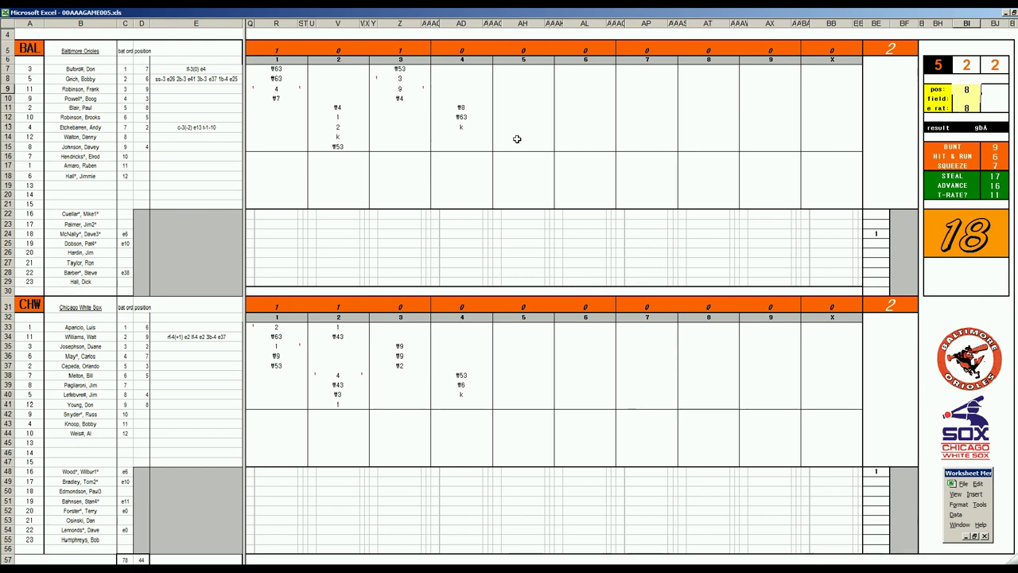
key(Return)
text(3)
key(Return)
text(8)
key(BackSpace)
text(10)
key(Return)
Enter ‡8 in AH14, 1 in AH15, and 8 in AH7
click(536, 138)
text(‡8)
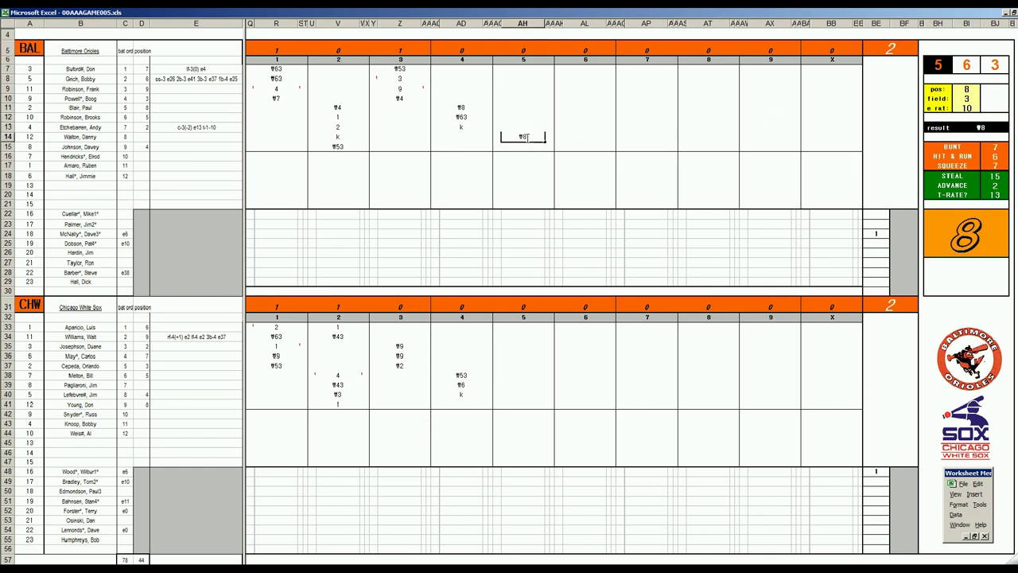
key(Return)
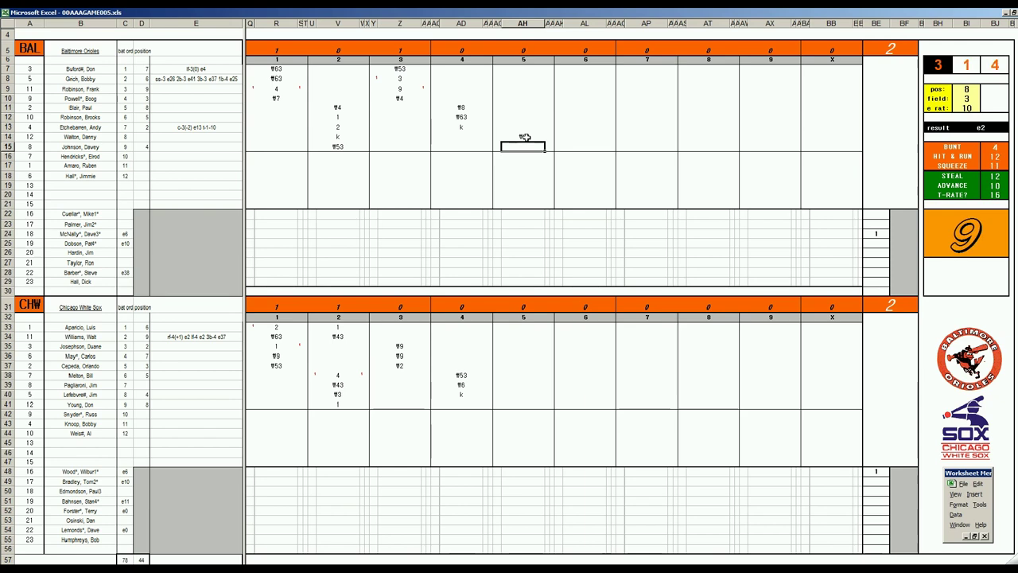
text(1)
key(Return)
key(Up)
key(Up)
key(Up)
key(Up)
key(Up)
key(Up)
key(Up)
key(Up)
key(Up)
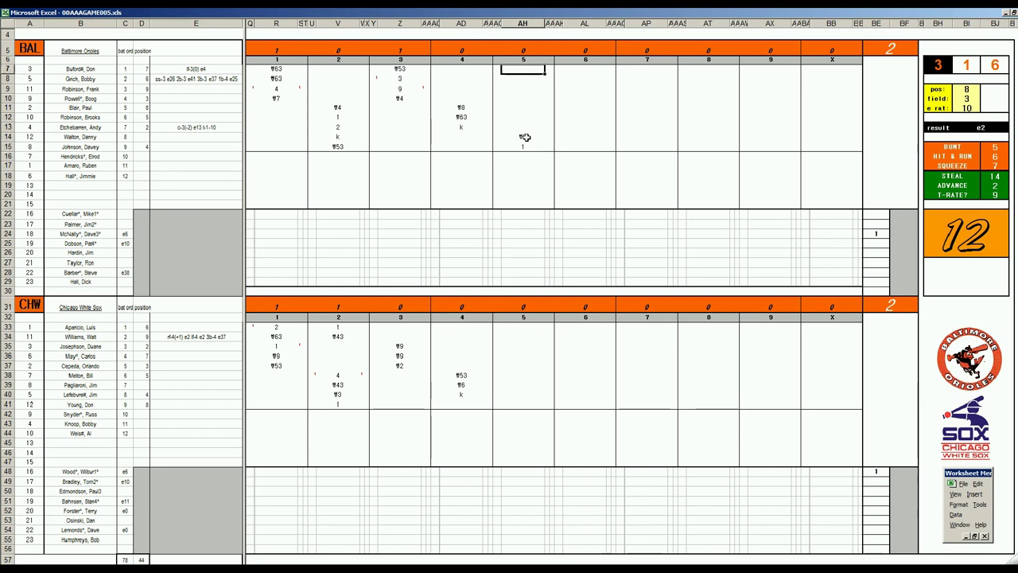
text(8)
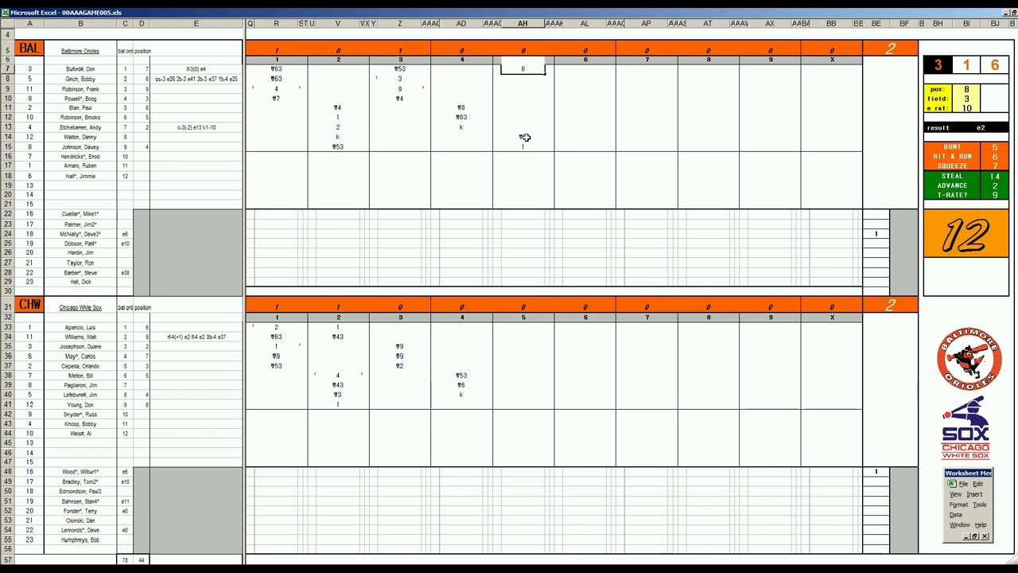
key(Return)
Enter 8 and 9 in AH8–AH9, mark a run beside row 15, and type f9 in AH10
text(8)
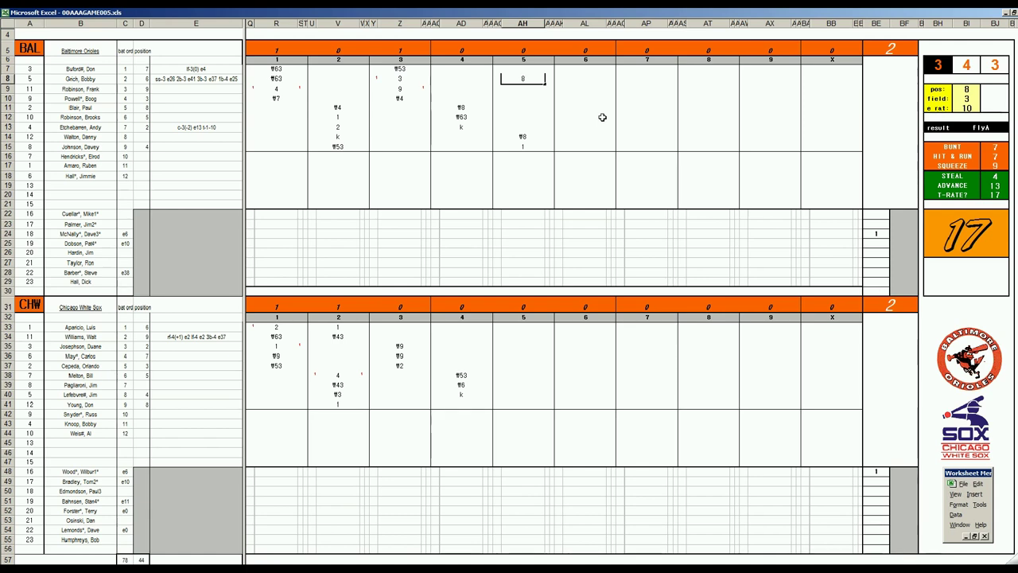
key(Return)
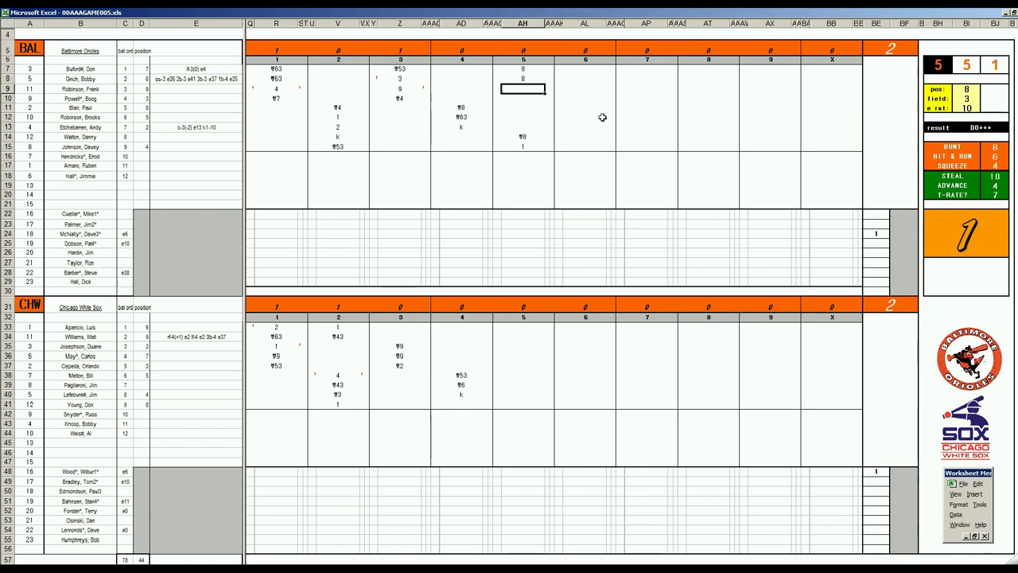
text(9)
key(Right)
key(Left)
key(Down)
key(Down)
key(Down)
key(Down)
key(Down)
key(Down)
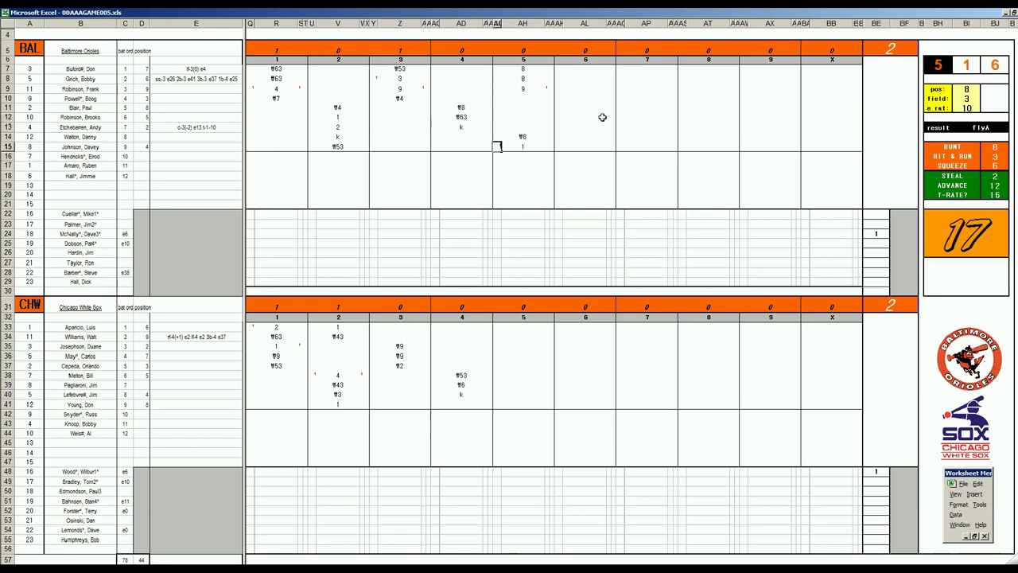
text(1)
key(Right)
key(Up)
key(Up)
key(Up)
key(Up)
key(Up)
key(Up)
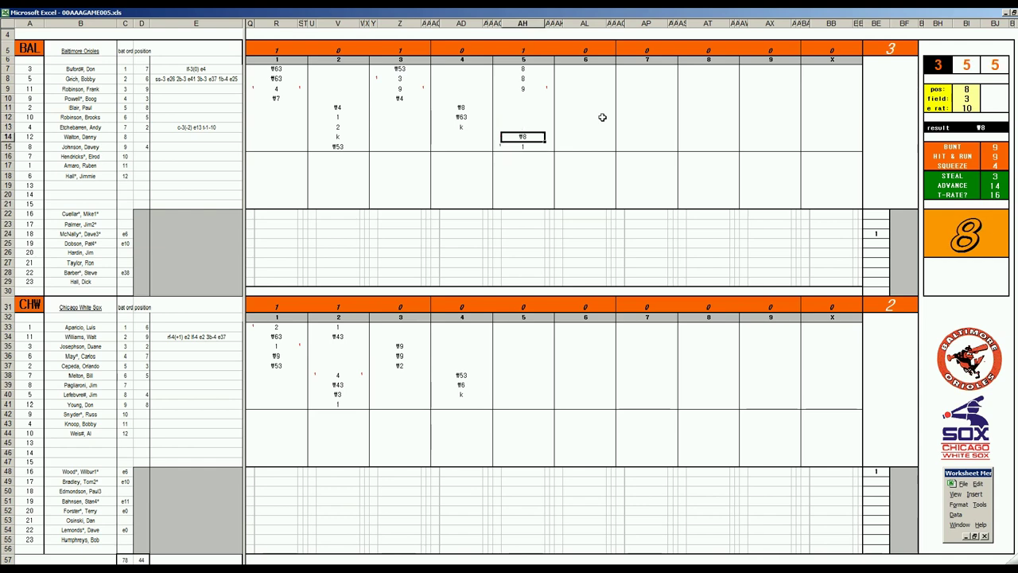
key(Down)
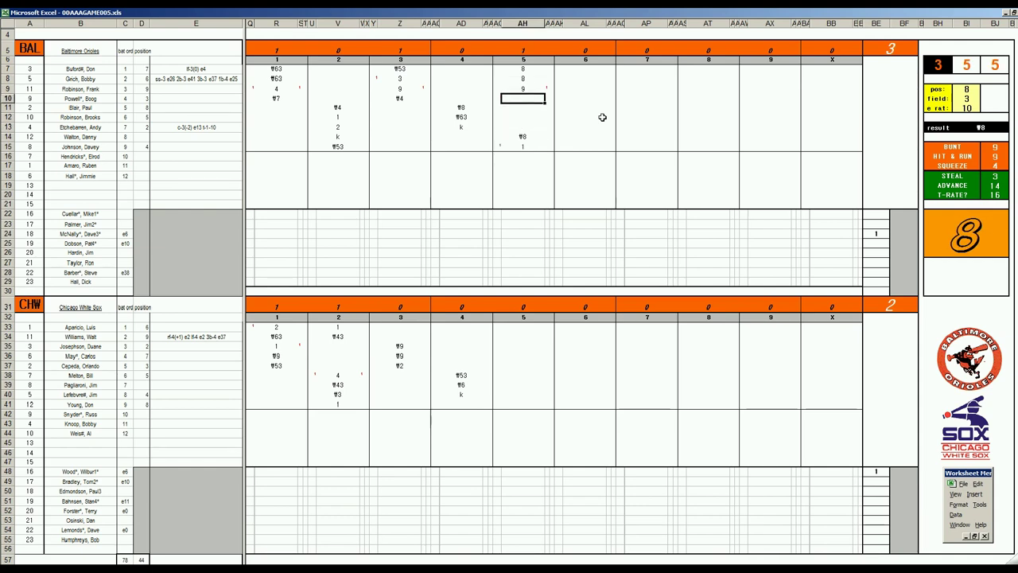
text(f9)
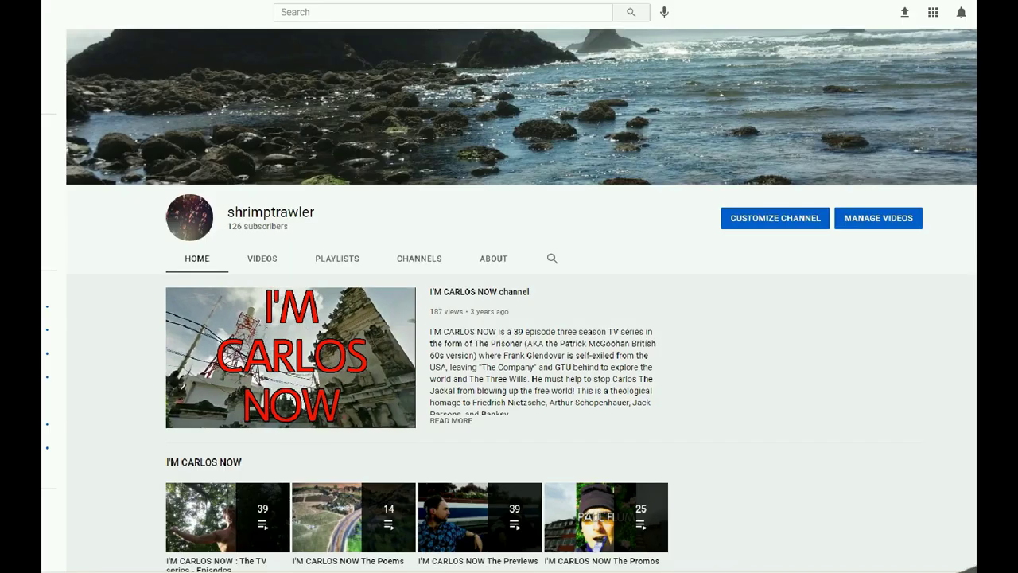
Scroll down the YouTube channel page through the playlist rows, including The Trilogy
scroll(509, 318, down, 2)
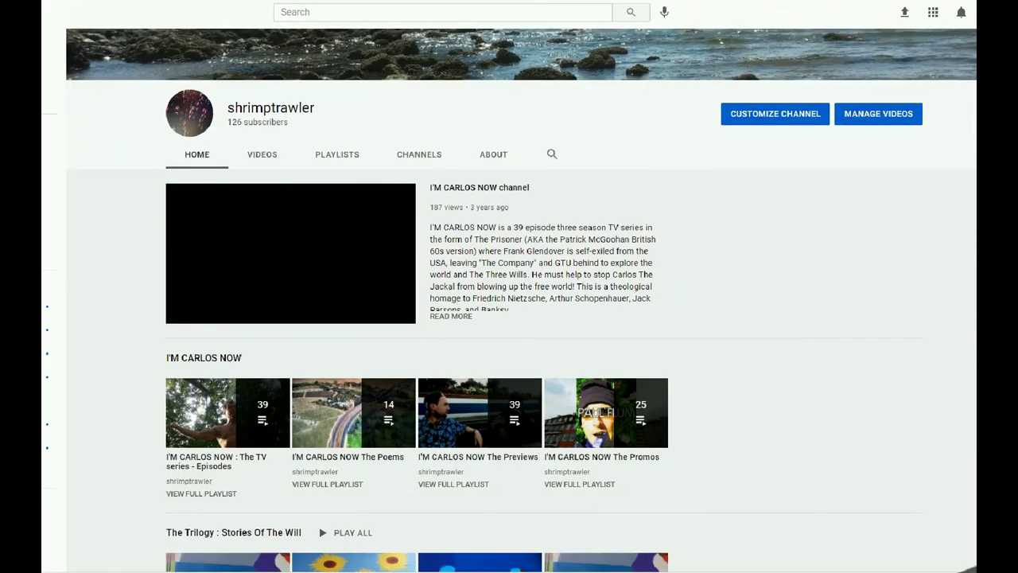
scroll(509, 319, down, 3)
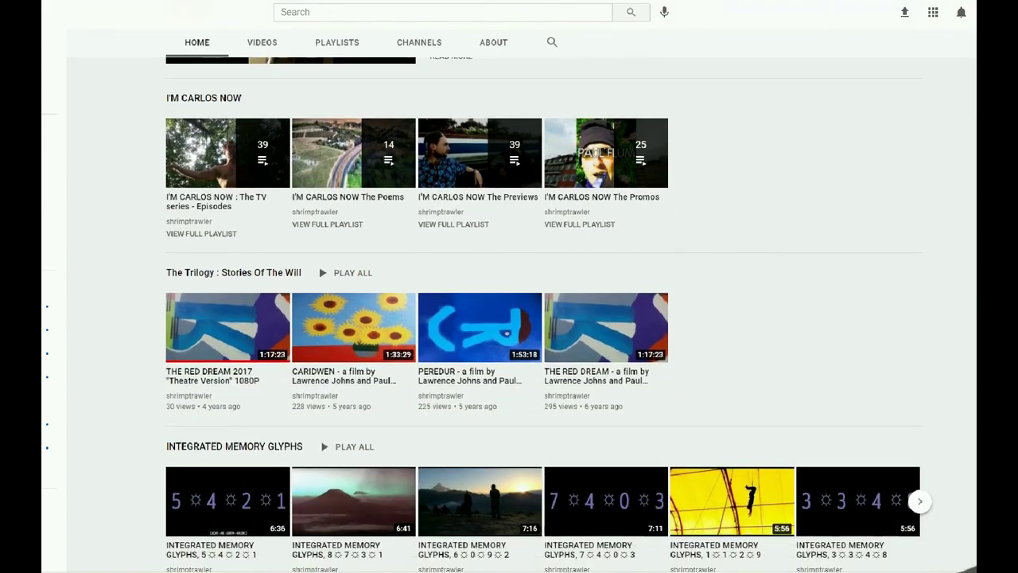
scroll(509, 318, down, 3)
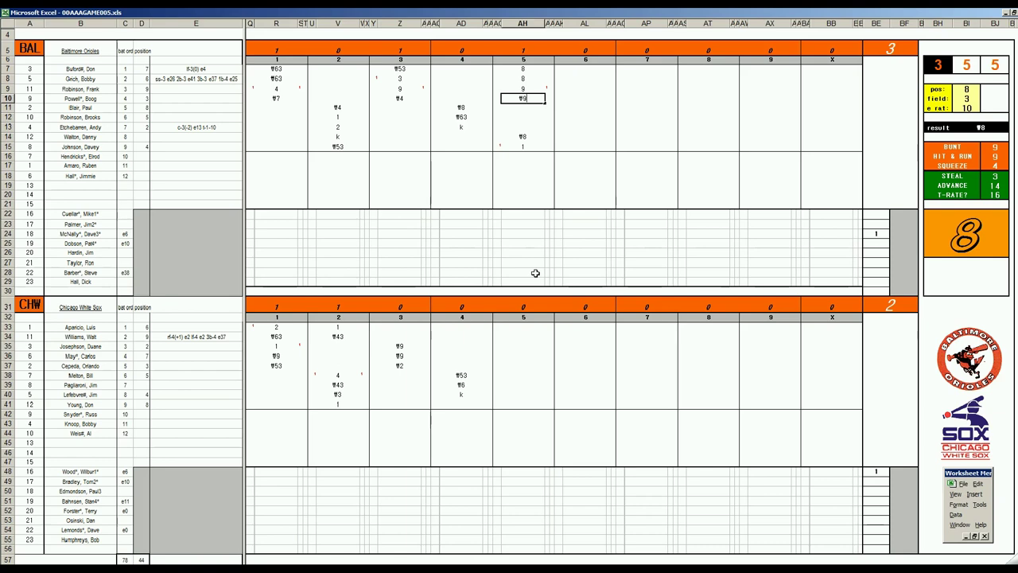
Enter Chicago's fifth-inning codes ¶33 in row 41, then ¶43, 1 and F7 in rows 33–35
click(523, 406)
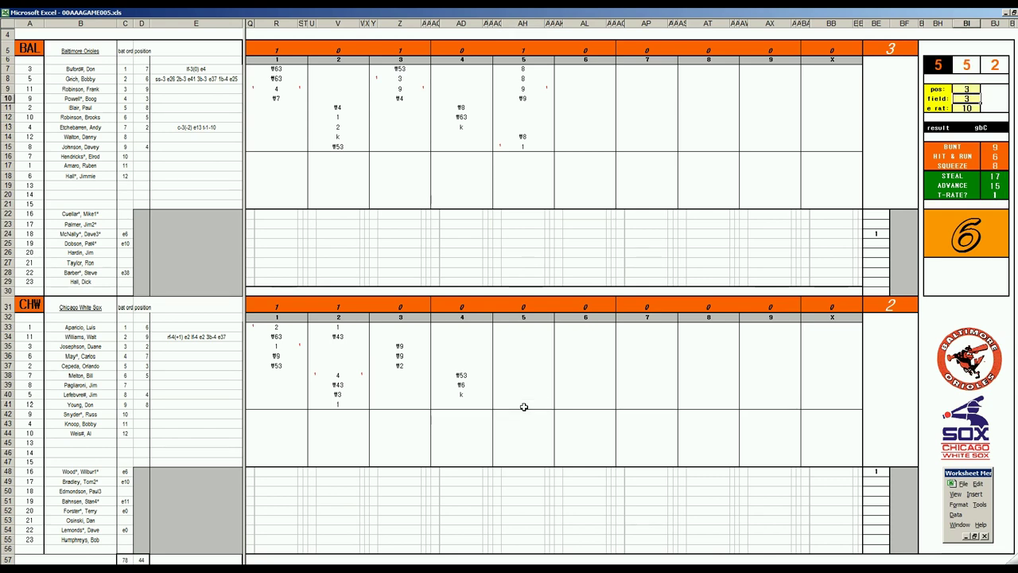
click(512, 405)
text(¶33)
key(Return)
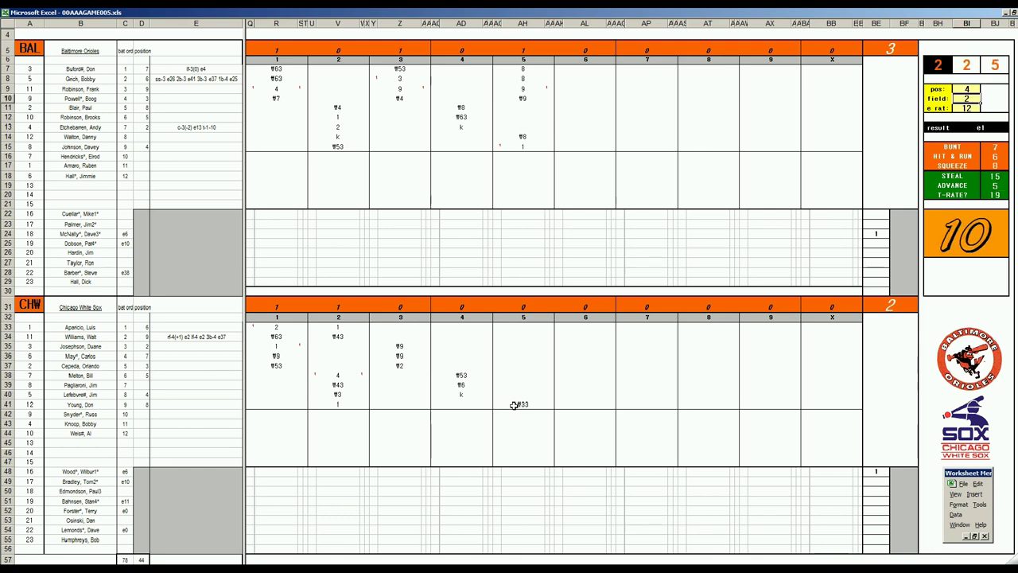
click(528, 327)
text(¶43)
key(Return)
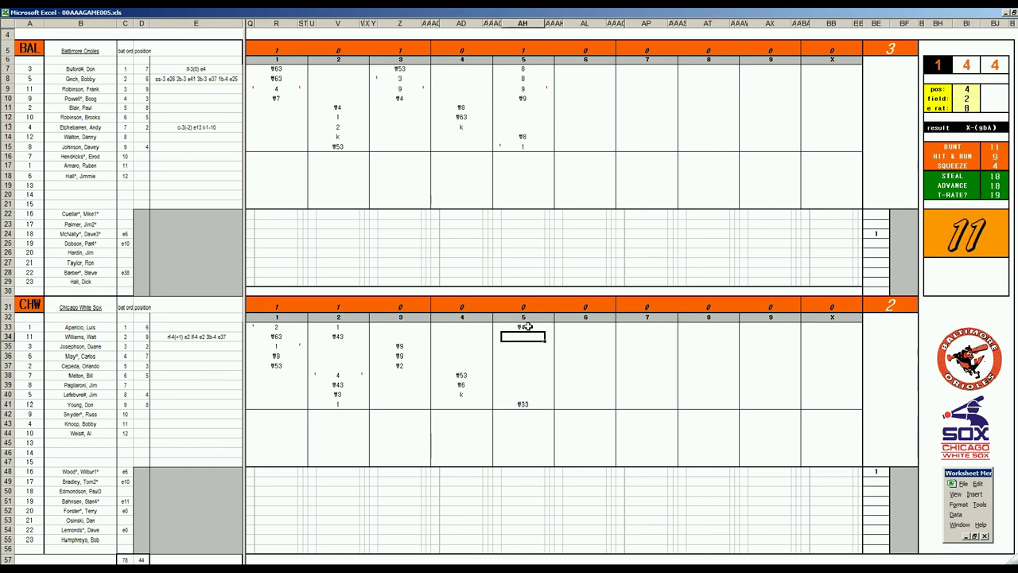
text(1)
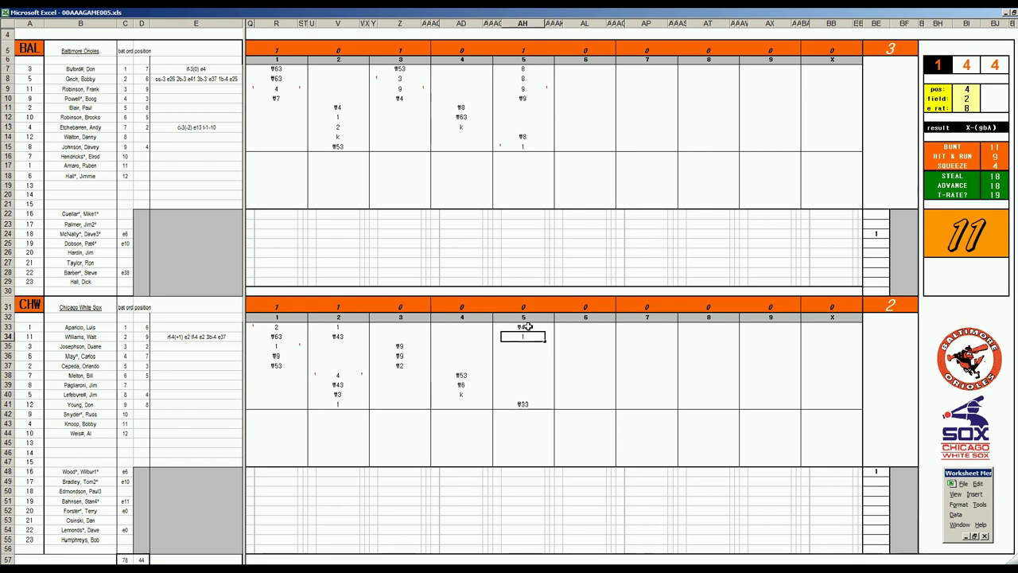
key(Return)
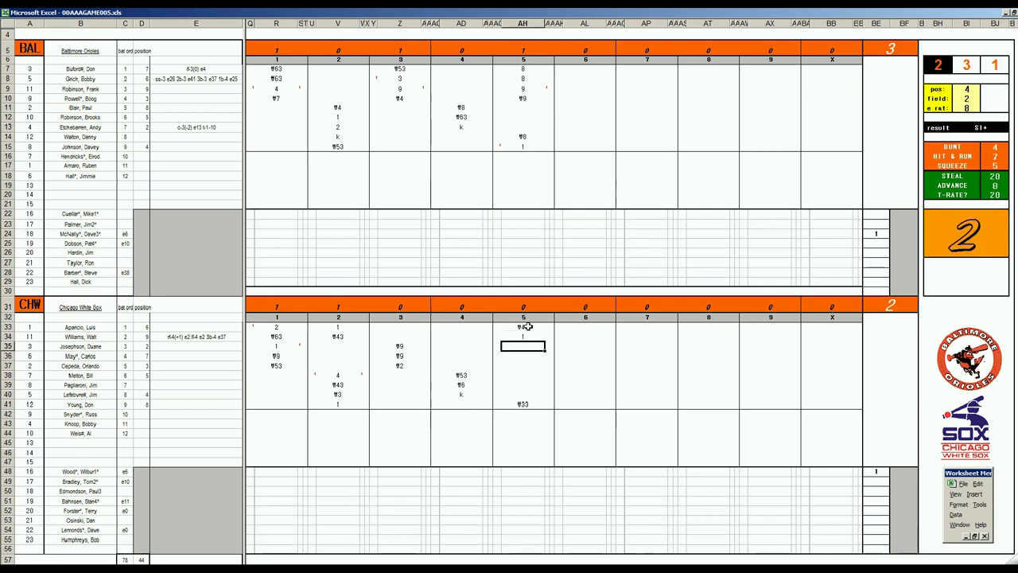
text(F7)
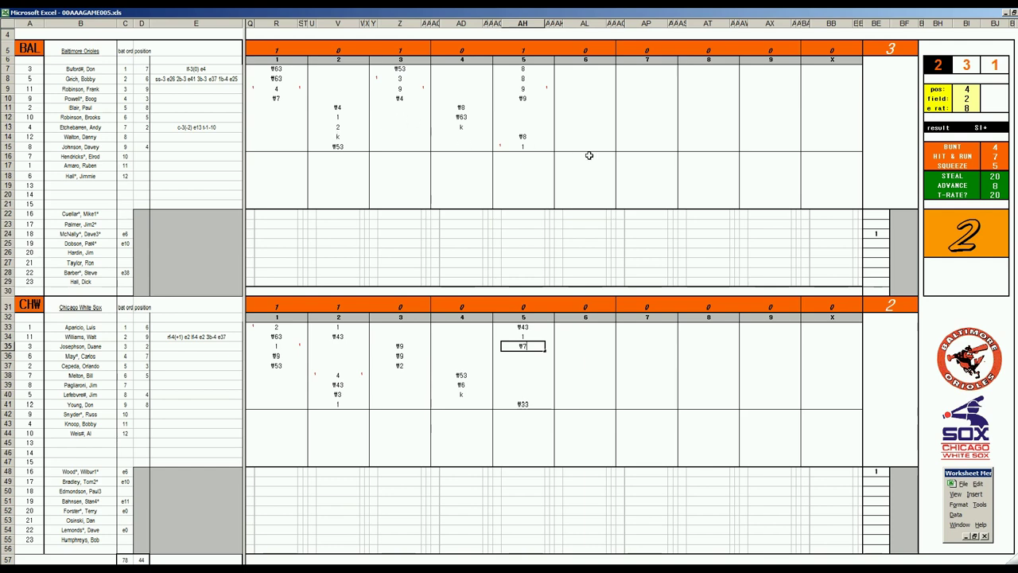
click(581, 108)
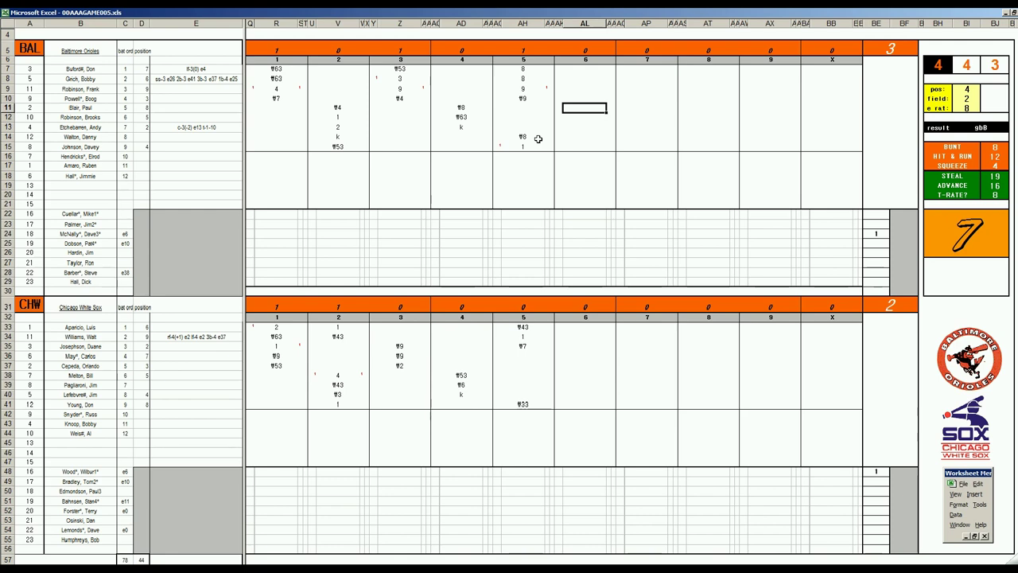
Record Baltimore's sixth inning as ¶4, ¶63 and ¶63 in rows 11–13, then reroll the dice
text(¶4)
key(Return)
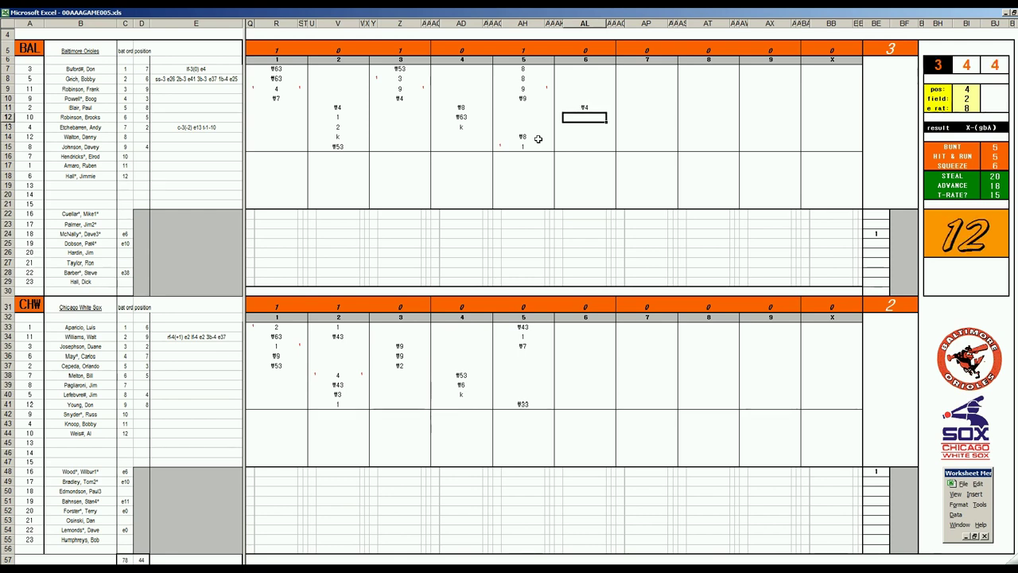
text(¶63)
key(Return)
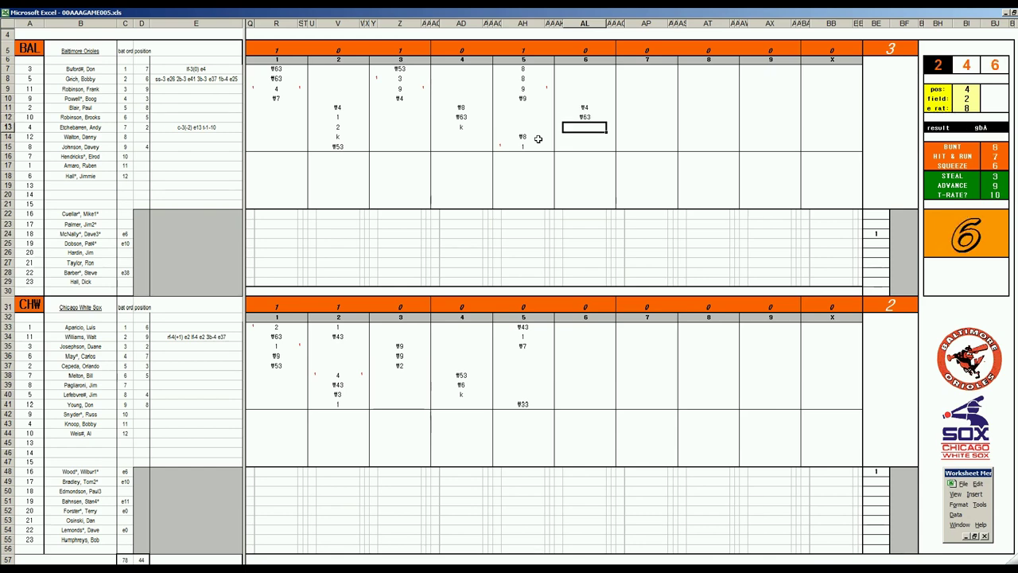
text(¶63)
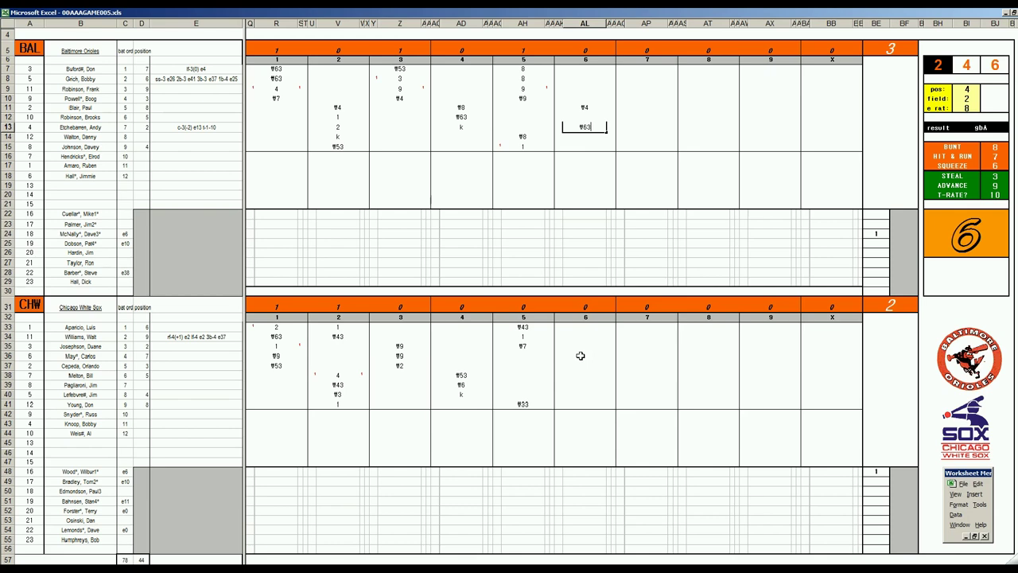
click(581, 356)
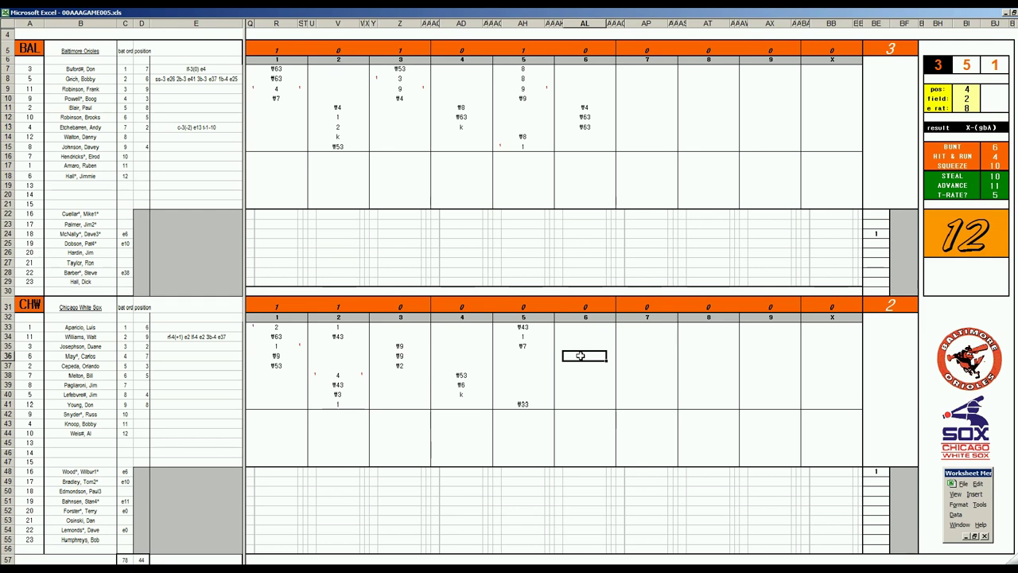
key(F9)
Mark the run scored beside row 36 and enter #7 in row 44
key(Left)
text(1)
key(Return)
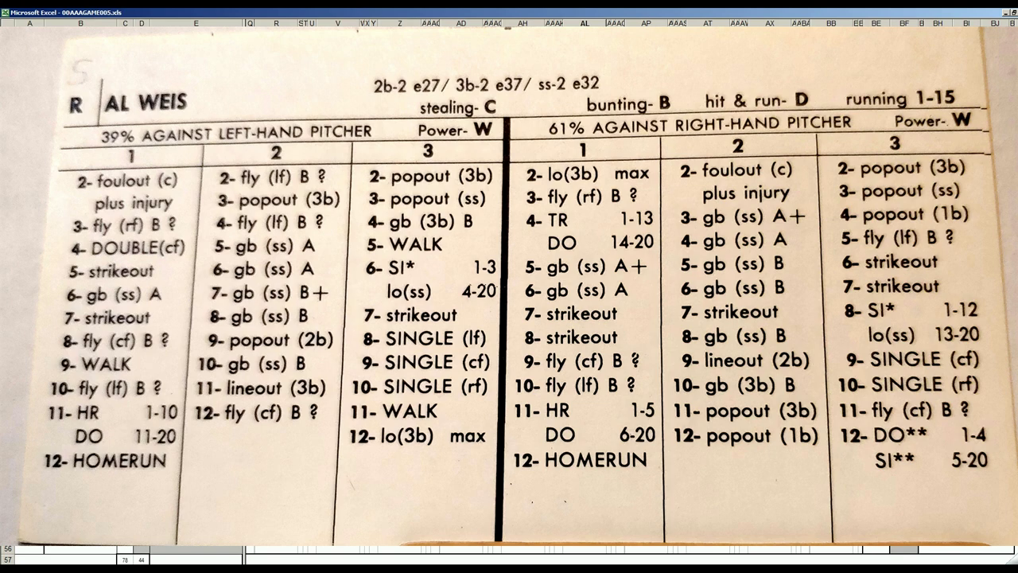
key(Return)
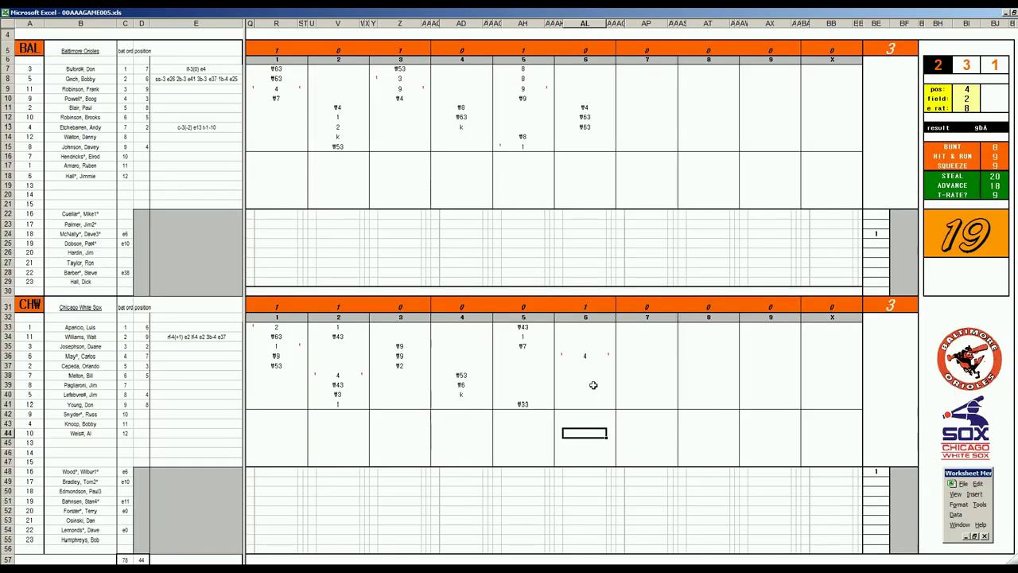
text(#7)
key(Up)
key(Up)
key(Up)
key(Up)
key(Up)
key(Up)
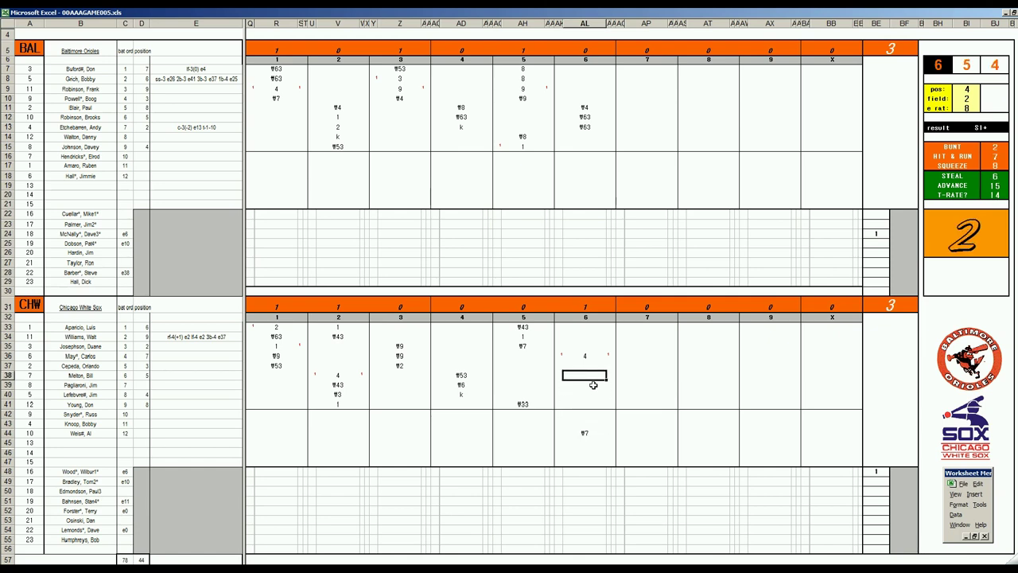
Enter #8 for the next batter, reroll twice, and type #63 in row 39
text(#8)
key(Return)
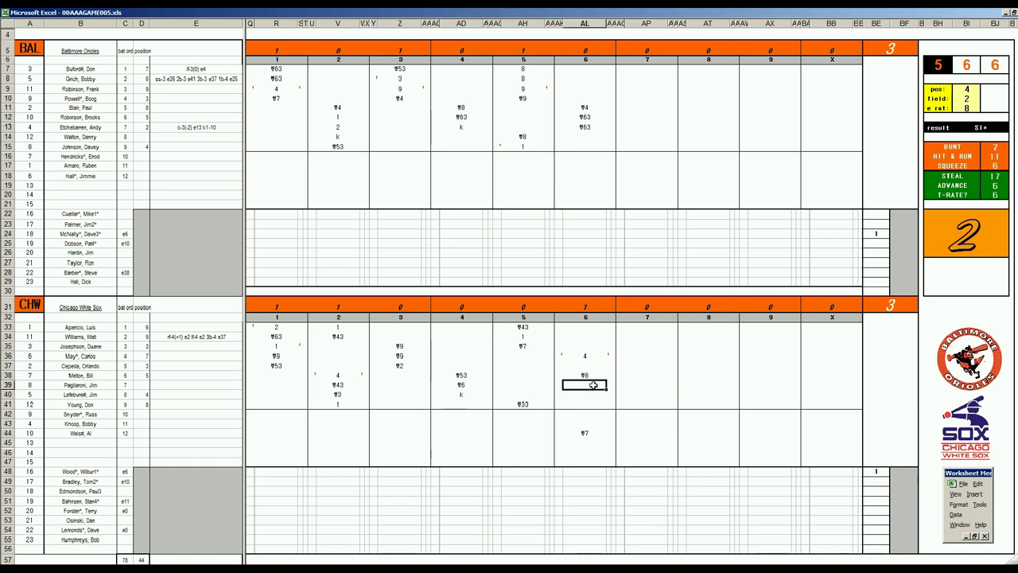
key(F9)
key(F9)
key(F9)
key(F9)
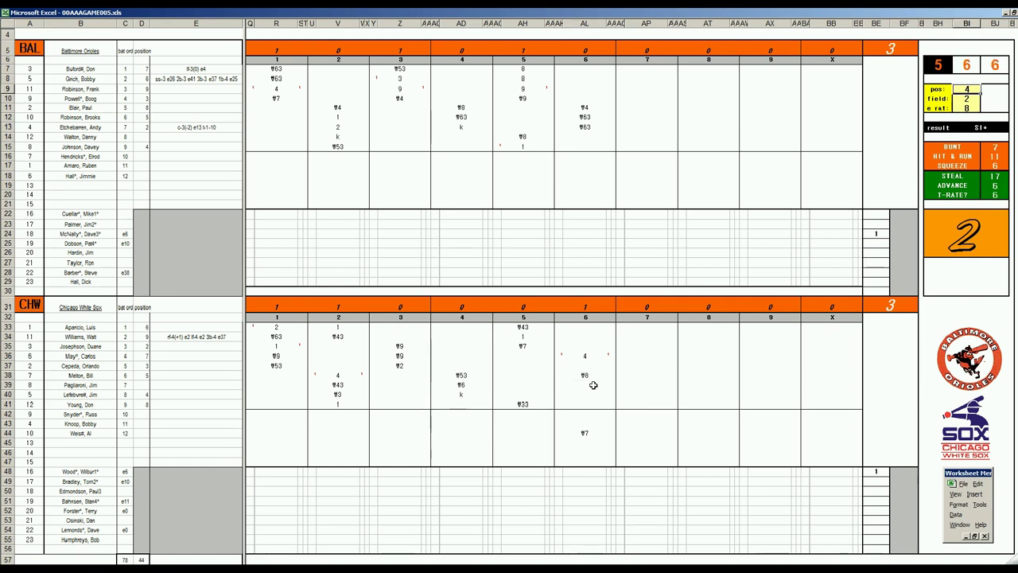
key(F9)
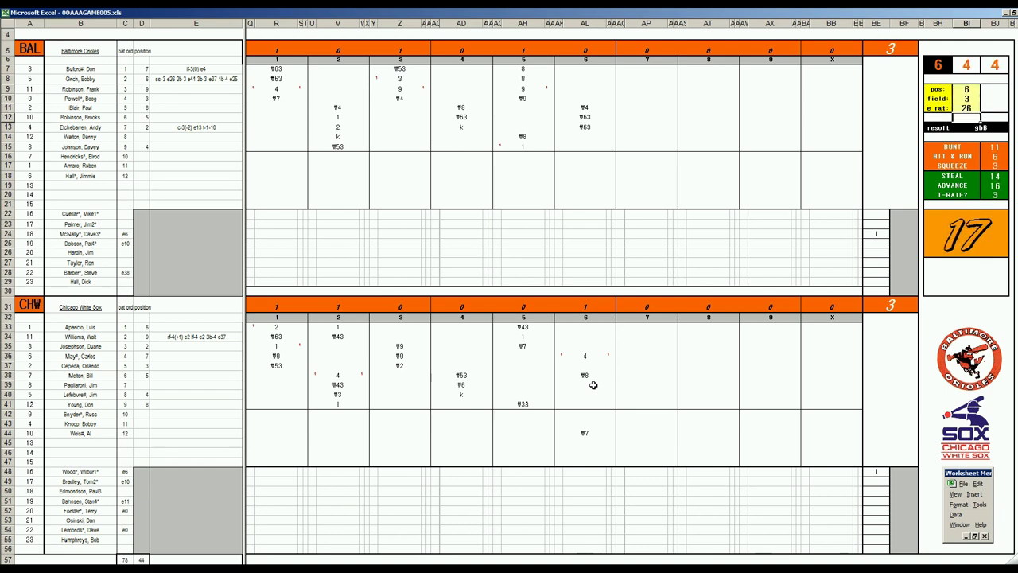
click(587, 386)
text(#63)
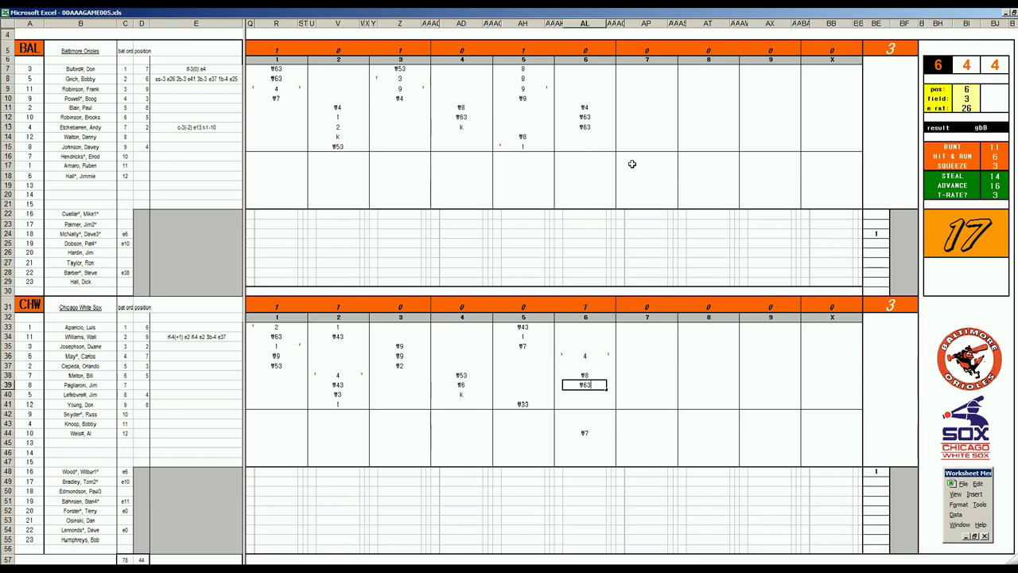
Enter a strikeout k and ¶63 in Baltimore's seventh-inning rows 14 and 15
click(638, 137)
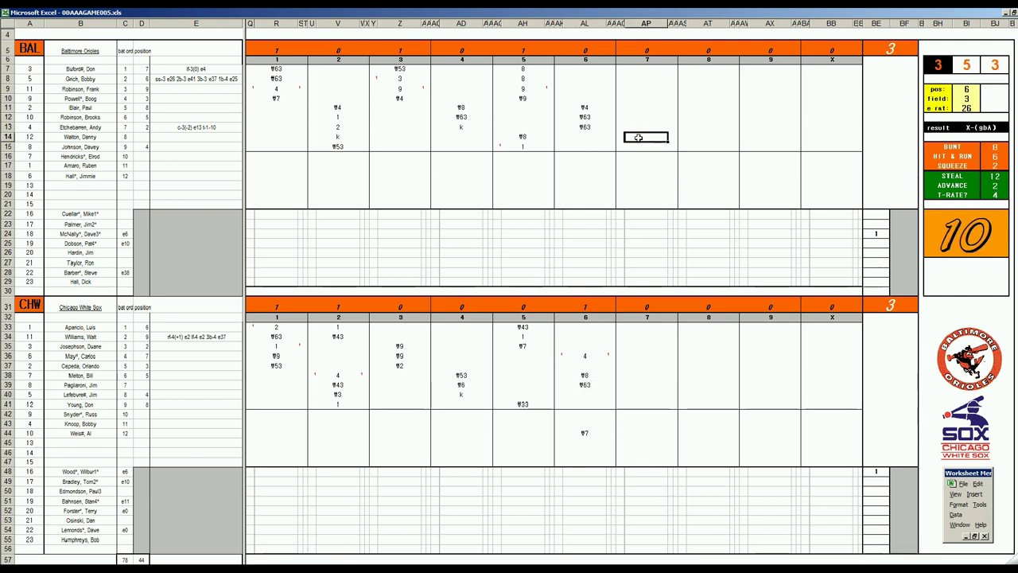
text(k)
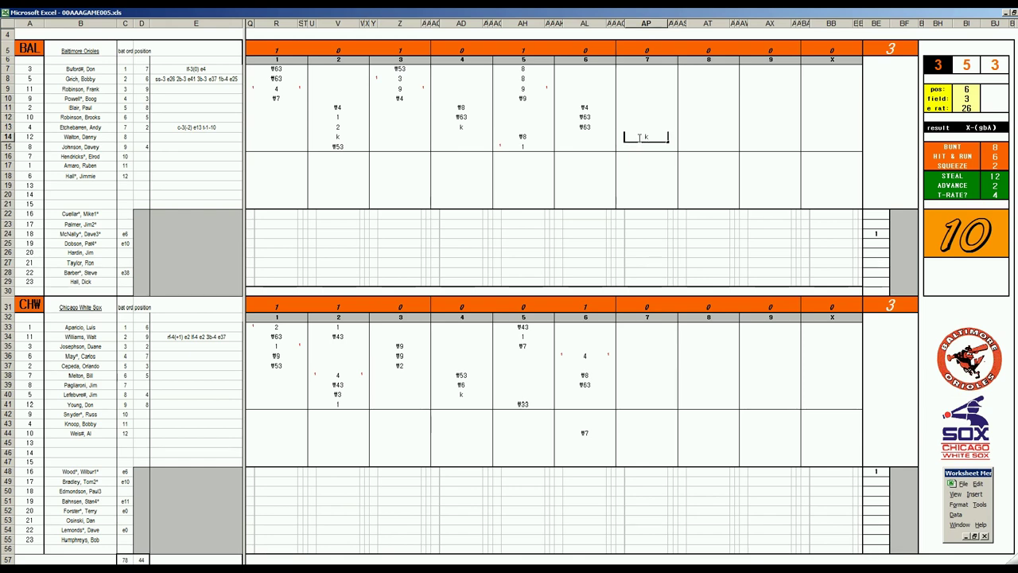
key(Return)
text(¶63)
key(Up)
key(Up)
key(Up)
key(Up)
key(Up)
key(Up)
key(Up)
key(Up)
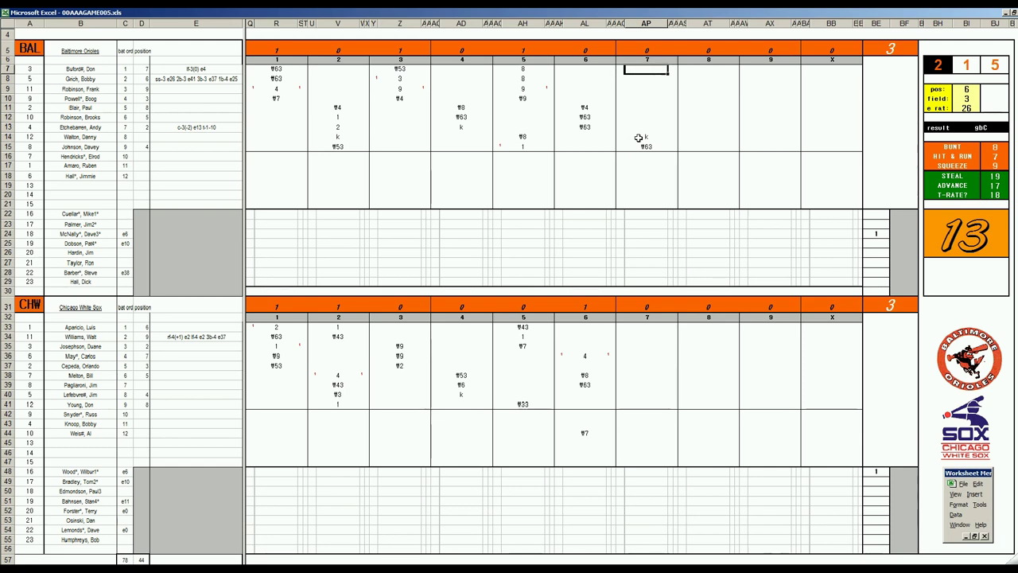
Enter 1 in rows 7 and 8 of Baltimore's seventh, with a 2 in the mark cell beside row 7
text(1)
key(Return)
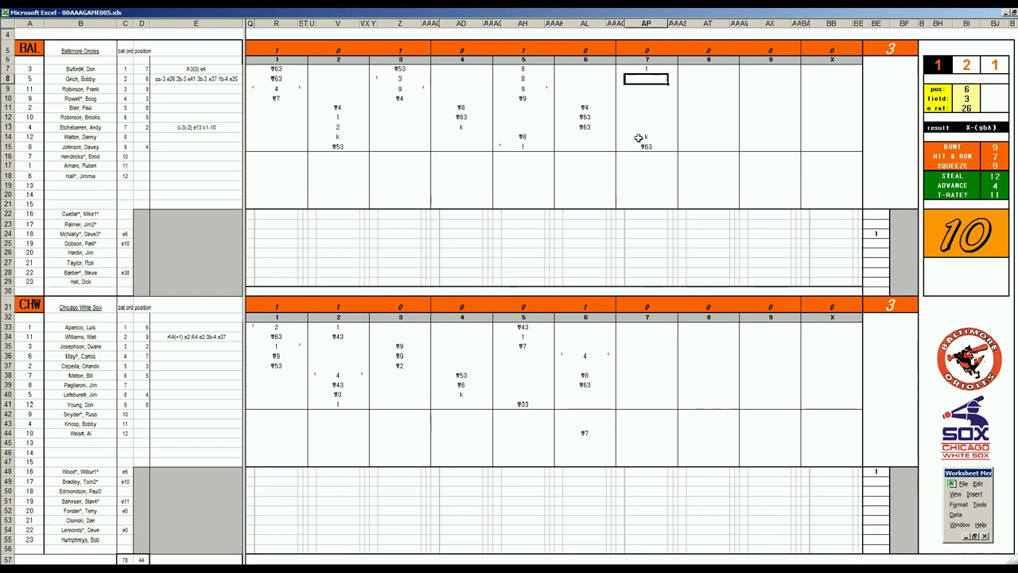
key(Up)
key(Right)
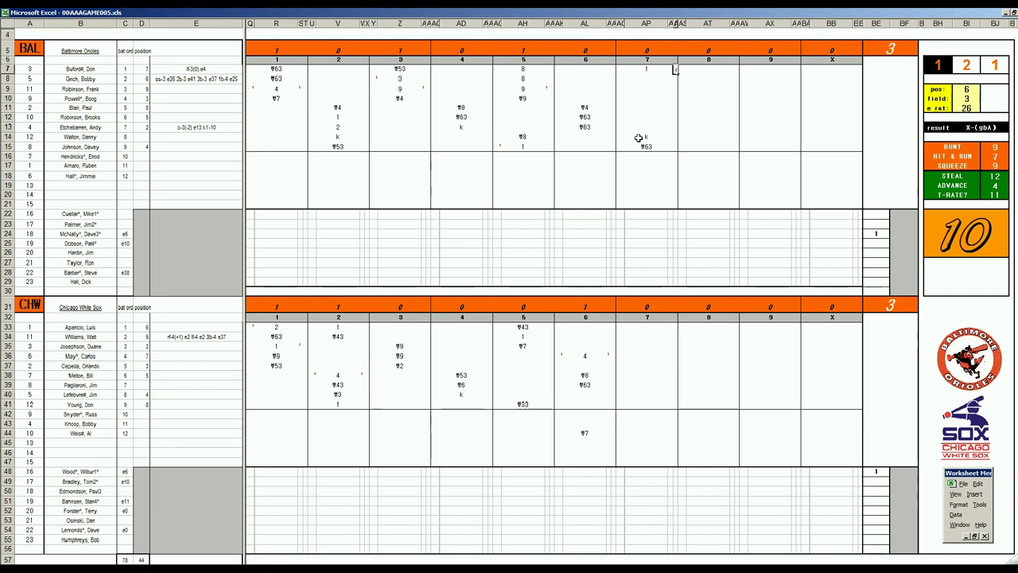
text(2)
key(Return)
key(Left)
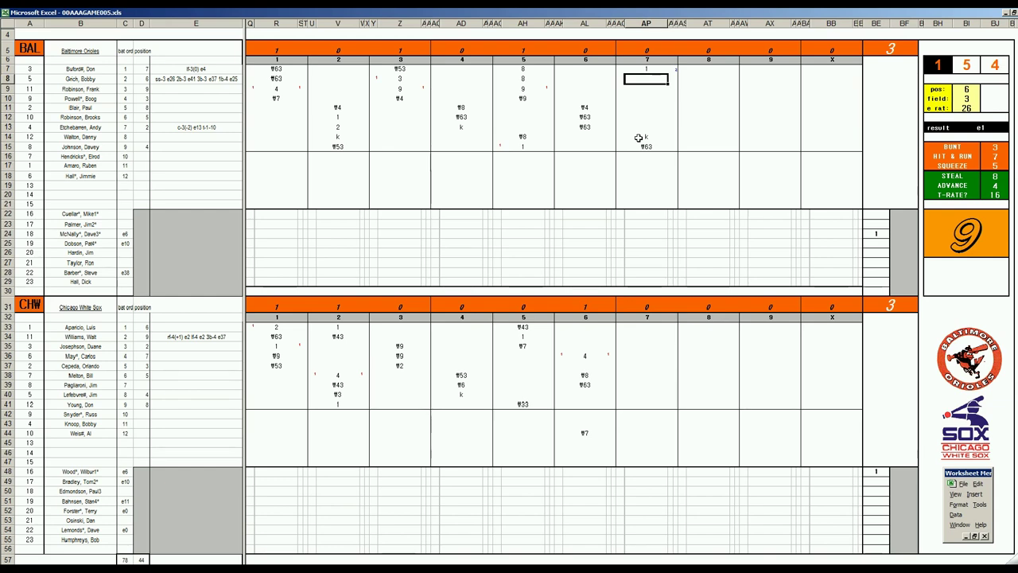
text(1)
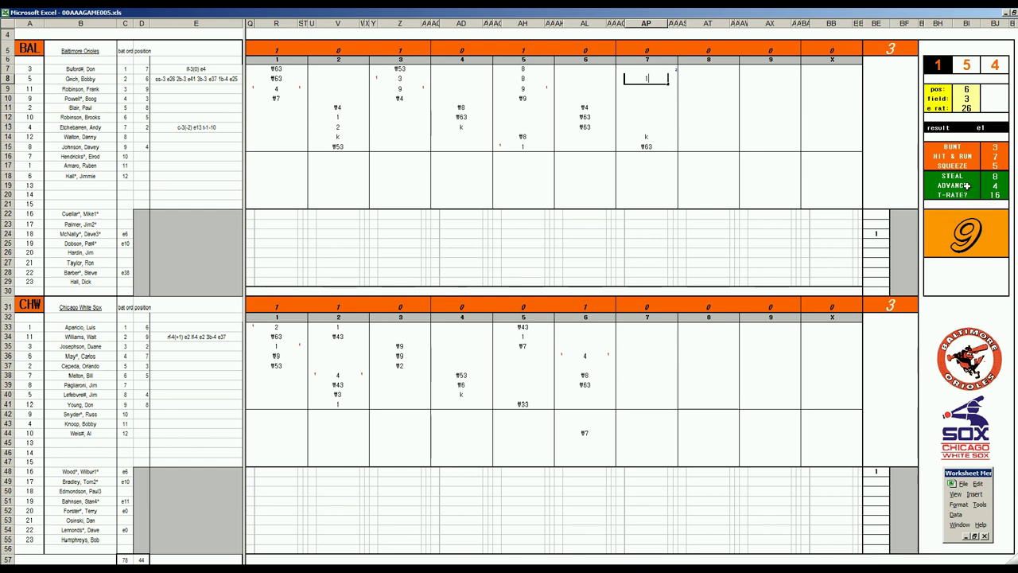
key(Return)
key(Up)
key(Right)
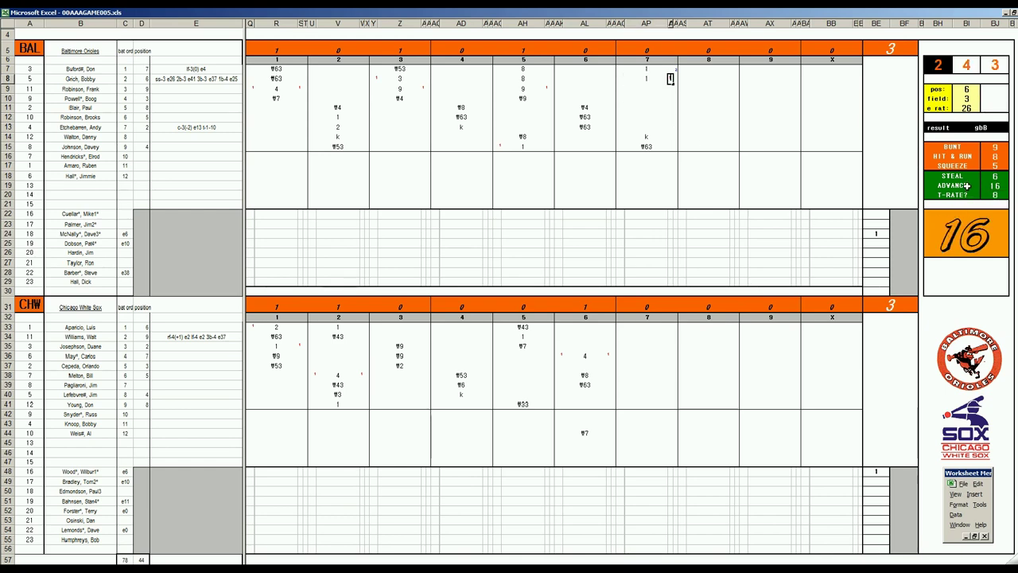
key(F9)
key(Left)
key(Left)
Record the run from row 7, a 4 in row 9, and a run beside row 9
key(Up)
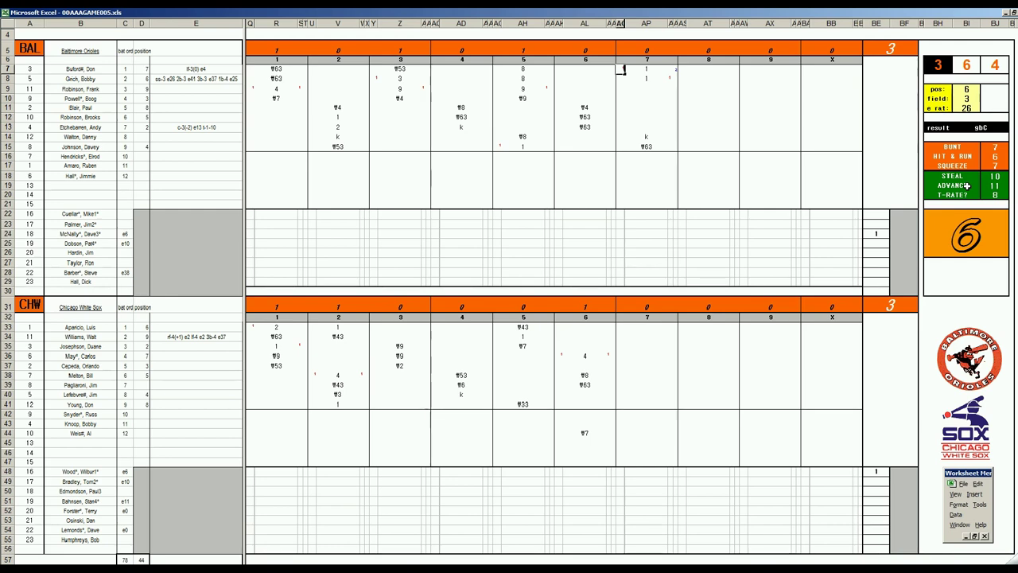
key(Return)
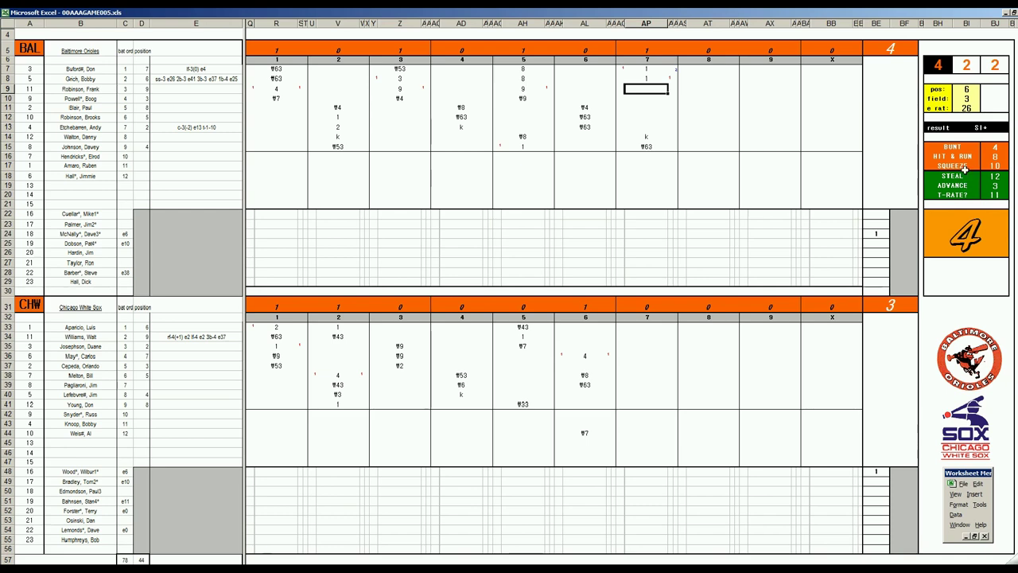
text(4)
key(Tab)
key(Left)
key(Left)
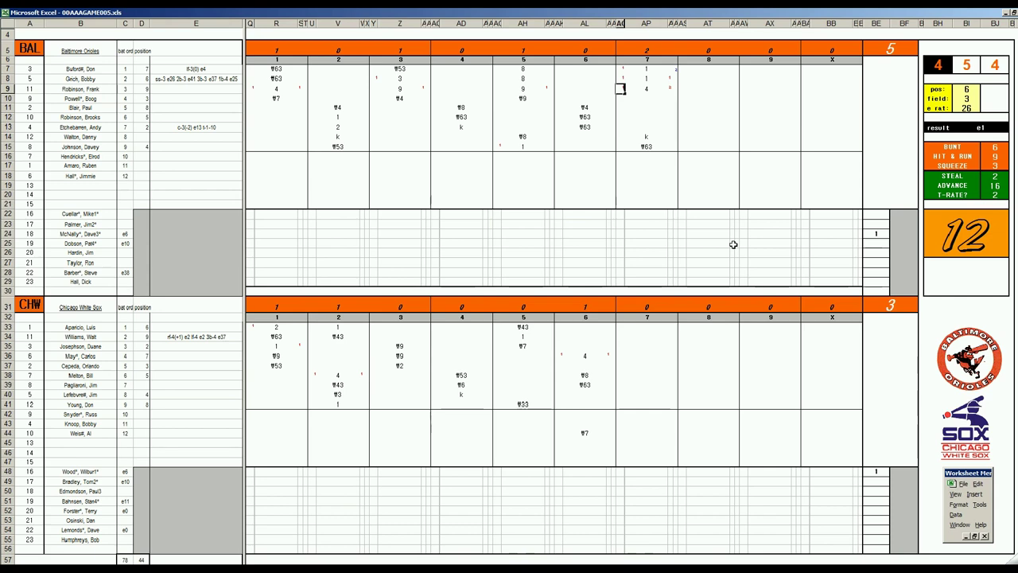
text(1)
key(Return)
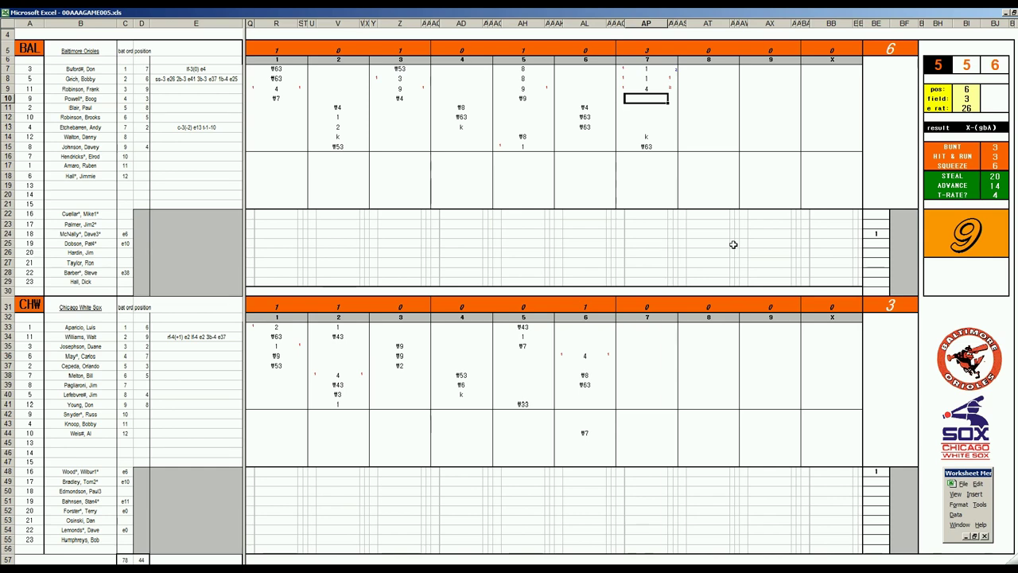
Set the pos field to 4 and enter #43 in Baltimore's seventh-inning cell AP10
text(4)
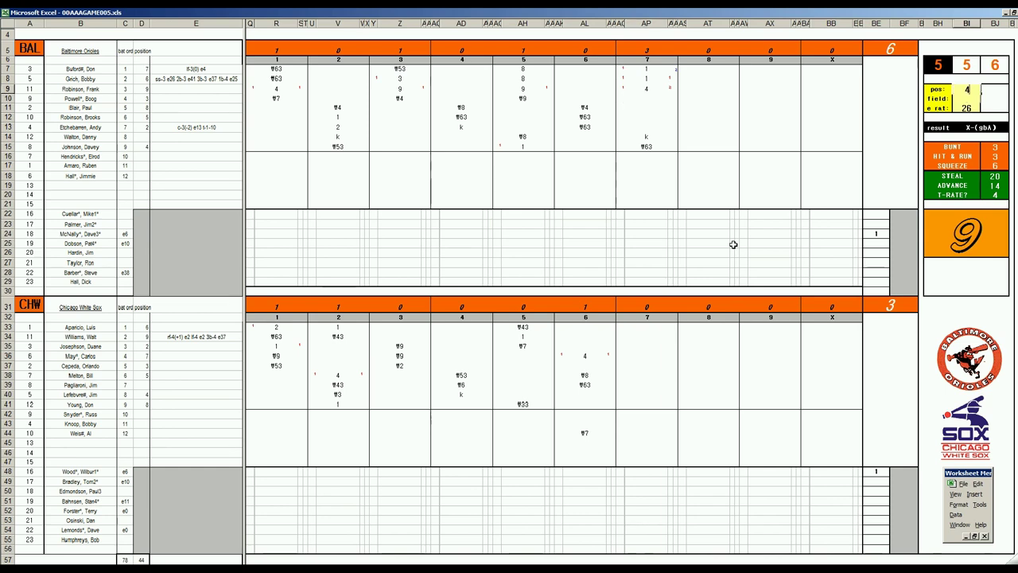
key(Return)
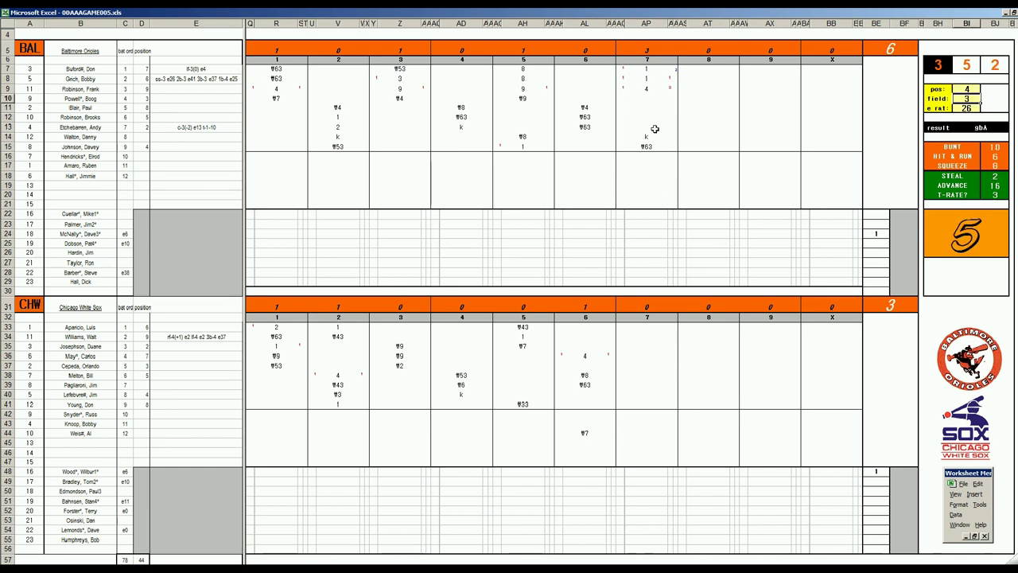
click(649, 98)
text(#43)
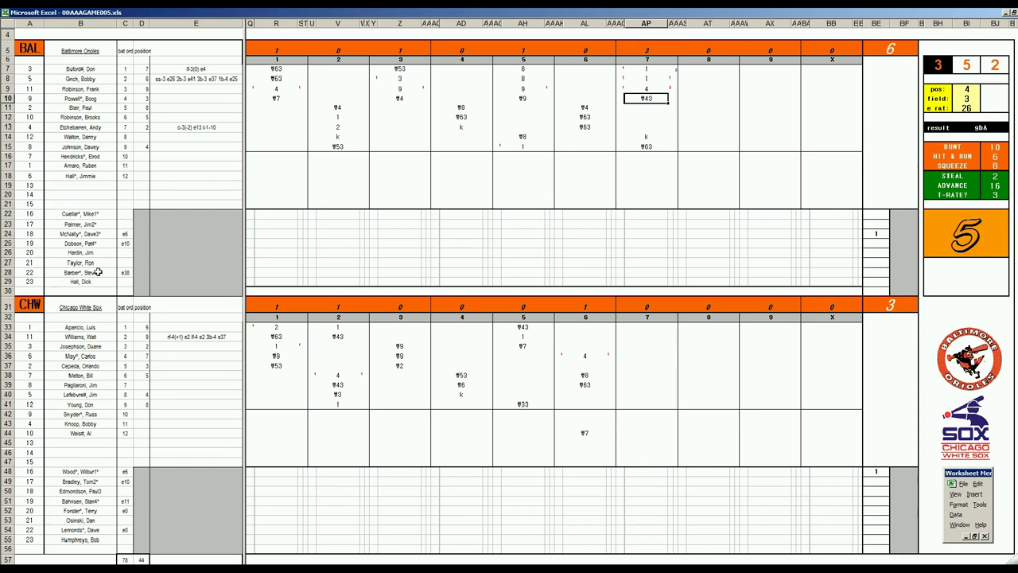
click(634, 395)
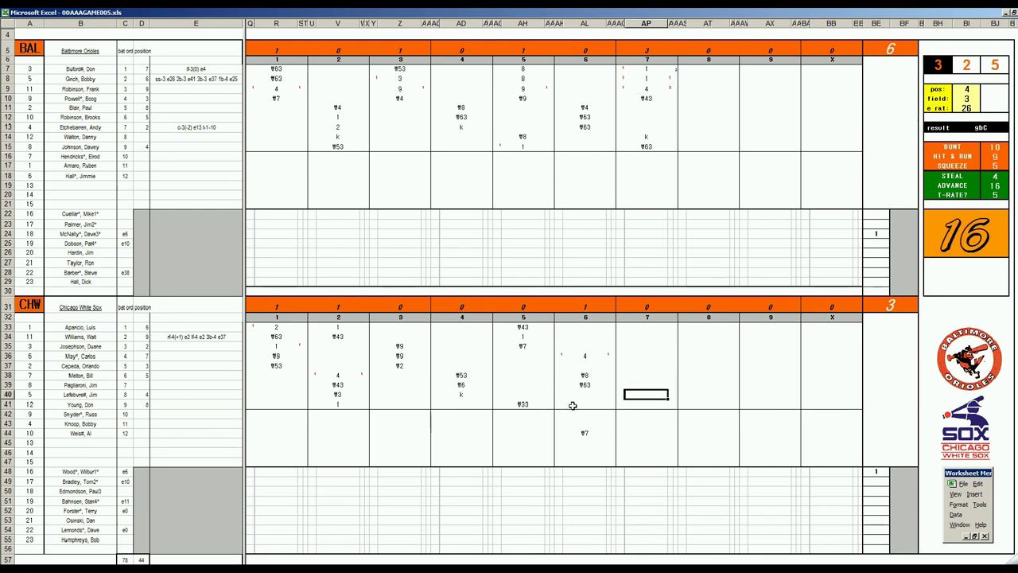
Enter #8 and 1 in Chicago's seventh rows 40–41, #33 in AP33, and #63 in AP34
text(#8)
key(Return)
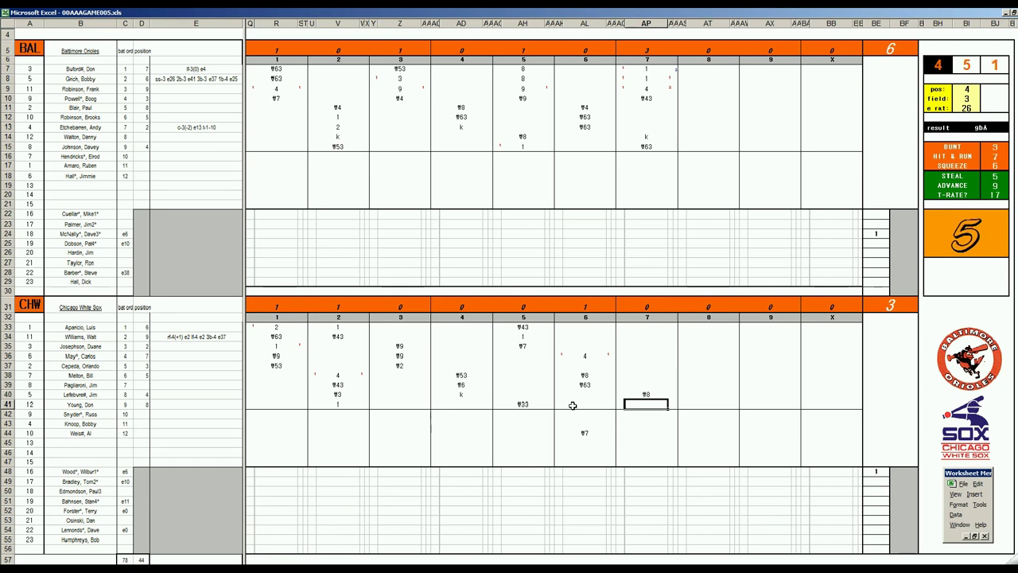
text(1)
key(Return)
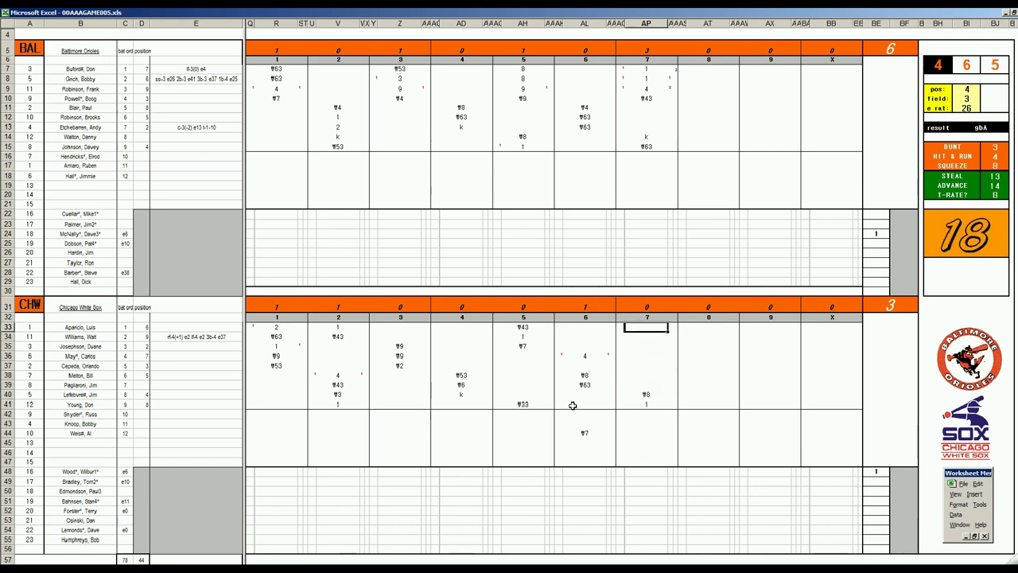
text(#33)
key(Return)
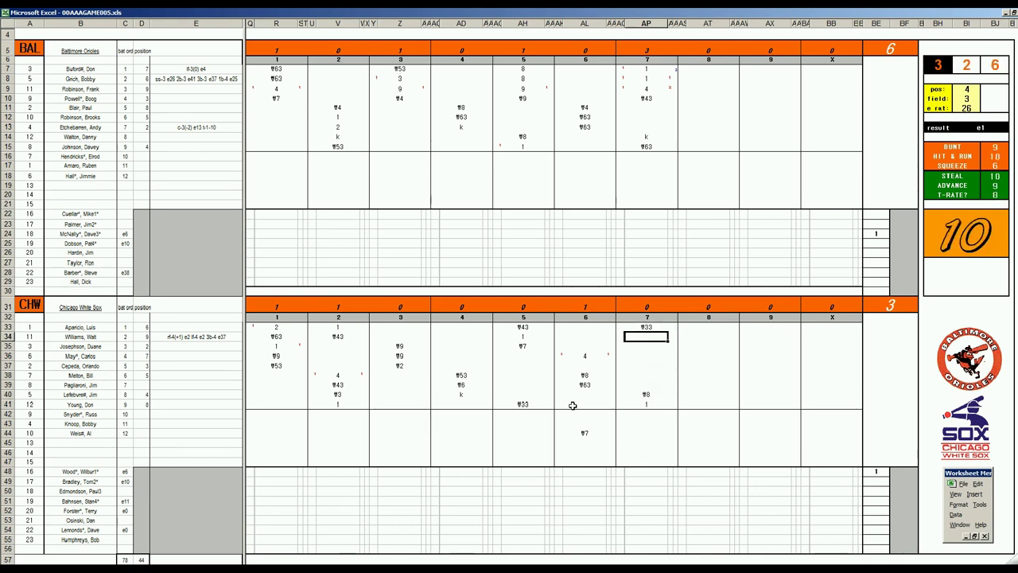
text(#63)
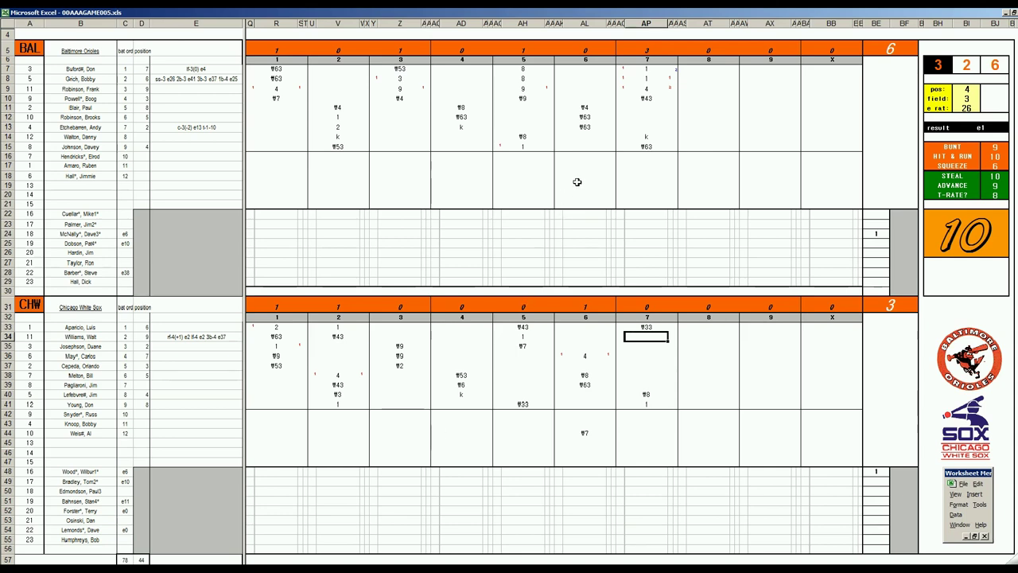
Fill Baltimore's eighth inning with #7, 8, k, 8 and g53 down rows 11–15
click(692, 112)
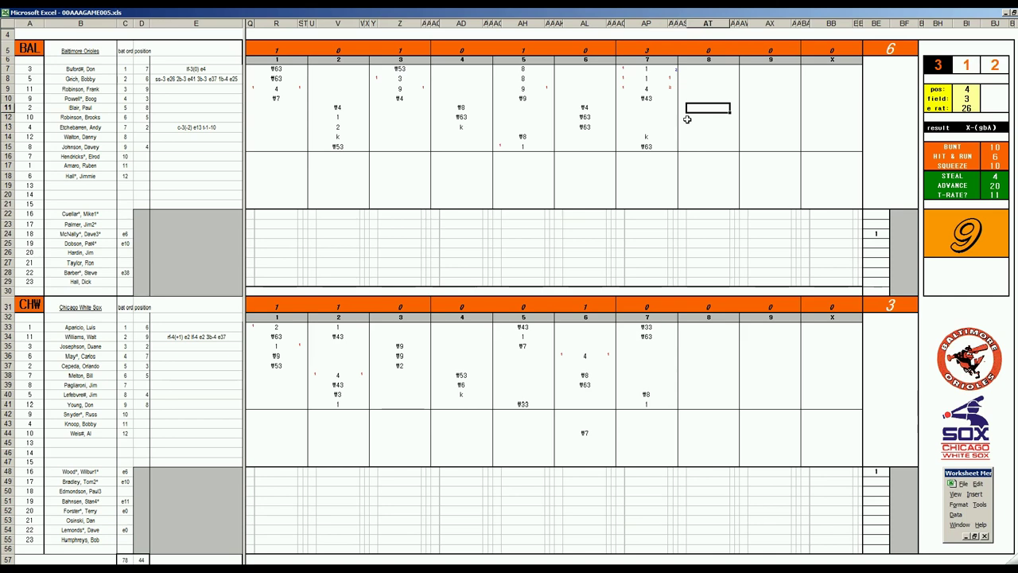
click(688, 119)
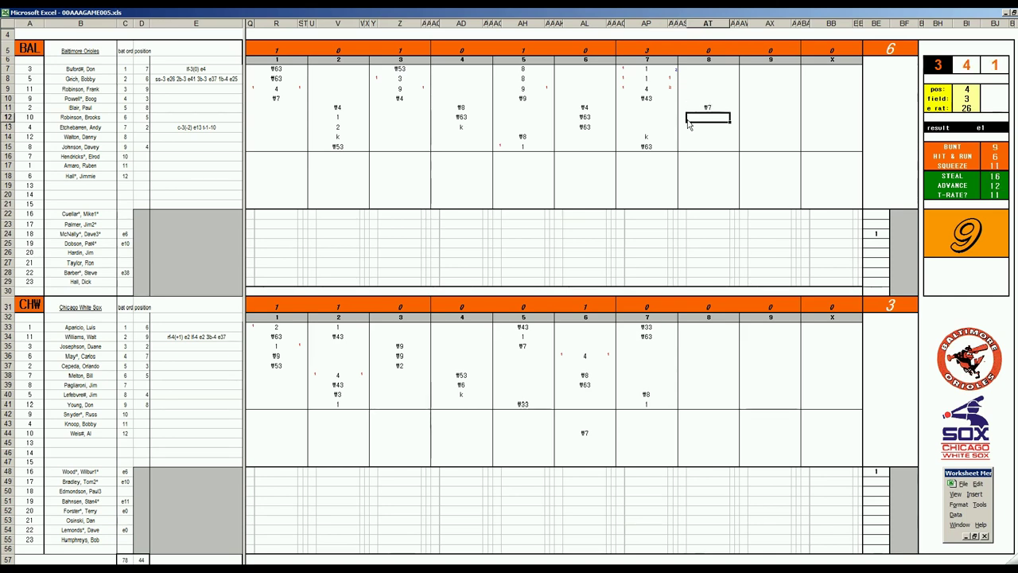
text(8)
key(Return)
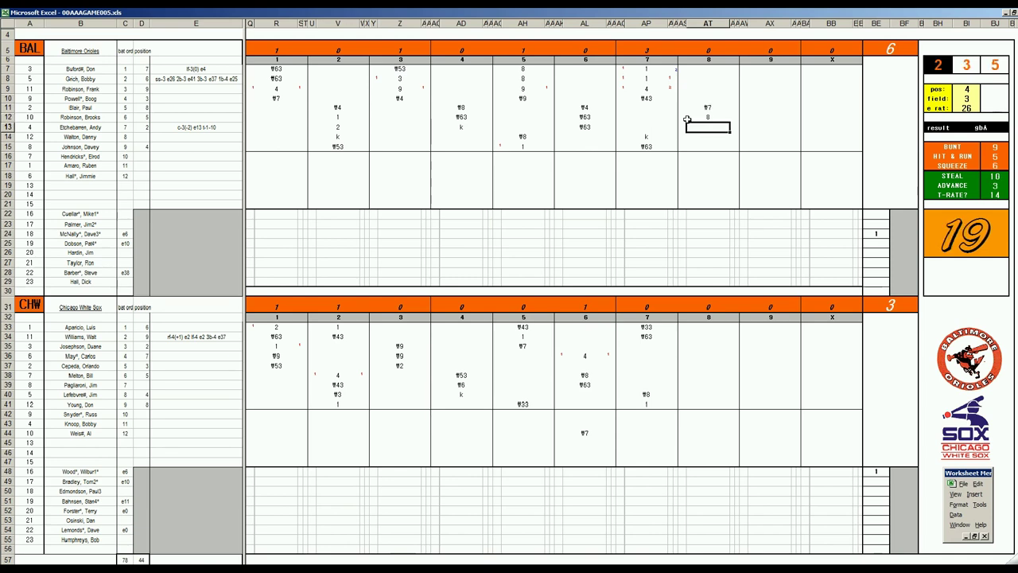
text(k)
key(Return)
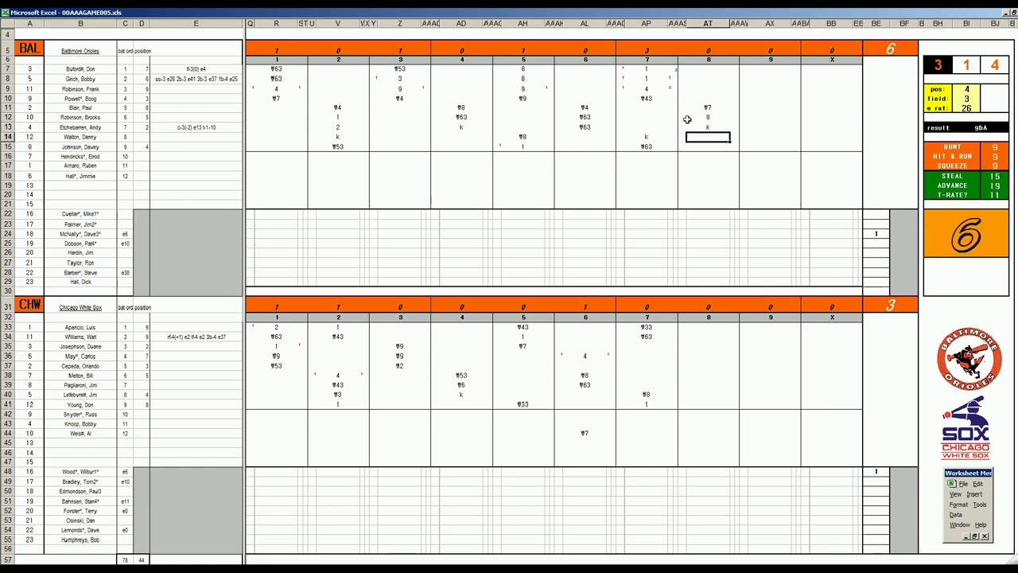
text(8)
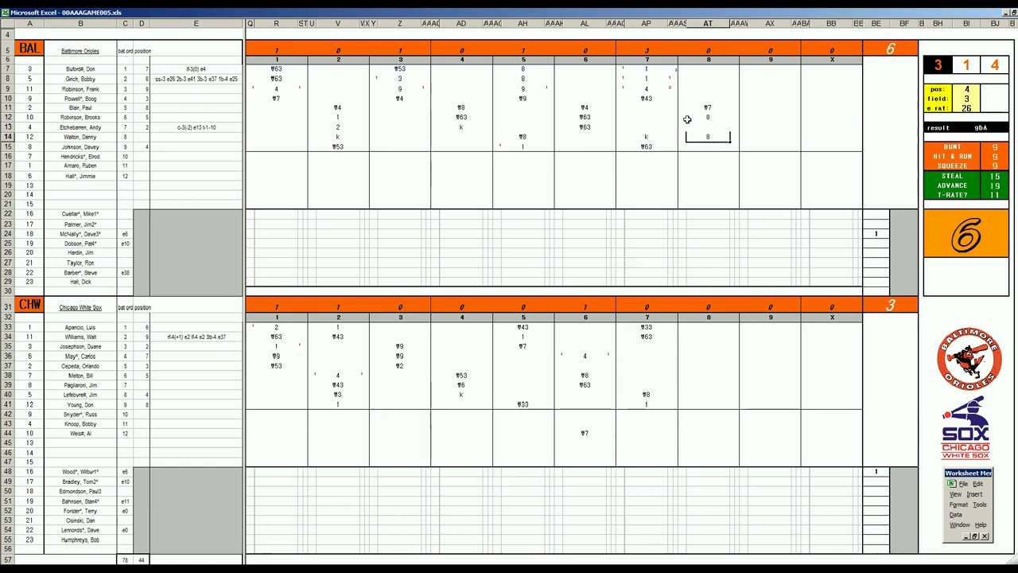
key(Return)
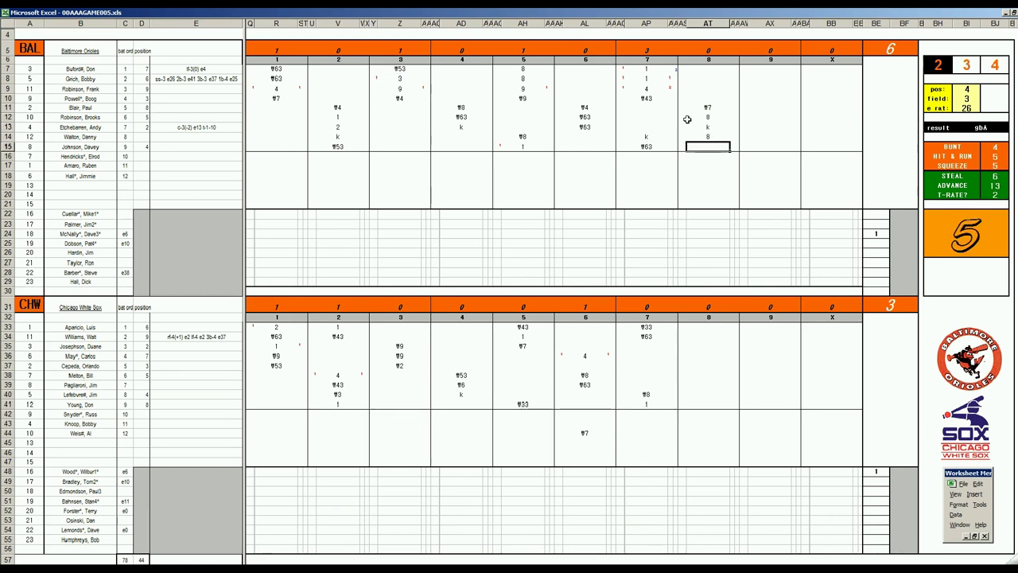
text(g53)
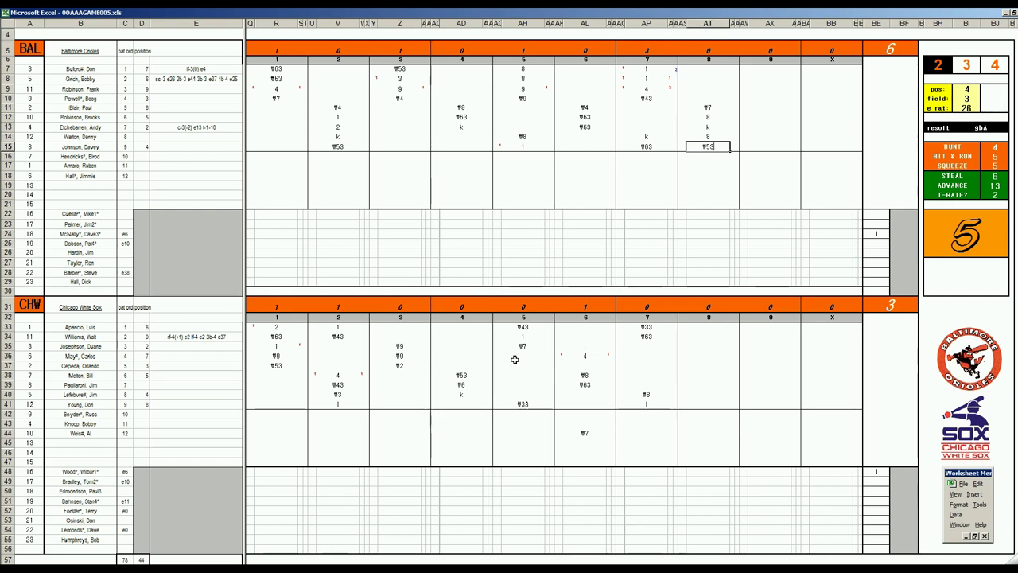
click(703, 342)
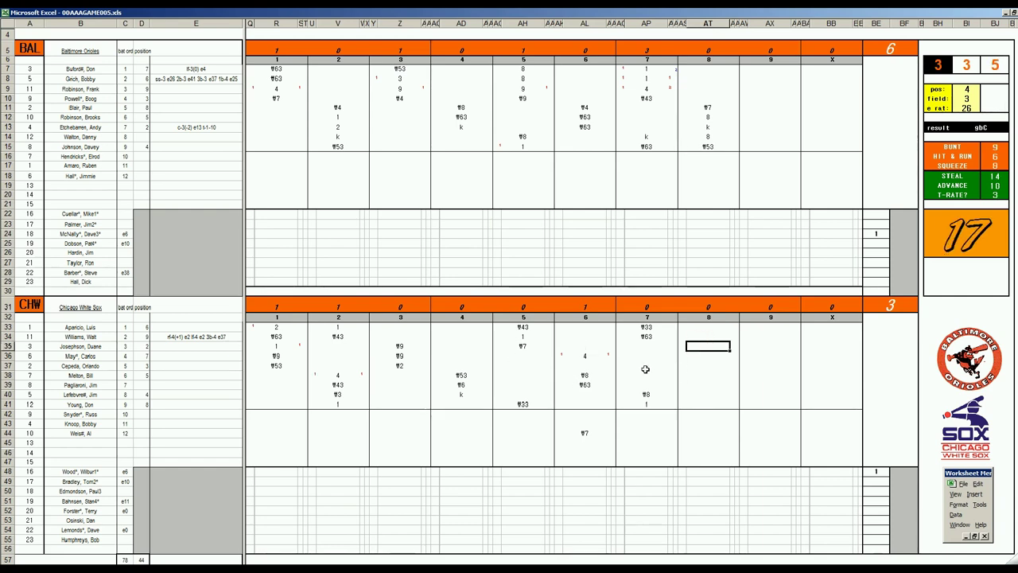
Enter f63 and 2 in Chicago's eighth-inning rows 35–36, plus a 1 in AT44
text(f63)
key(Return)
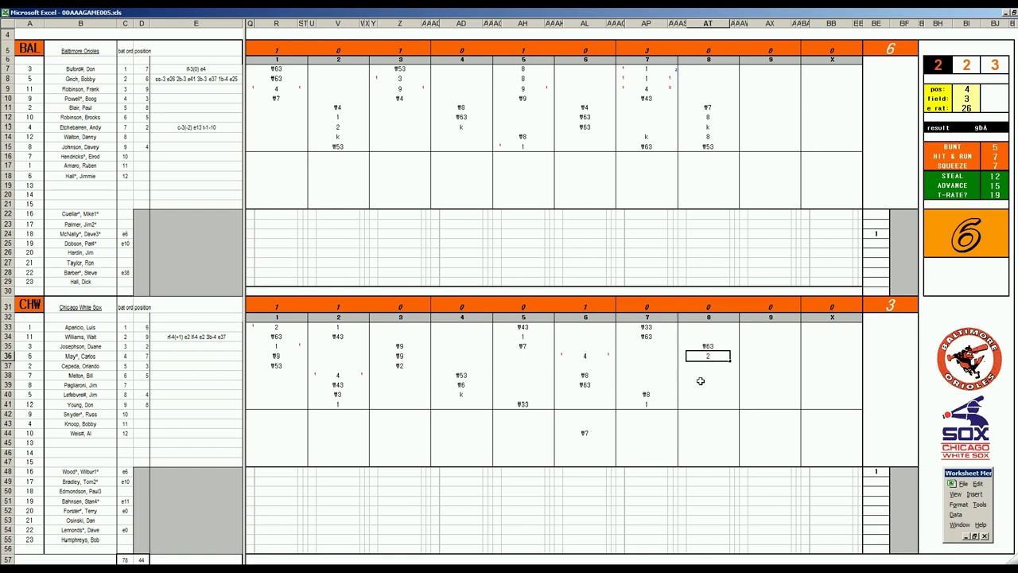
click(706, 436)
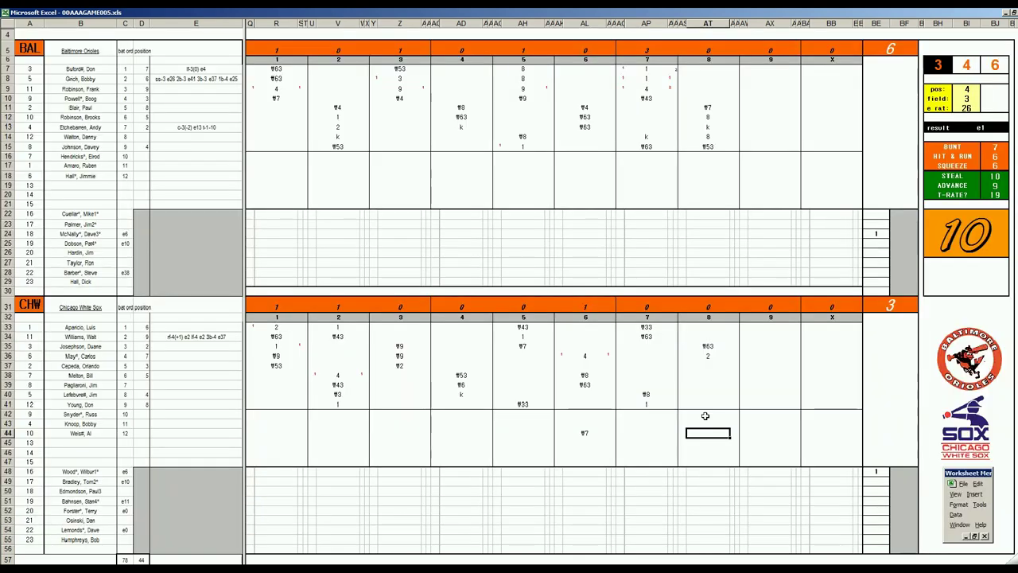
text(1)
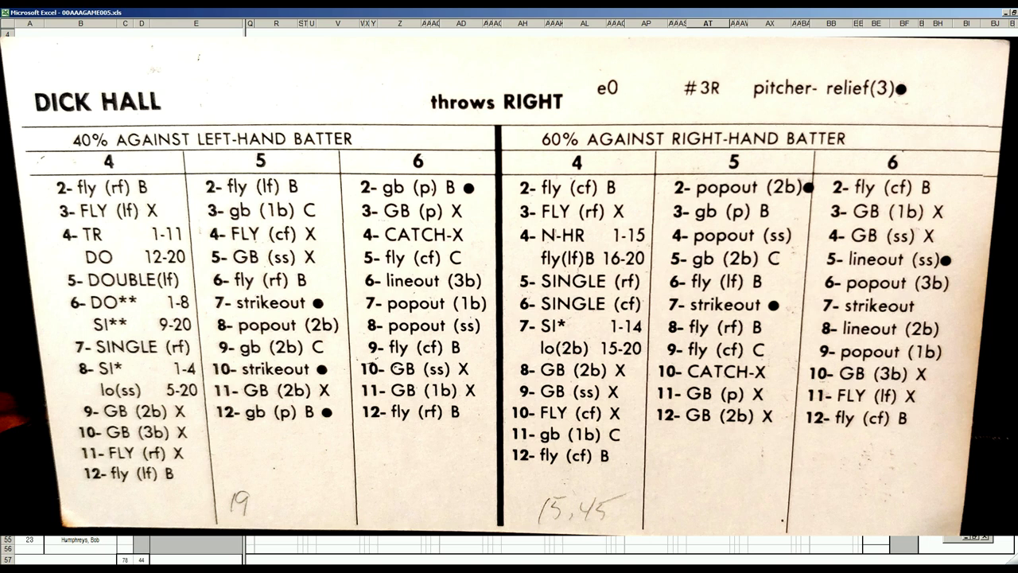
Credit Baltimore's starter with 7 1/3 innings, give the reliever an 8, and start the AT29 note
click(905, 540)
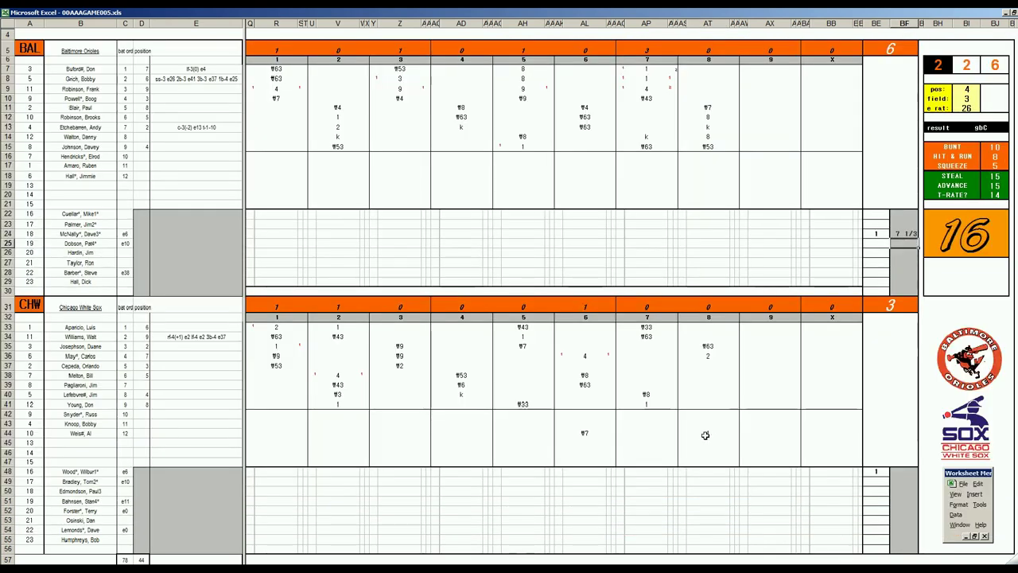
click(875, 281)
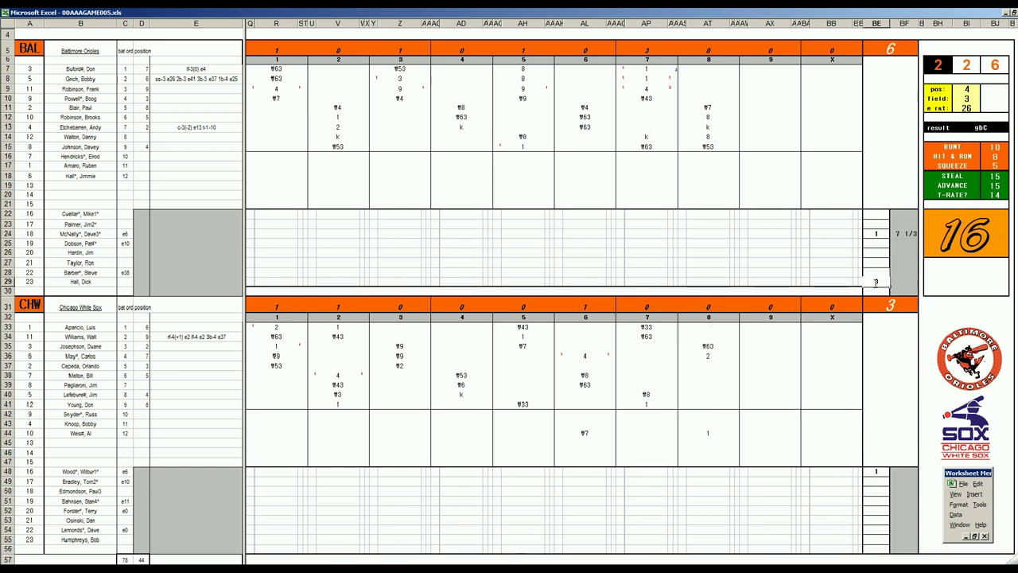
key(Left)
key(Left)
key(Left)
key(Left)
key(Left)
text(ba)
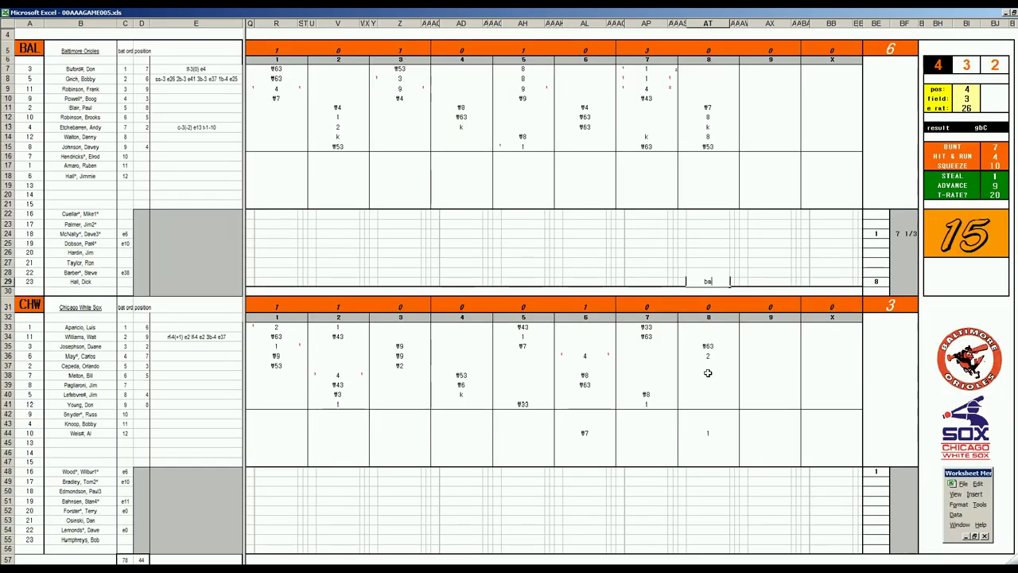
Enter 8, 9 and #43 in Chicago's eighth rows 38–40, scoring one run for 4 total
click(708, 373)
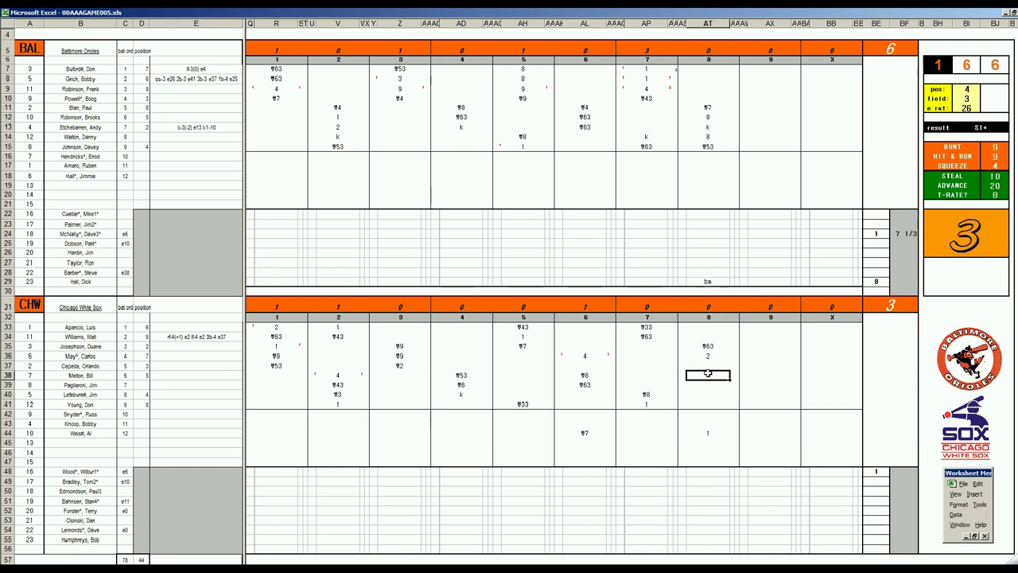
text(#)
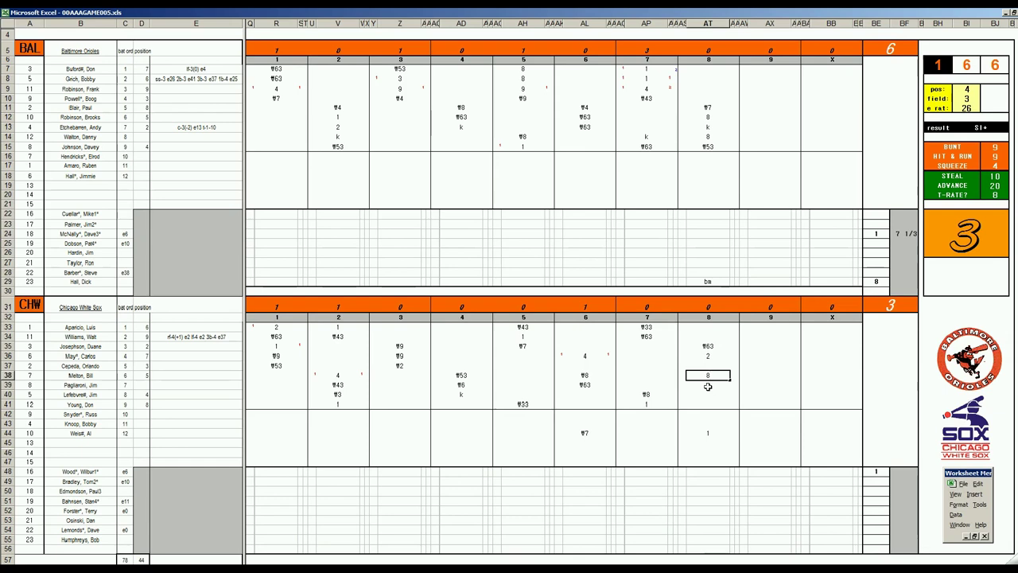
key(Return)
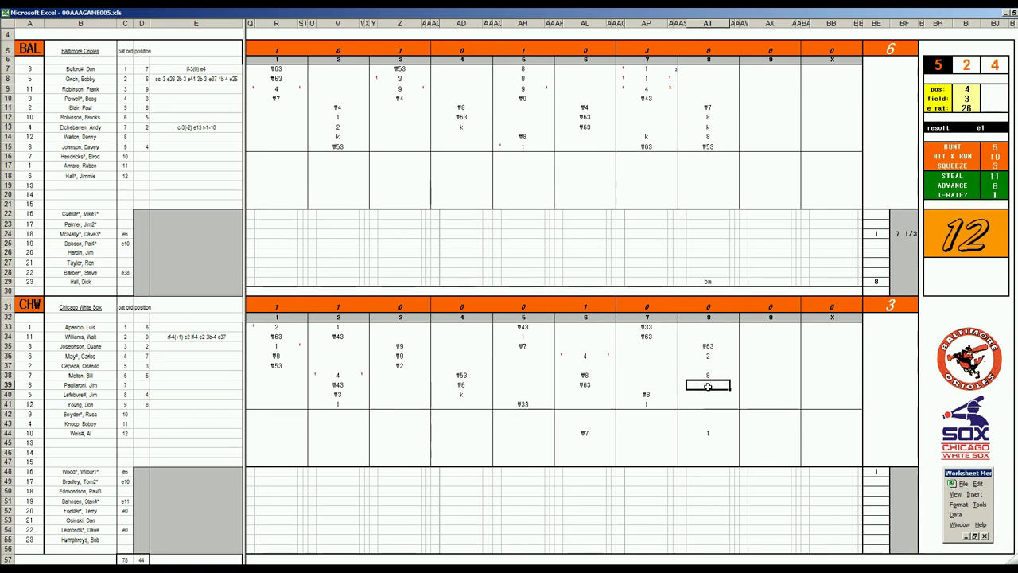
key(F9)
key(F9)
key(Up)
key(Up)
key(Up)
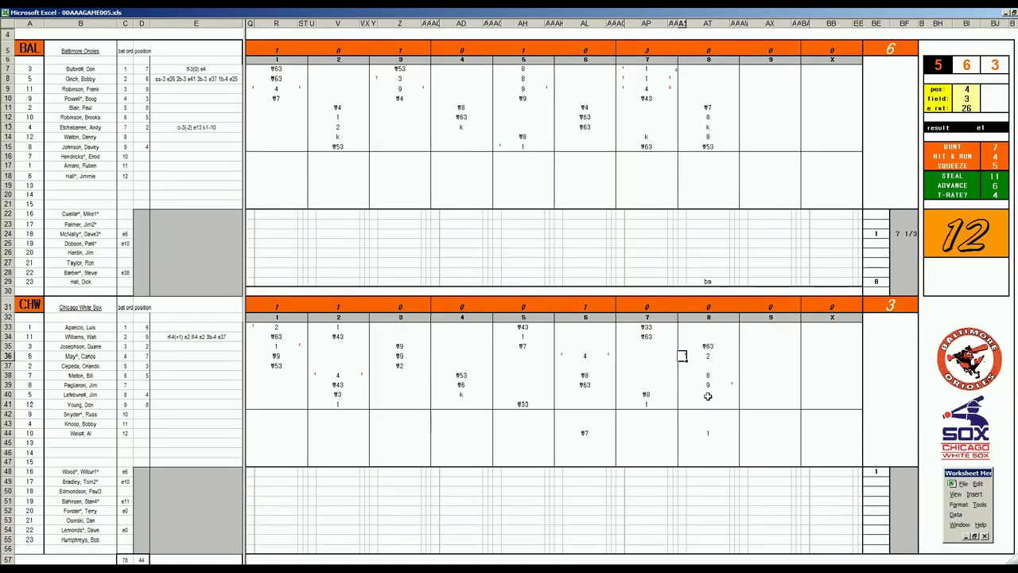
click(708, 395)
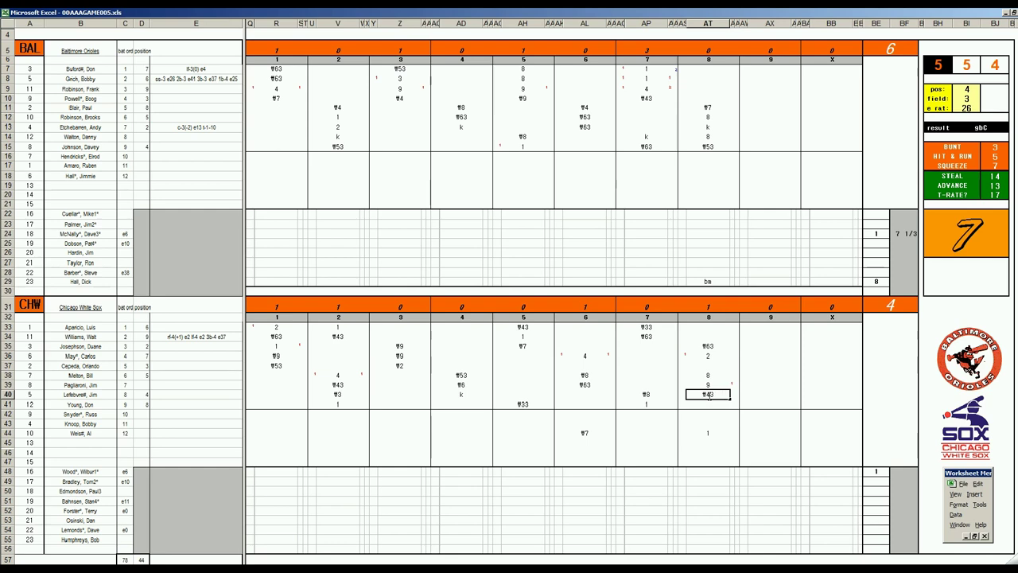
Enter 1 in rows 7 and 8 of Baltimore's ninth inning
click(771, 68)
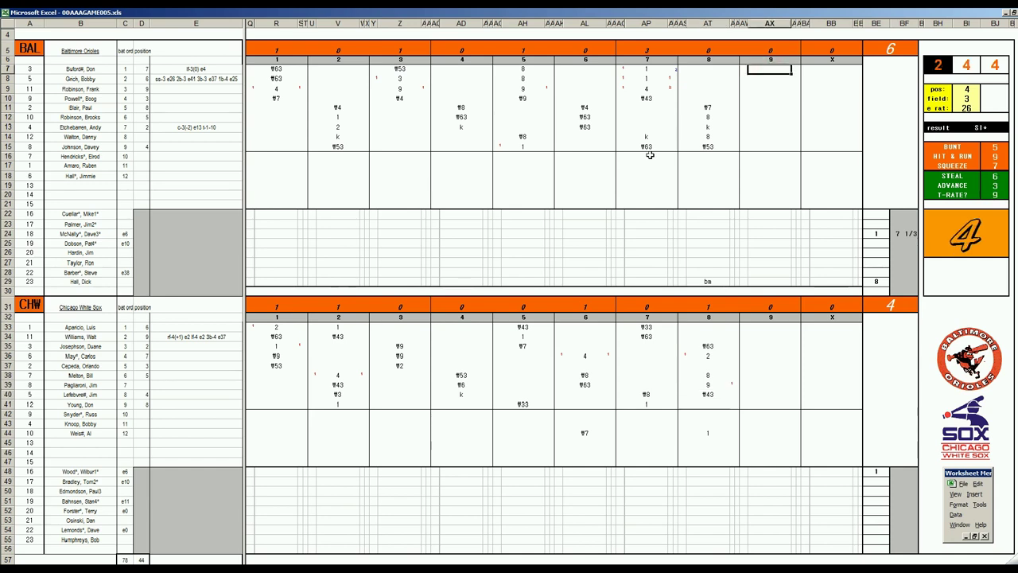
text(1)
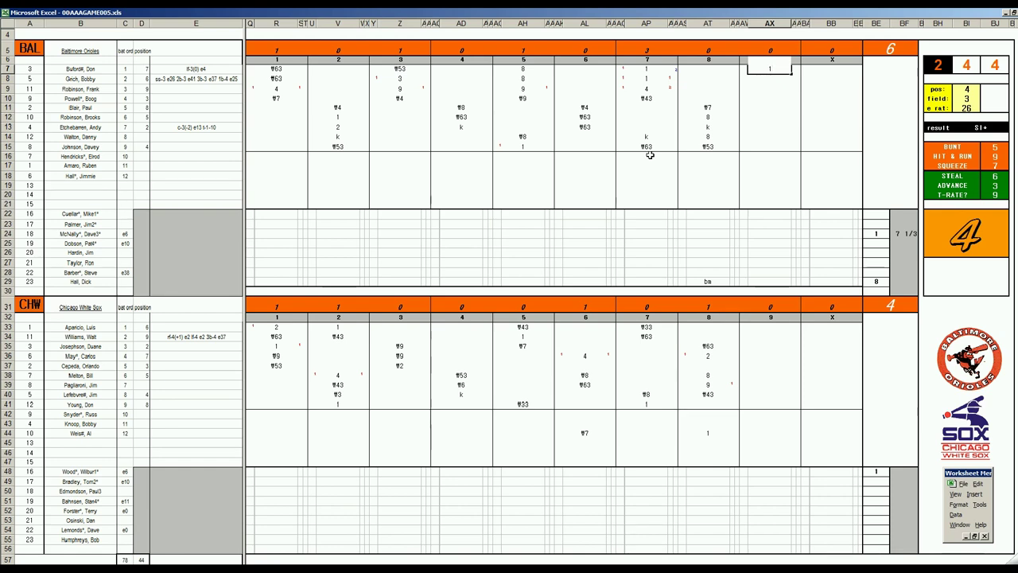
key(Return)
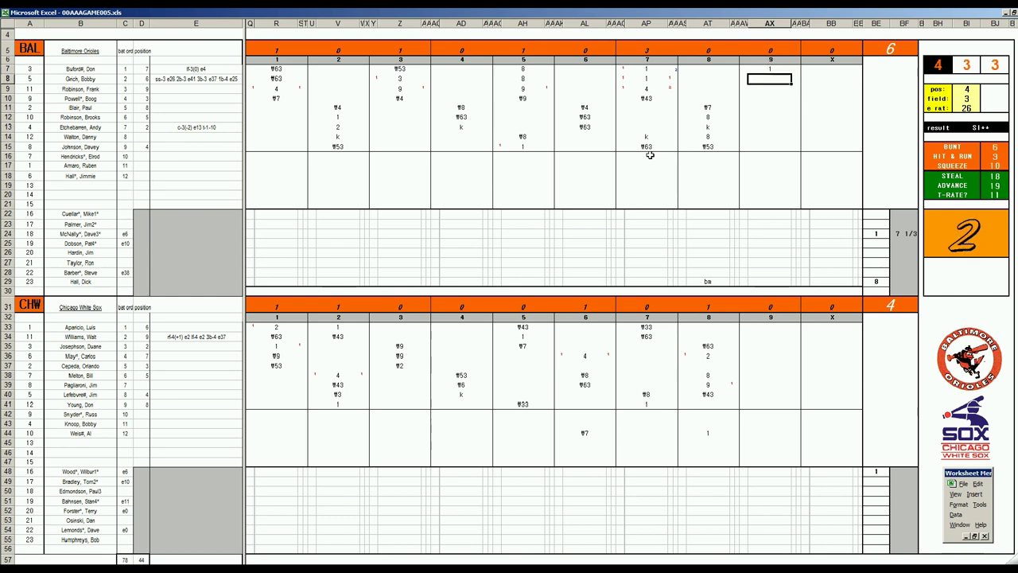
text(1)
key(Return)
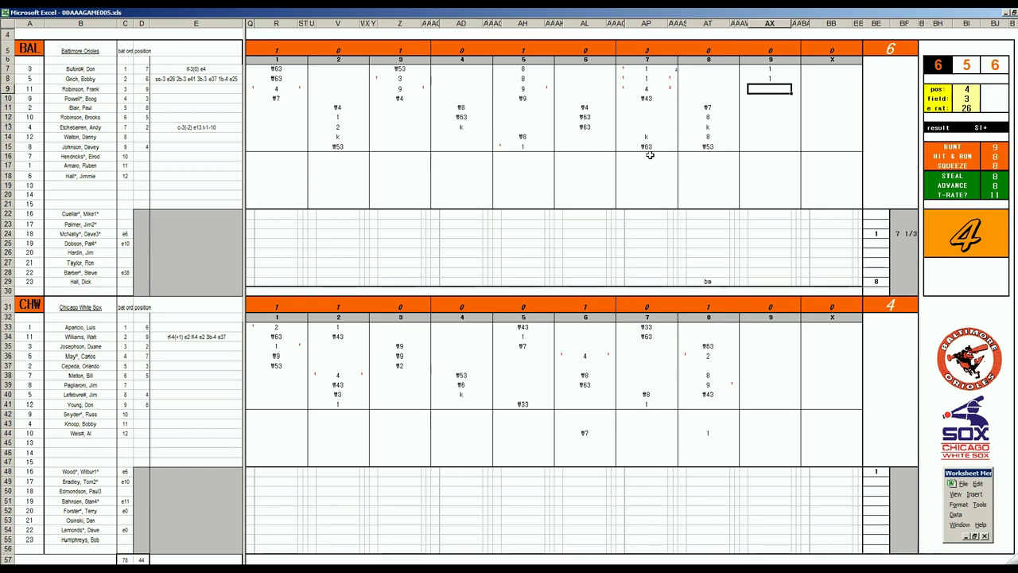
Re-roll the dice panel and enter e4 in Baltimore's ninth-inning cell AX9
key(F9)
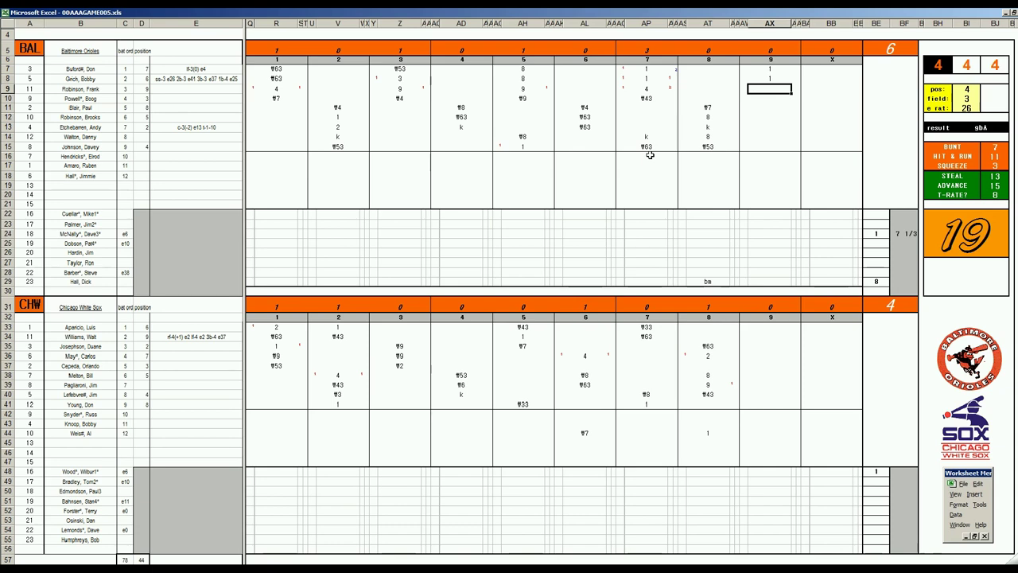
key(ctrl+Right)
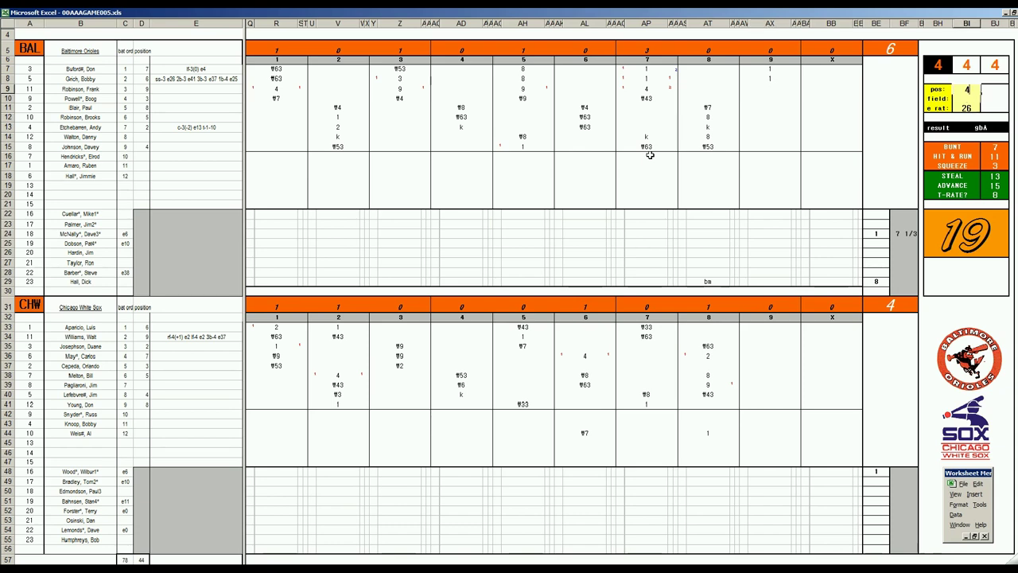
key(F9)
key(Down)
key(Down)
key(Down)
key(F9)
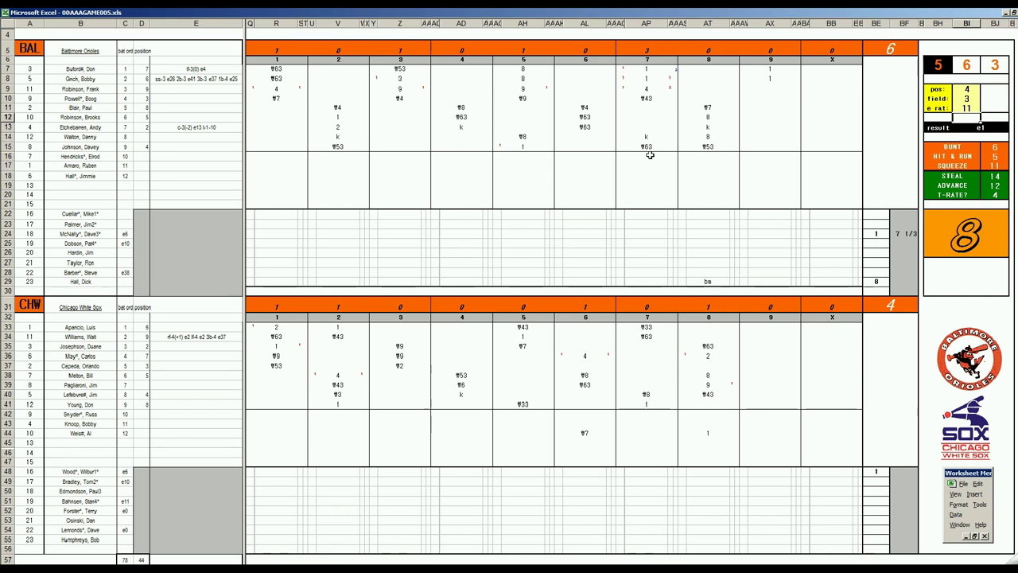
click(778, 87)
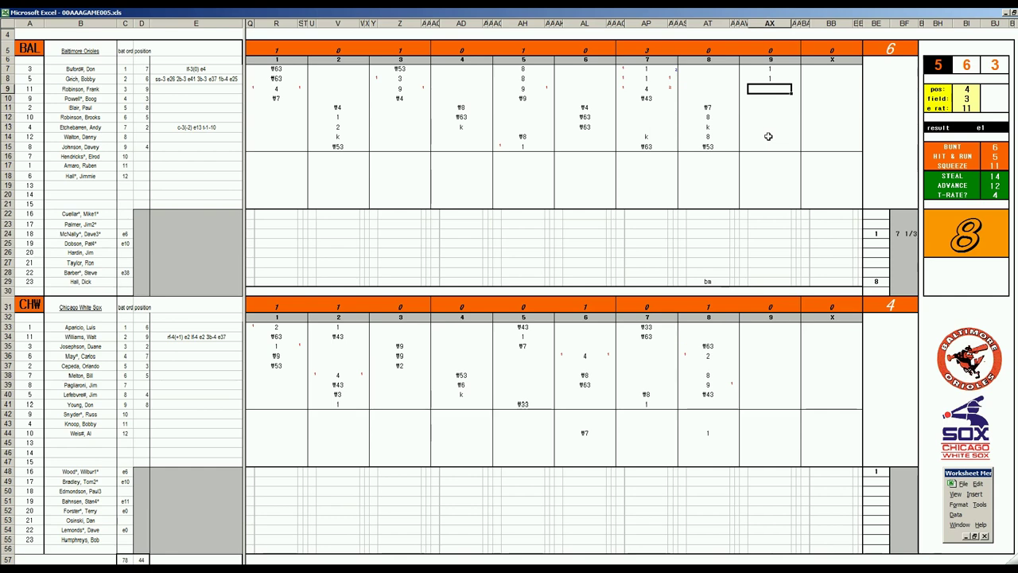
text(e4)
key(Return)
key(Left)
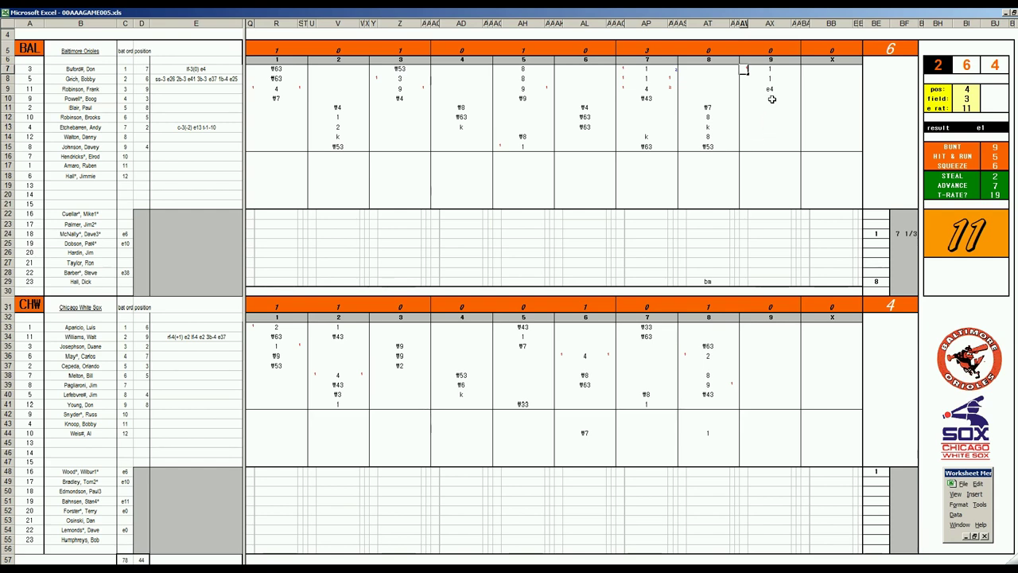
Enter k in AX10 and set the dice panel to pos 9, field 4
click(772, 99)
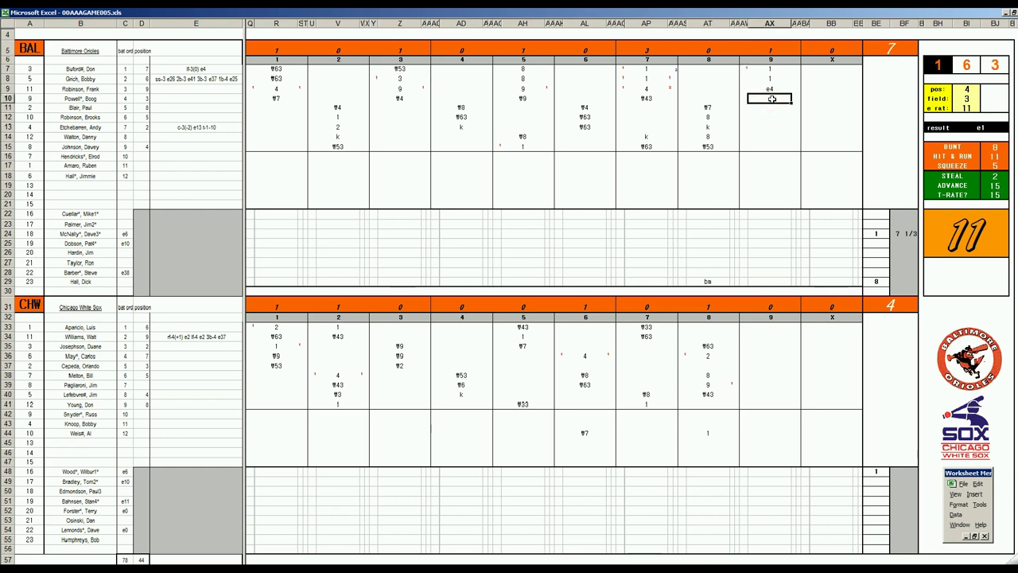
text(k)
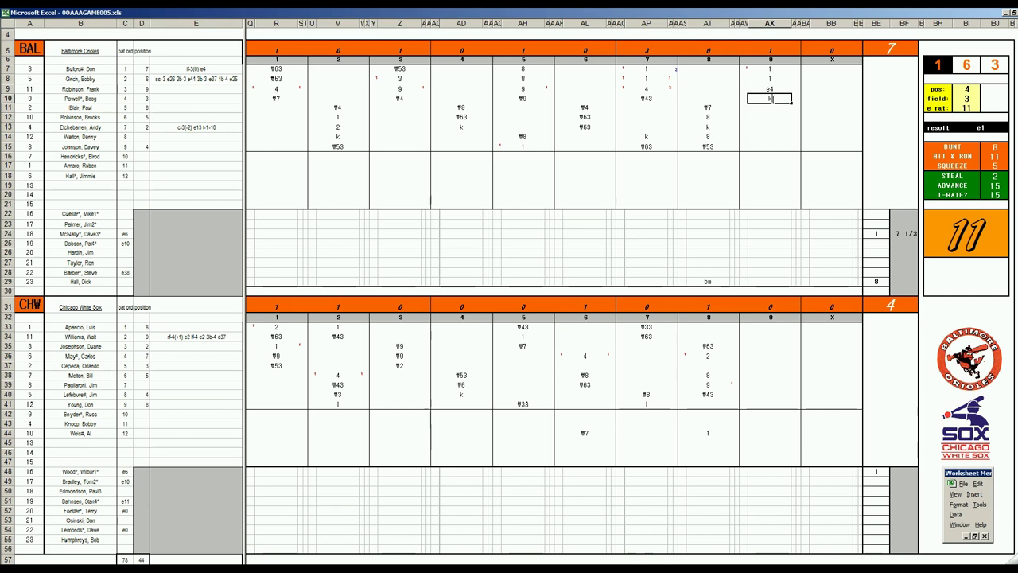
key(Return)
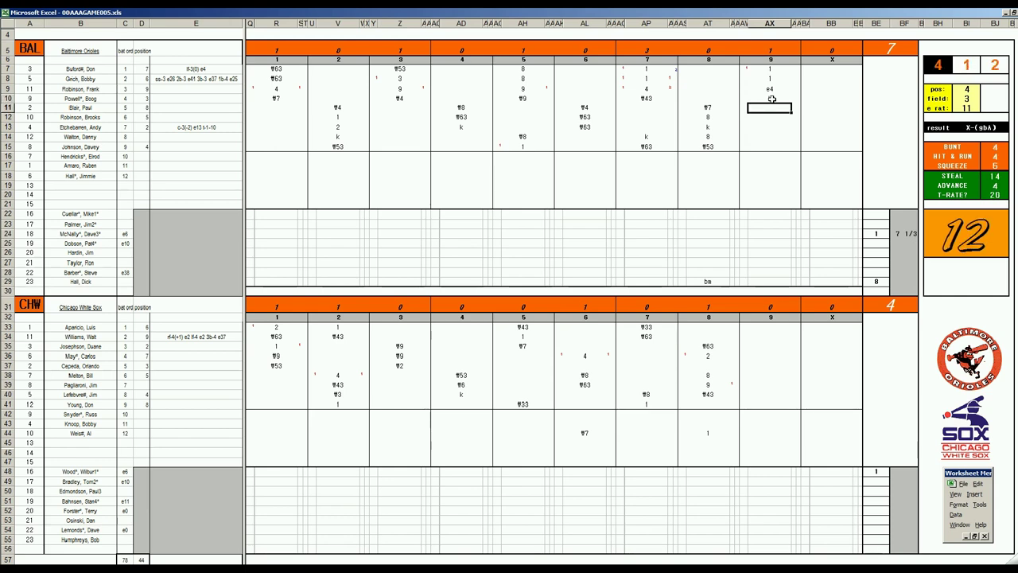
key(Tab)
text(9)
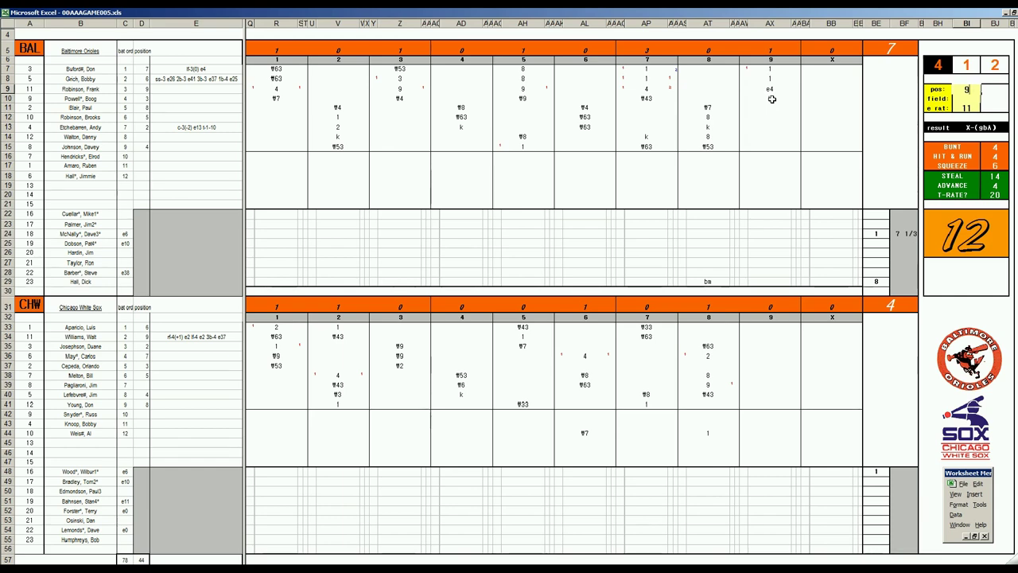
key(Return)
text(4)
key(Return)
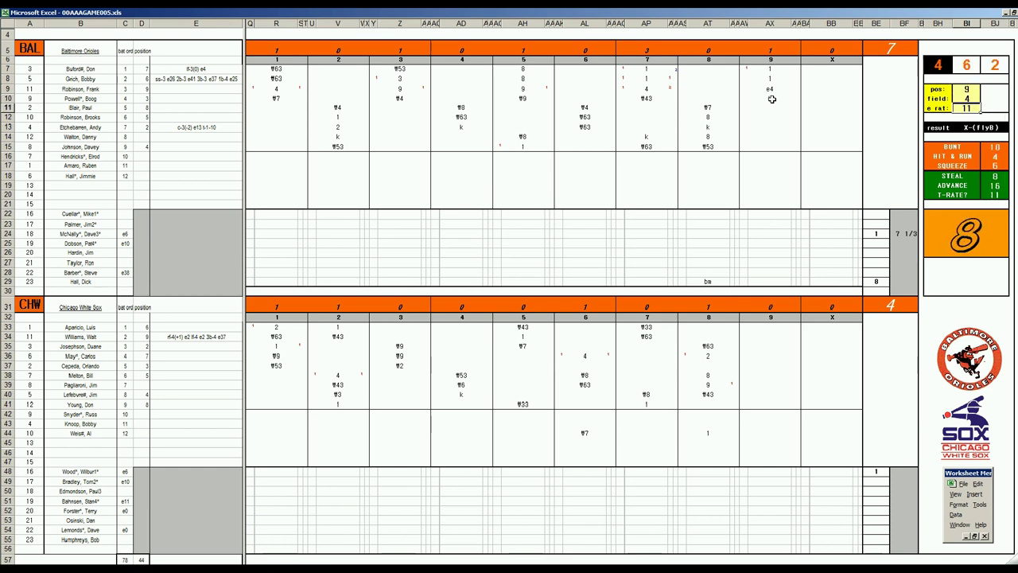
Enter f9 in AX11, set pos 6, field 2, e rat 21, and start ¶63 in AX12
click(768, 107)
text(f)
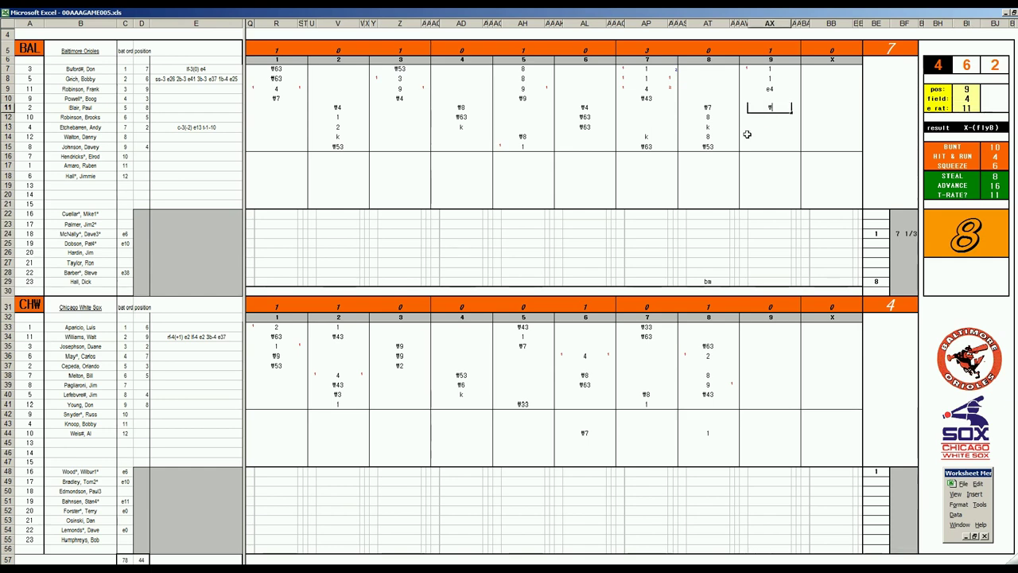
text(9)
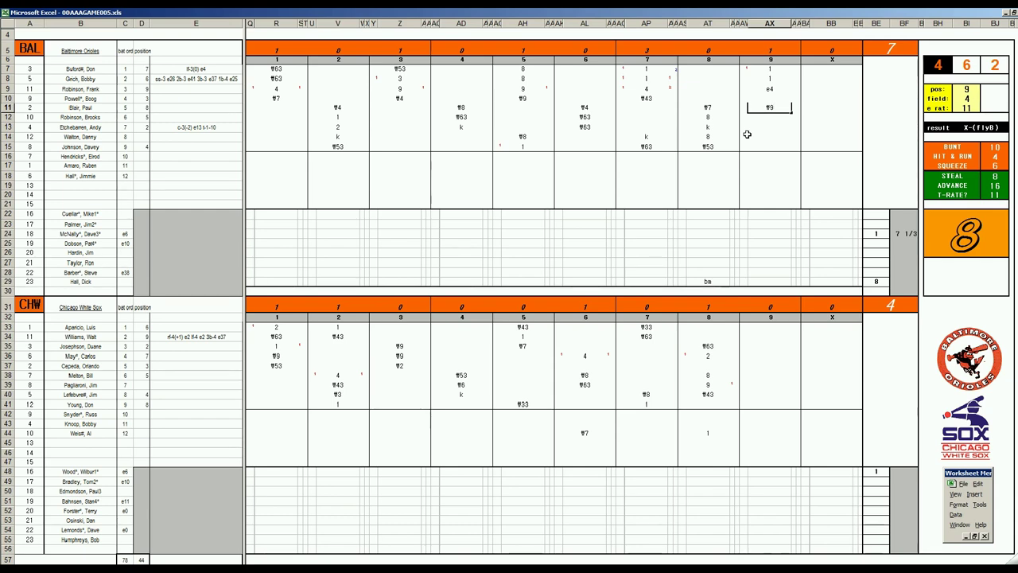
key(Return)
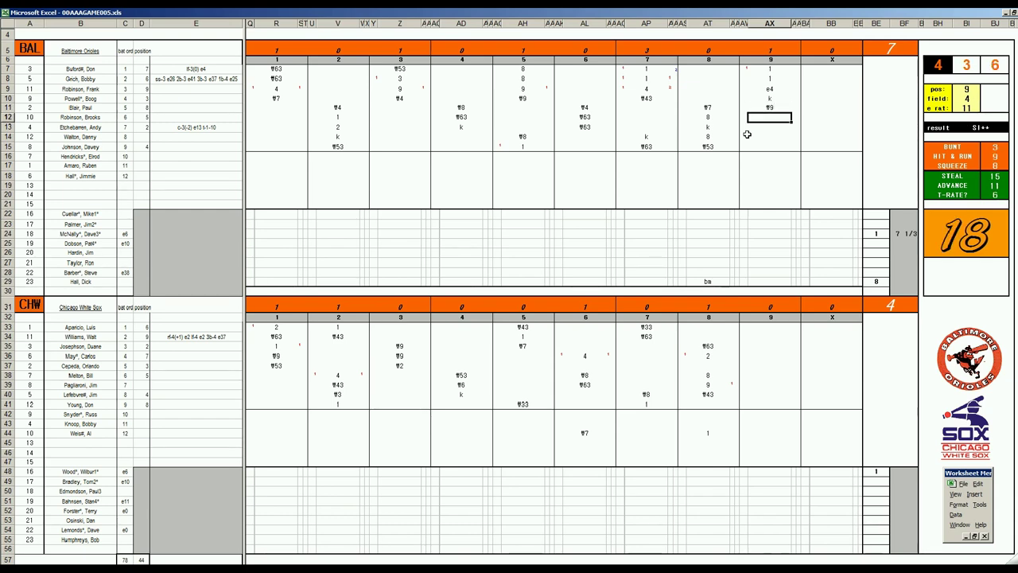
key(ctrl+Home)
text(6)
key(Return)
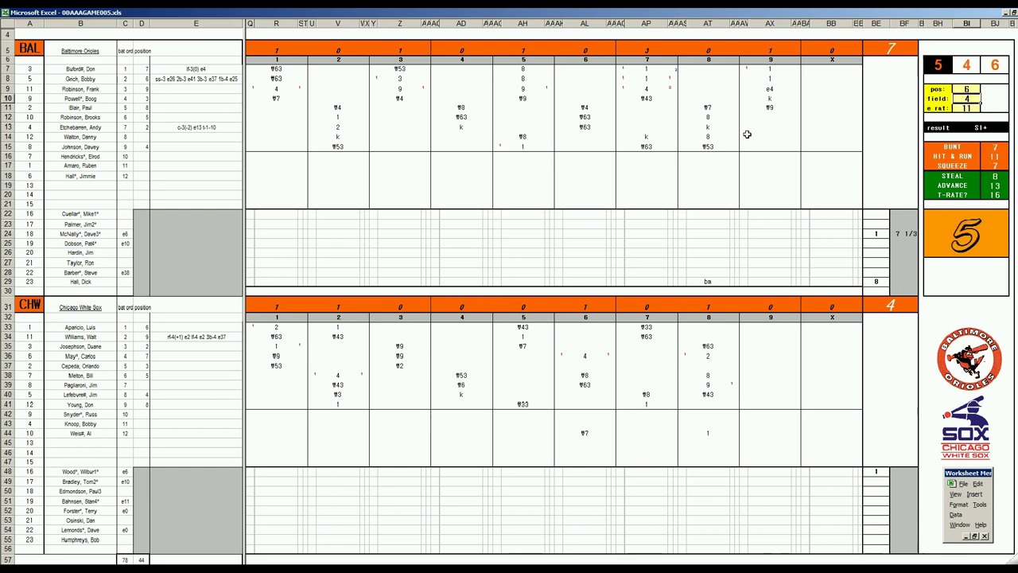
text(2)
key(Return)
text(21)
key(Return)
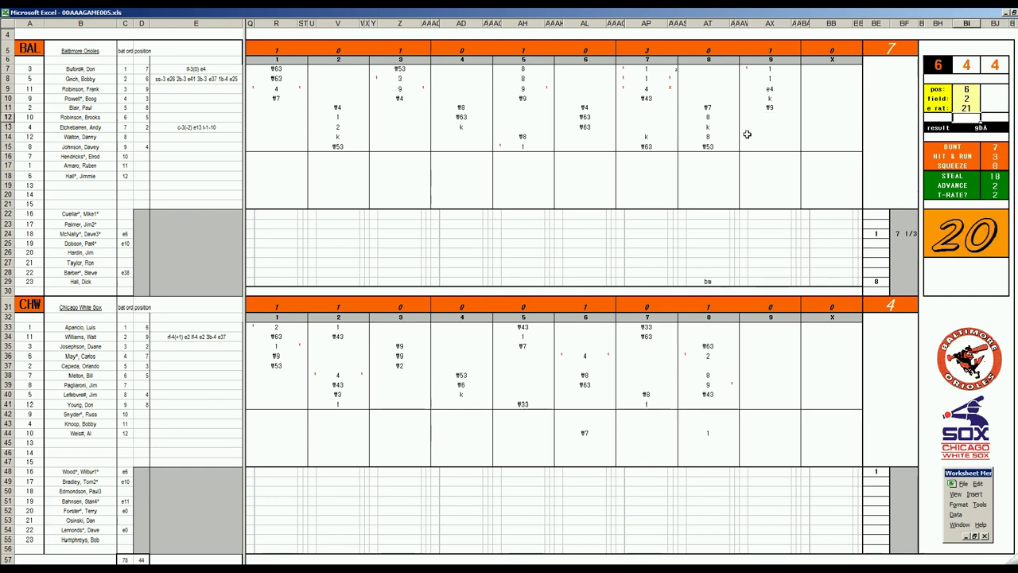
click(771, 116)
text(¶63)
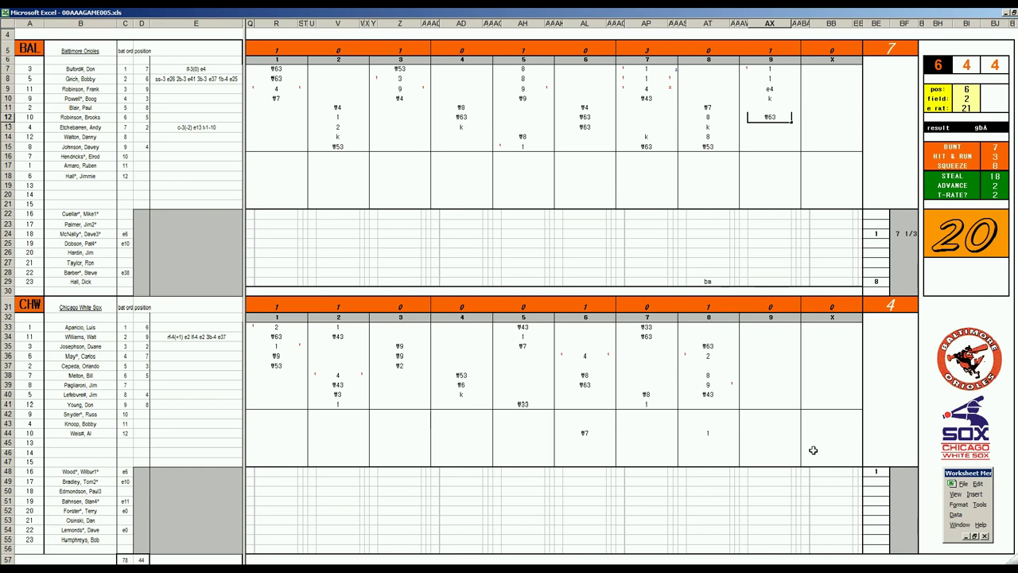
Commit 63 in AX12, enter 9 in White Sox pitcher cell BF48, and 1 in AX41
click(902, 471)
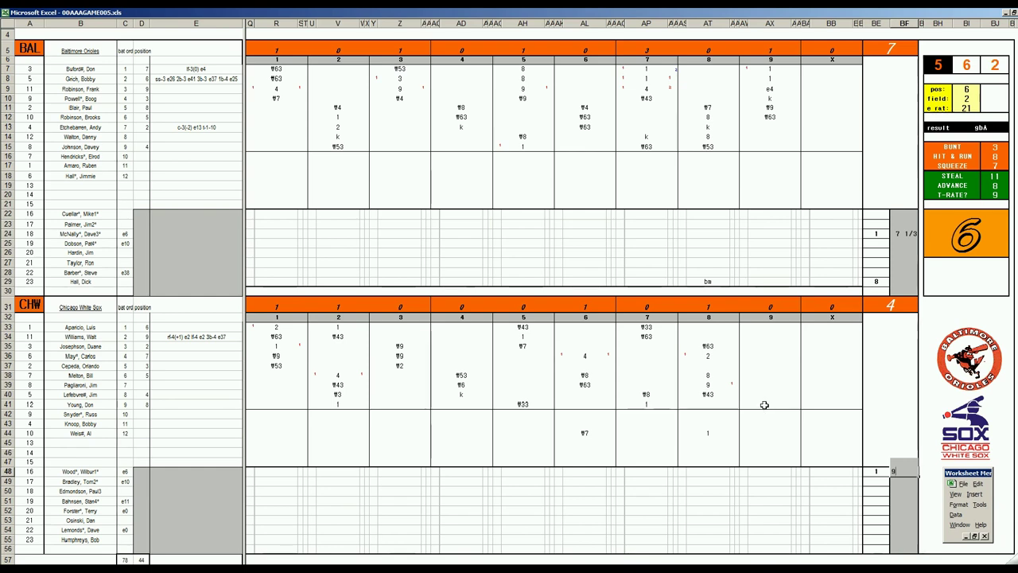
click(764, 405)
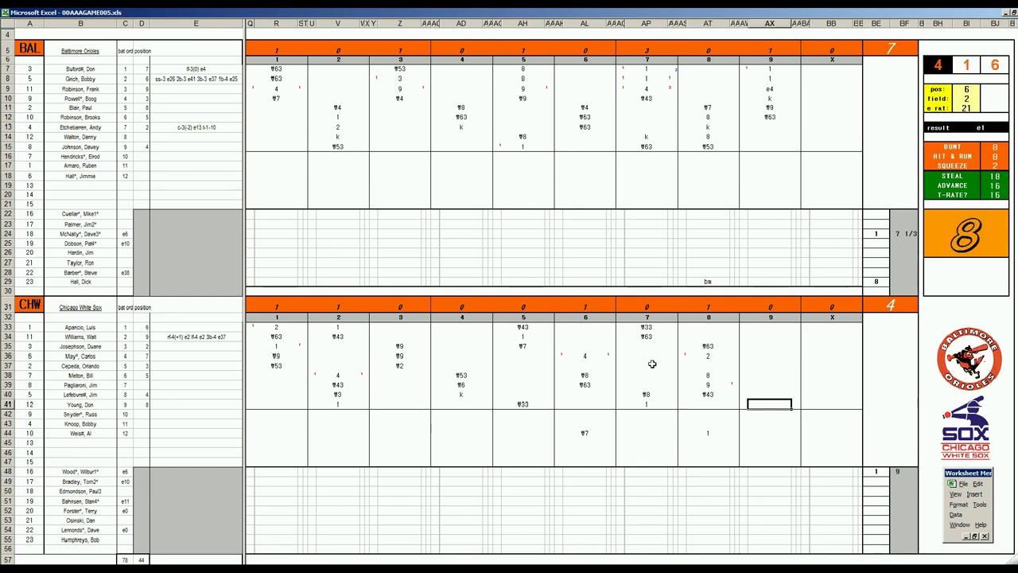
text(1)
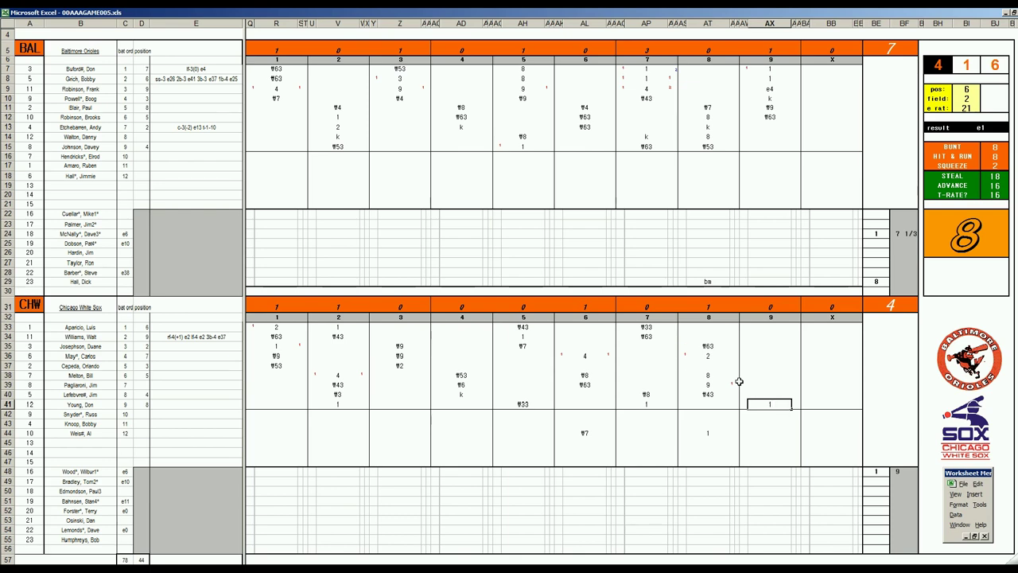
text(1)
Enter k in row 33 and 1 in row 34 of the White Sox 9th-inning column AX
click(769, 327)
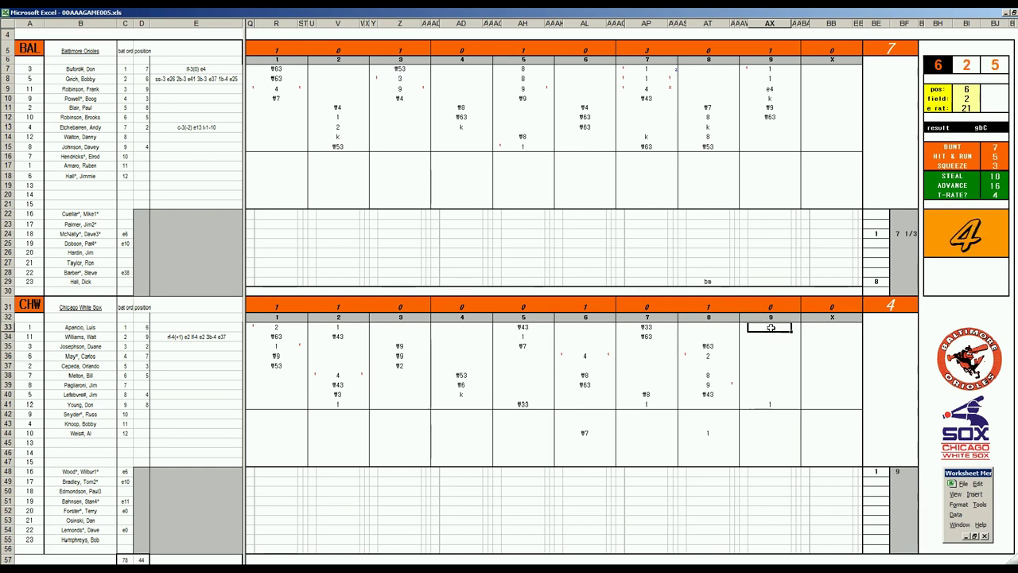
text(k)
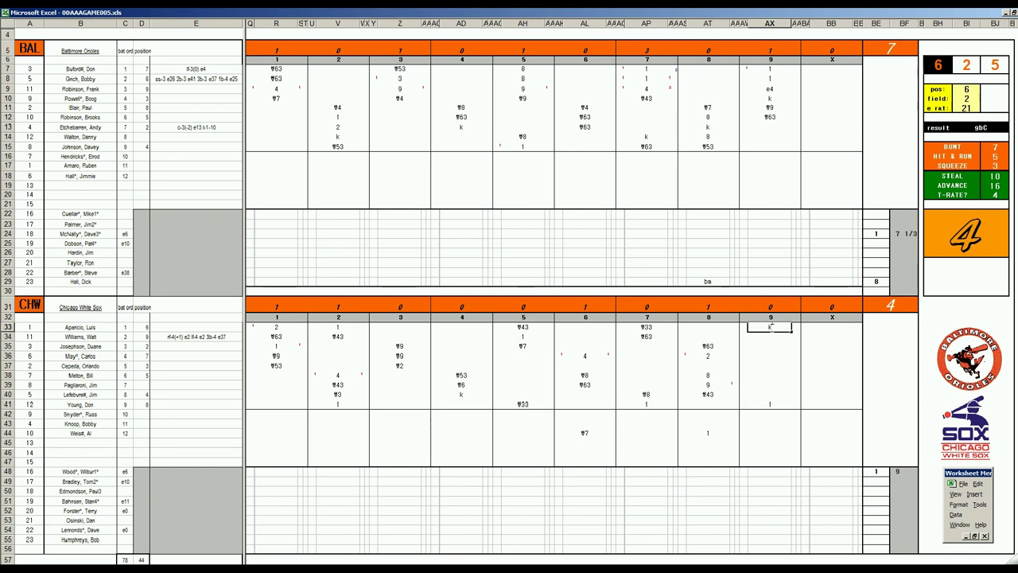
key(Return)
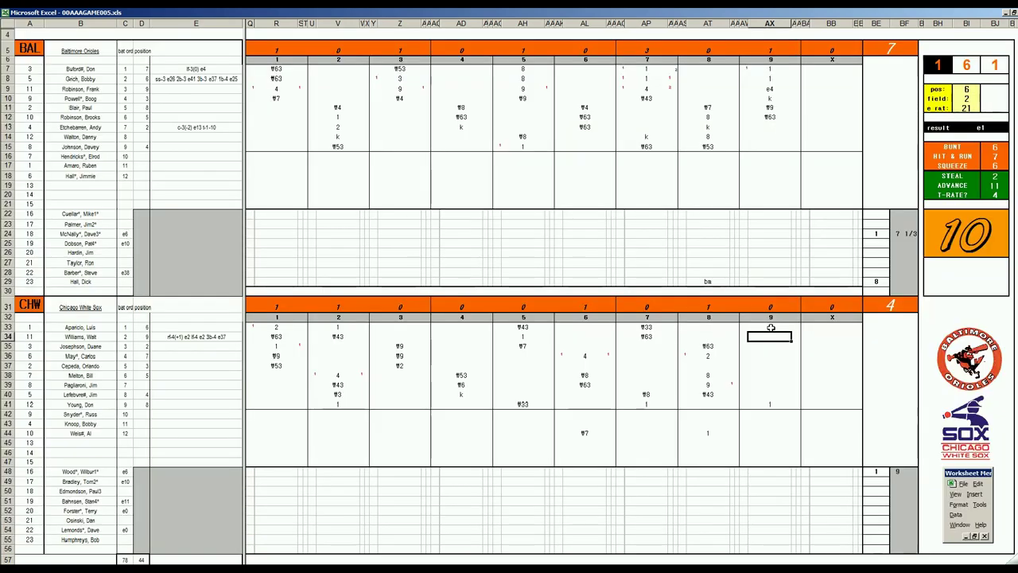
click(771, 328)
text(k)
key(Return)
text(1)
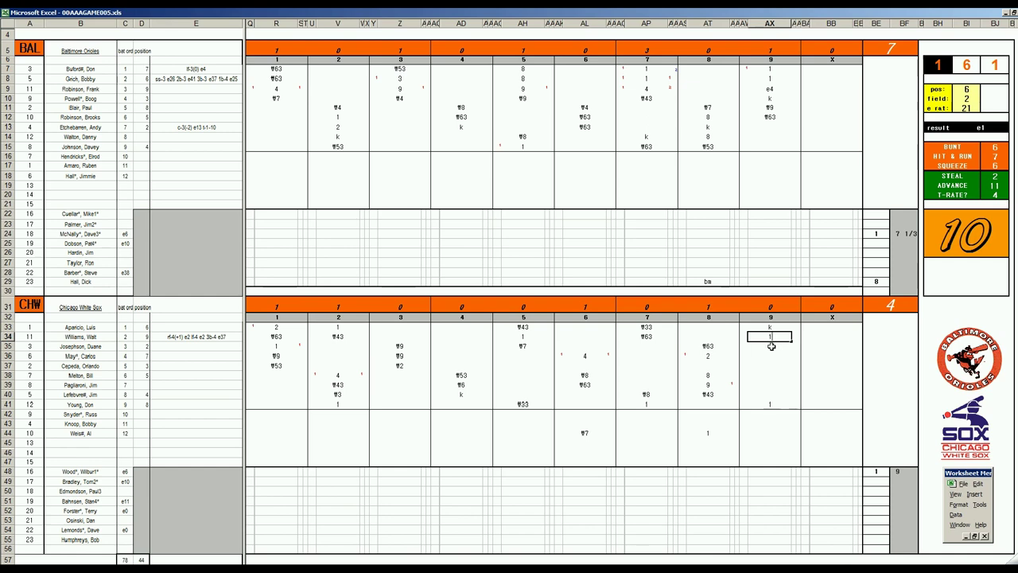
key(Return)
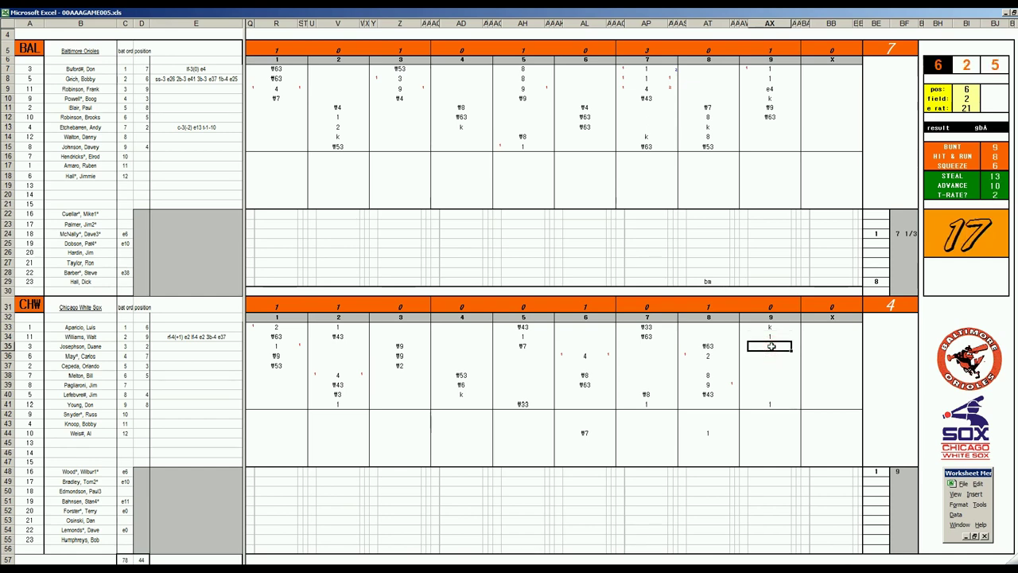
Enter k in row 35 and 2 in row 36 of column AX
text(k)
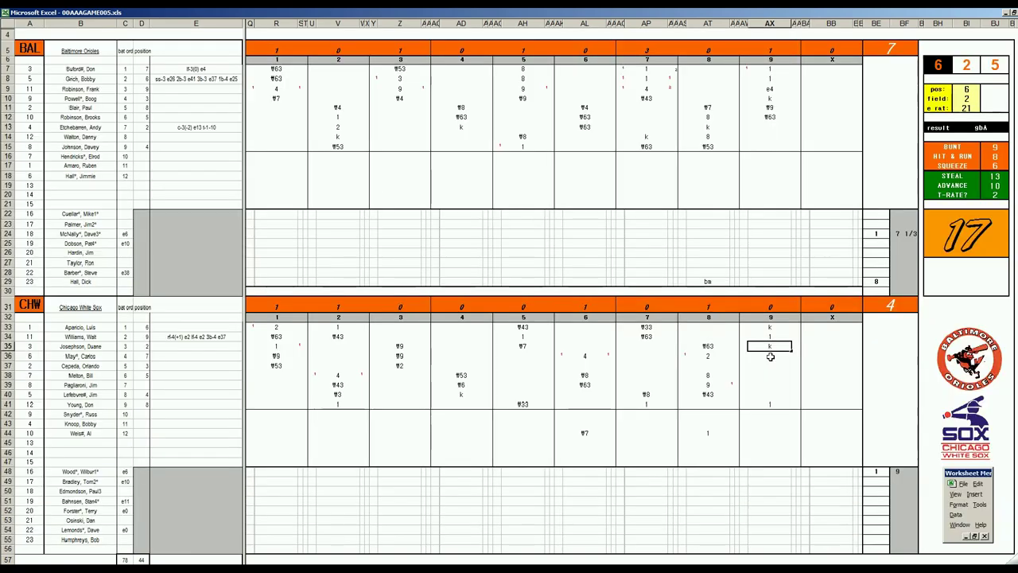
click(770, 357)
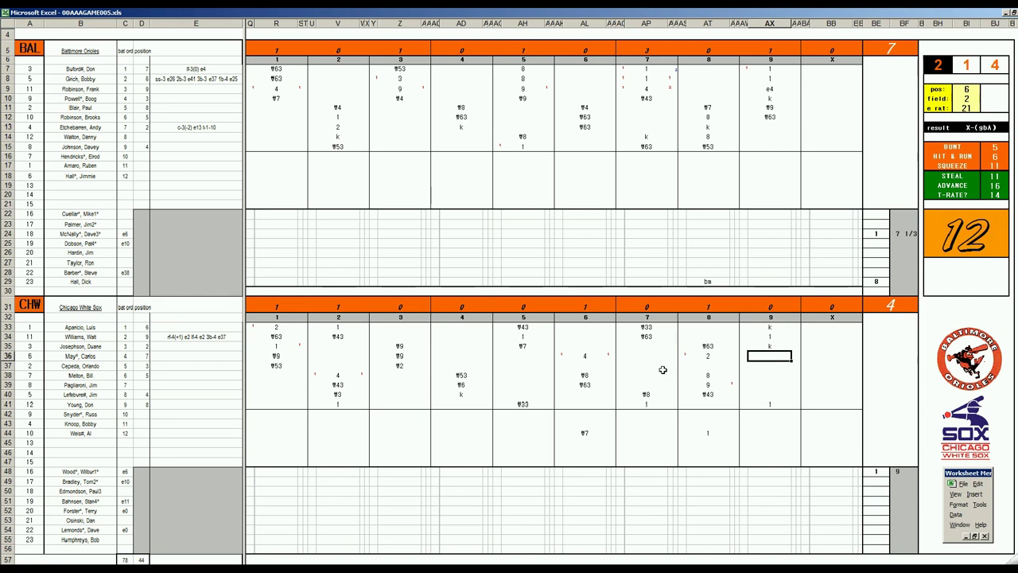
text(2)
key(Return)
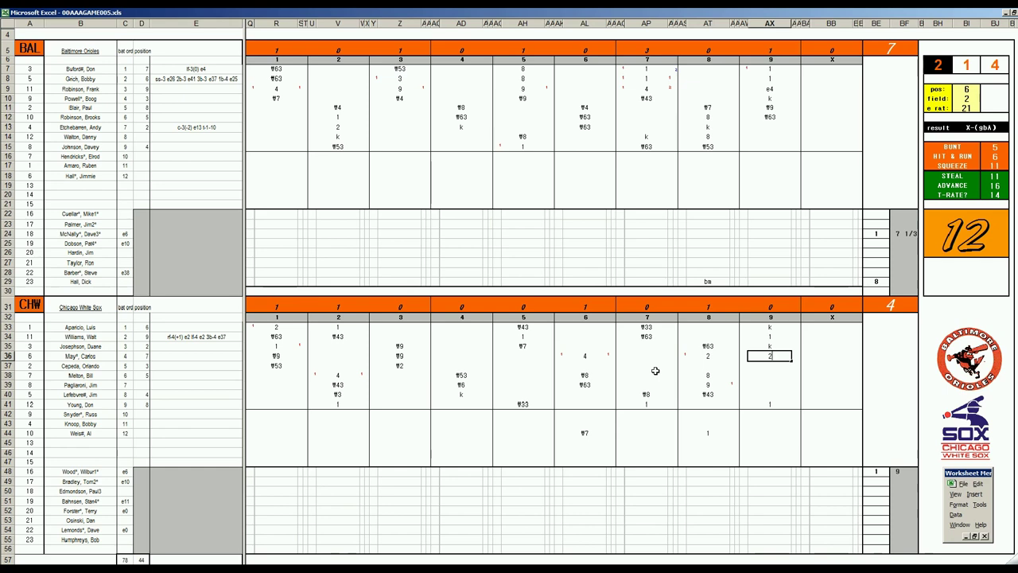
key(Right)
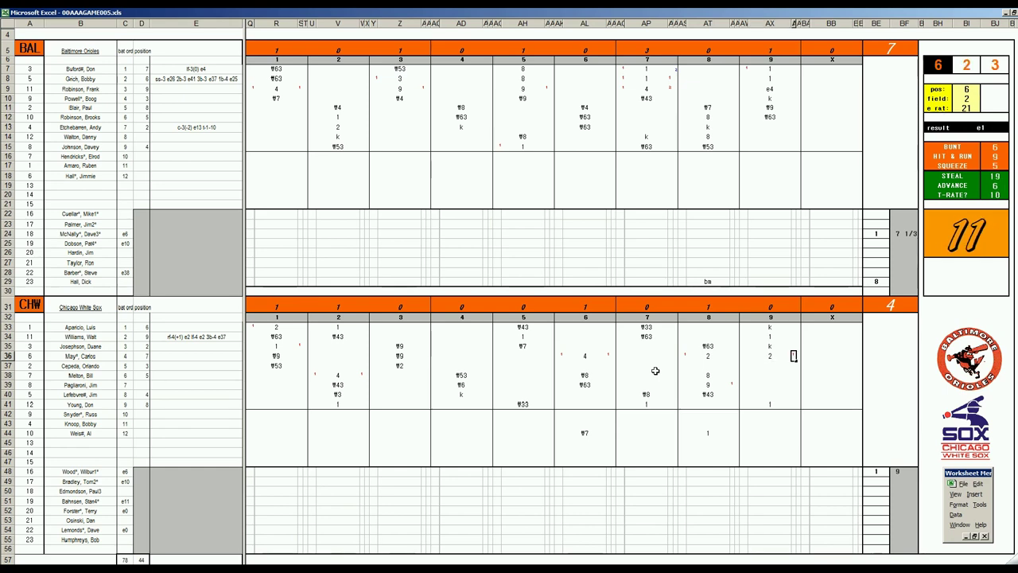
key(Left)
key(Left)
key(Down)
key(Down)
key(Down)
key(Down)
key(Down)
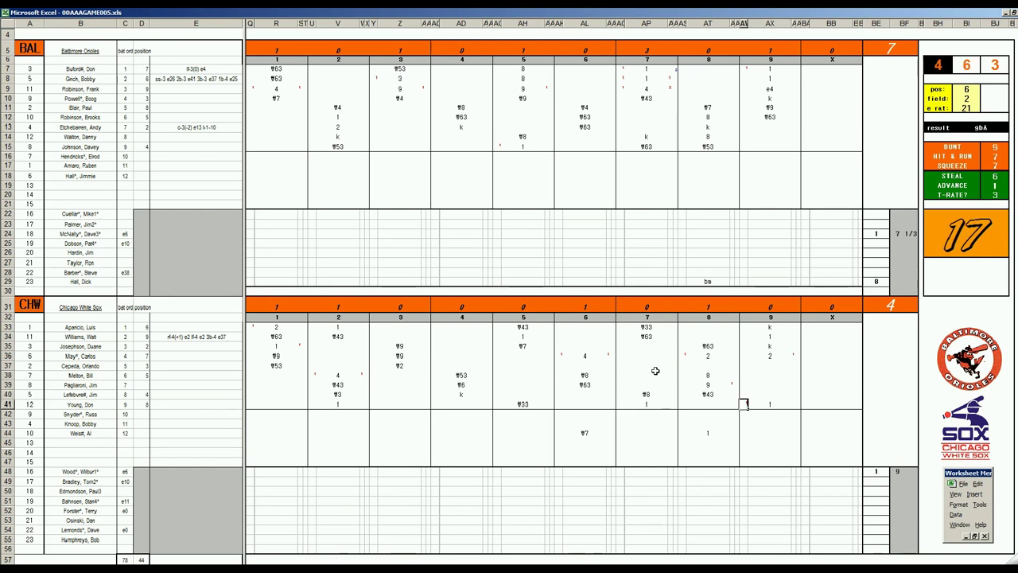
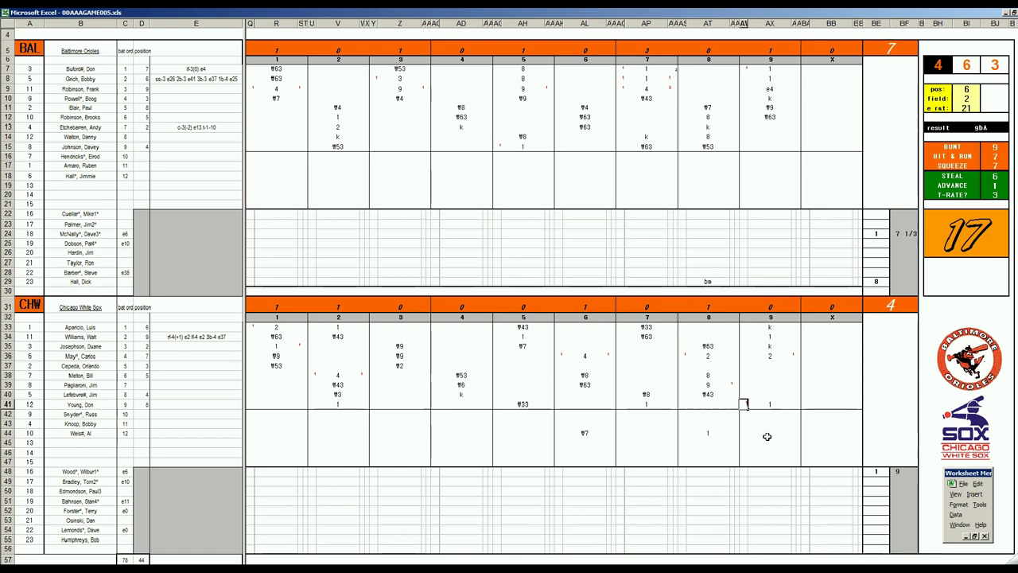
Score the last White Sox batter's ninth-inning at-bat in row 44 as a strikeout (k)
click(770, 433)
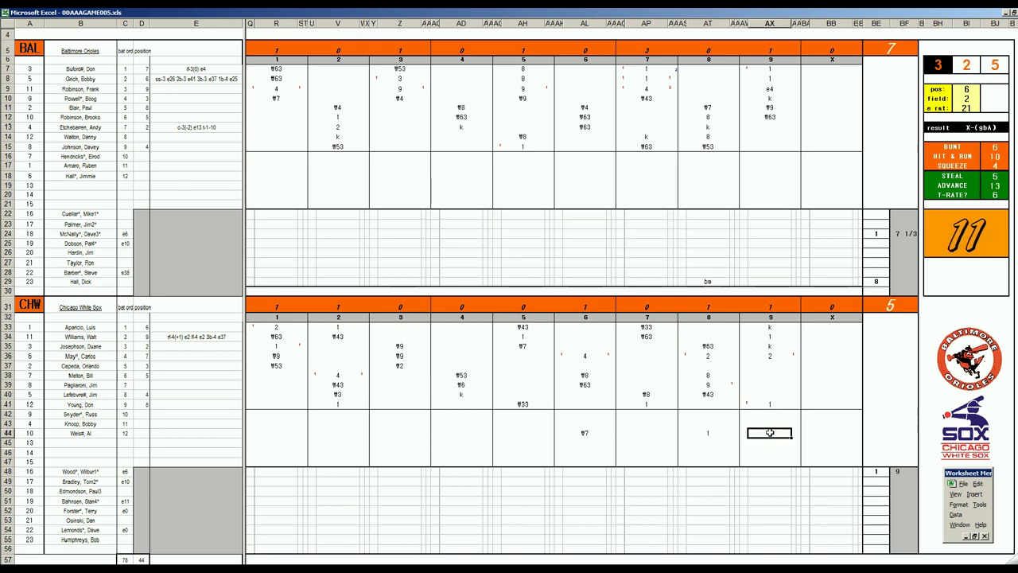
double_click(770, 433)
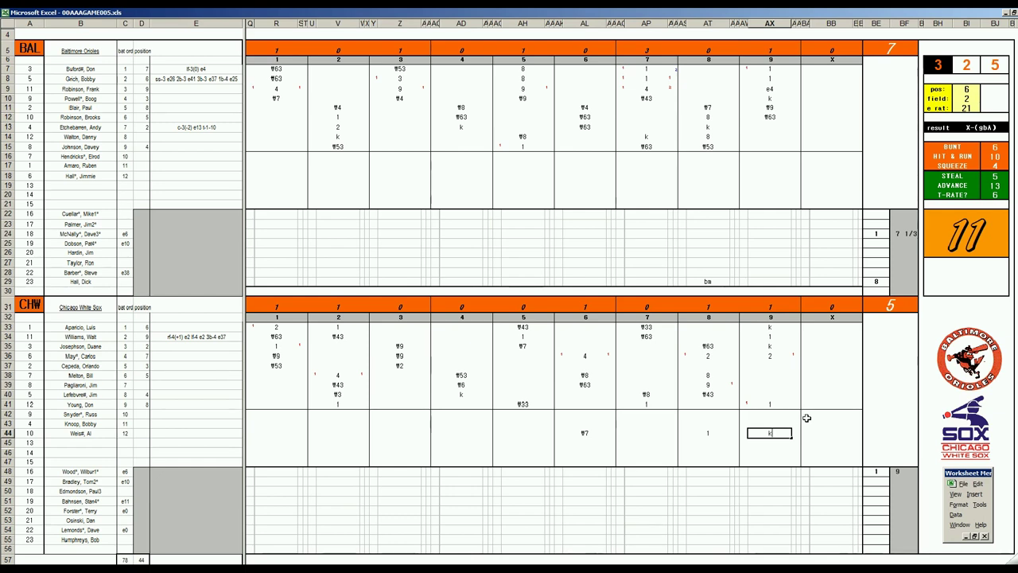
click(804, 414)
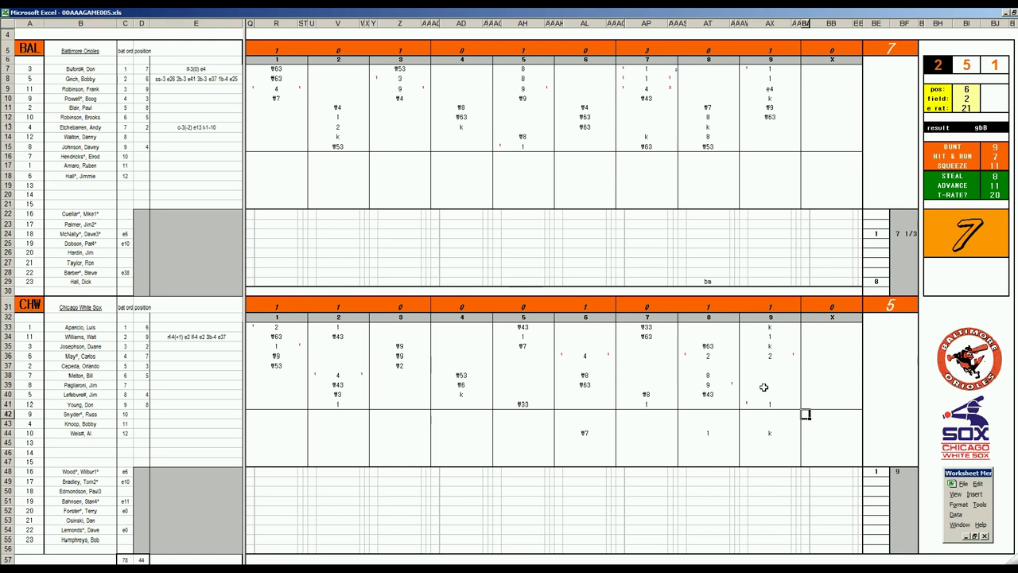
Credit the Orioles' final reliever with 1 2/3 innings pitched in BF29
click(904, 281)
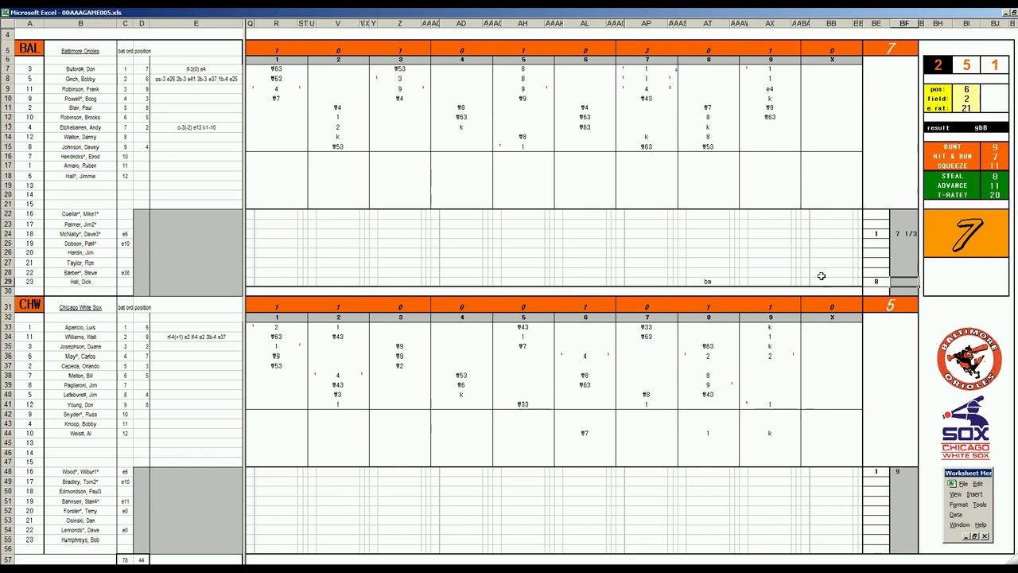
text(1 2/3)
key(Return)
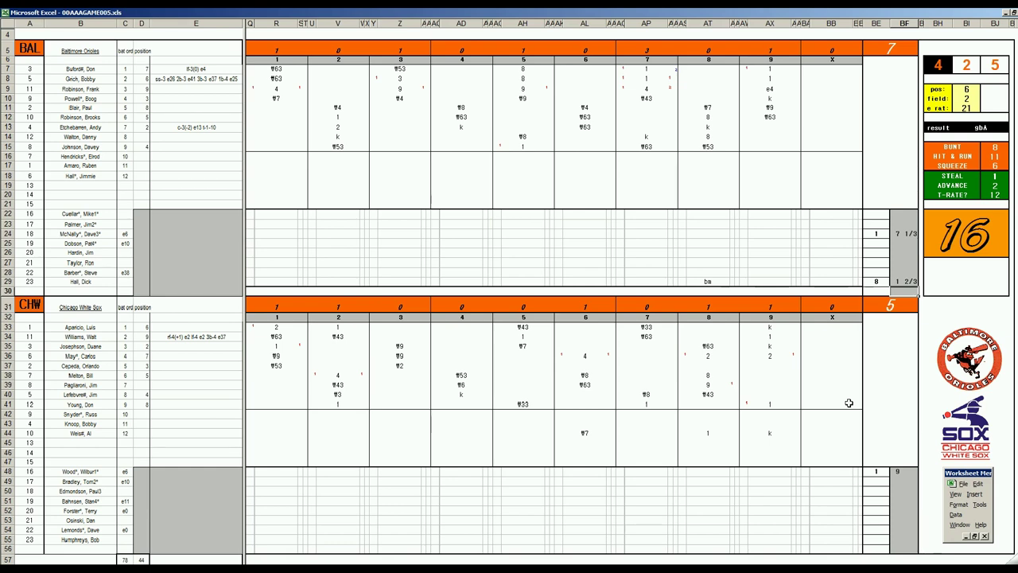
Generate the box score and enter the White Sox starter's losing line in row 48 (1, 10, 7, 6, 4, 5, 1)
click(206, 513)
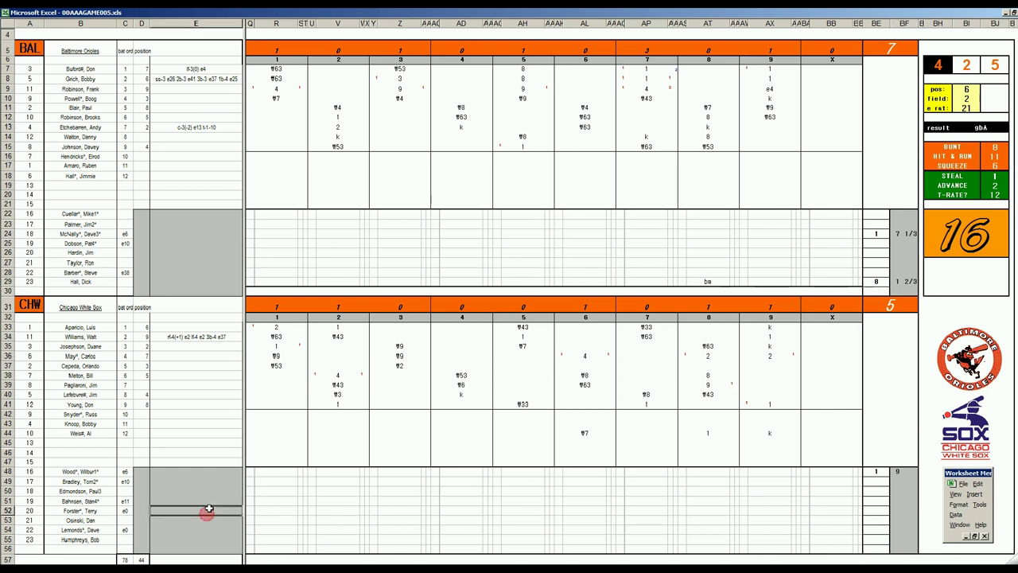
key(ctrl+n)
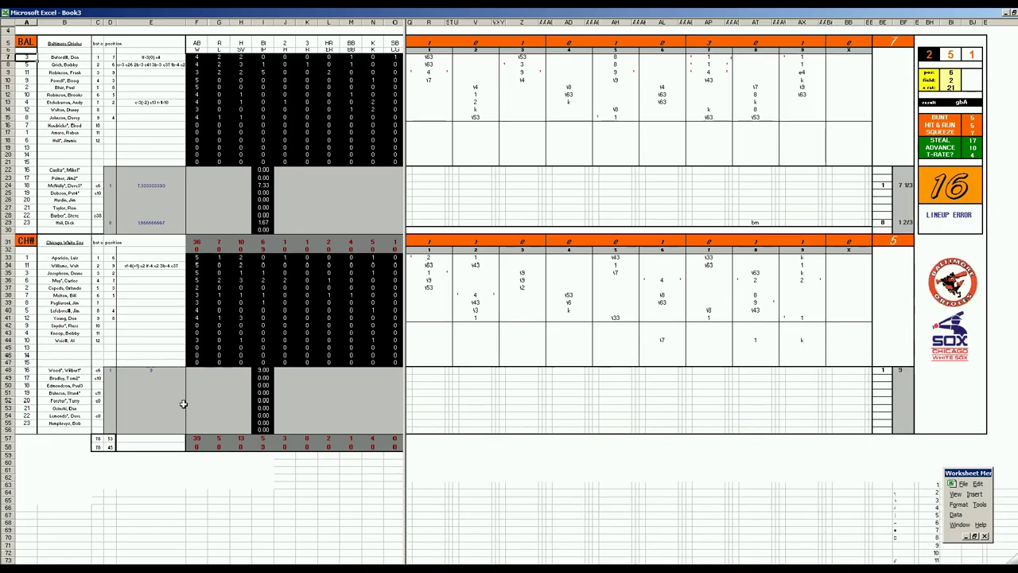
key(Tab)
text(1)
key(Tab)
key(Tab)
text(10)
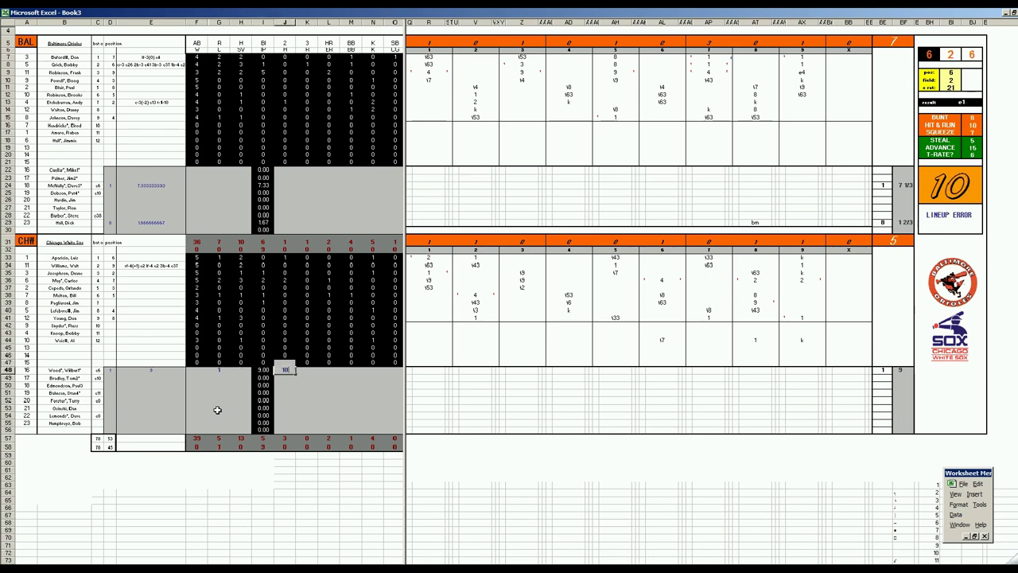
key(Tab)
text(7)
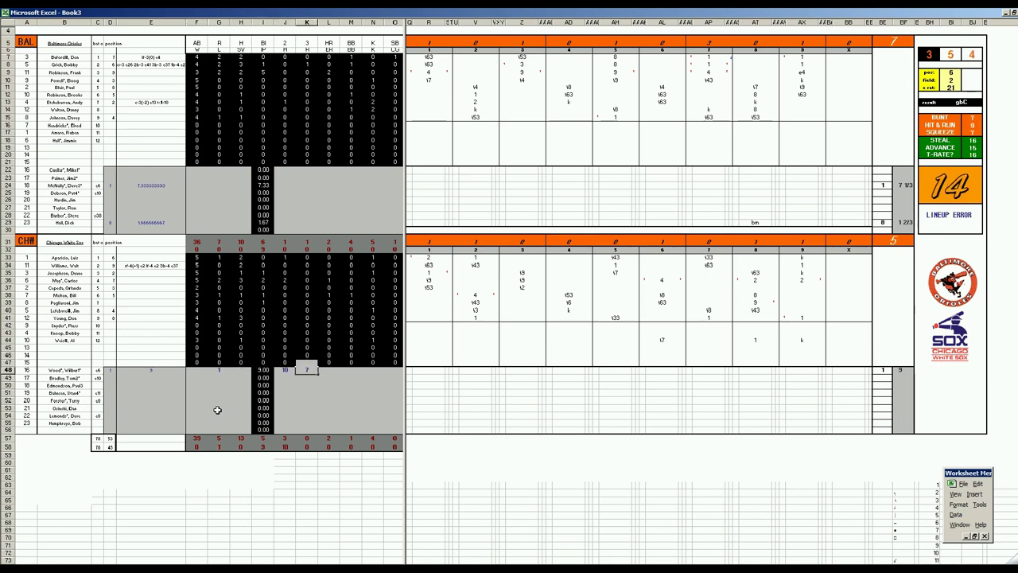
key(Tab)
text(6)
key(Tab)
text(4)
key(Tab)
text(5)
key(Tab)
text(1)
key(Return)
Give the Orioles reliever in row 29 the save, 1 walk, 3 hits, 1 run, 1 earned run, 3 strikeouts
key(Home)
key(Up)
key(Up)
key(Up)
key(Up)
key(Up)
key(Up)
key(Up)
key(Up)
key(Up)
key(Up)
key(Up)
key(Up)
key(Up)
key(Up)
key(Up)
key(Up)
key(Up)
key(Up)
key(Up)
key(Right)
key(Right)
key(Right)
key(Right)
key(Right)
key(Right)
key(Right)
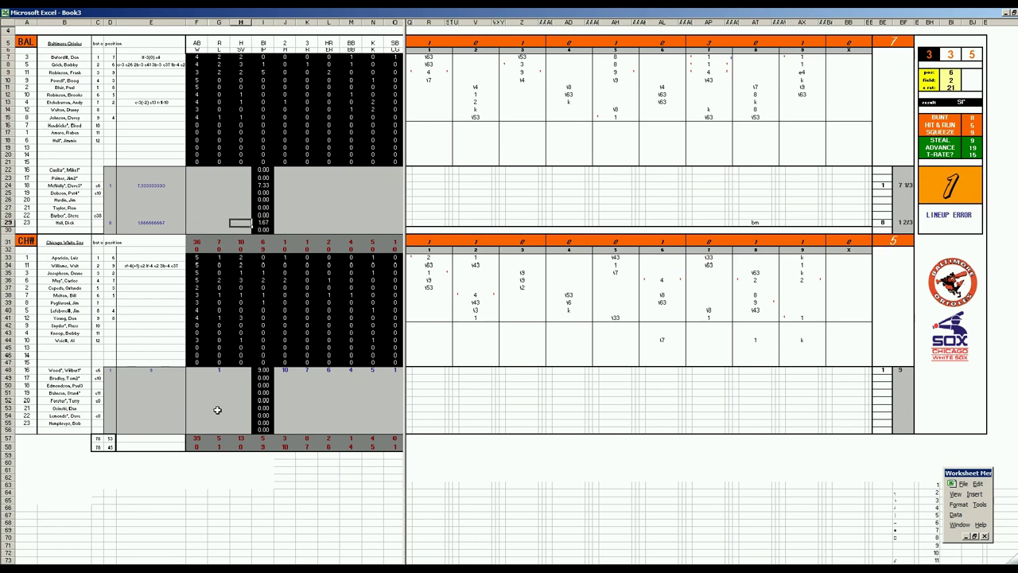
text(1)
key(Right)
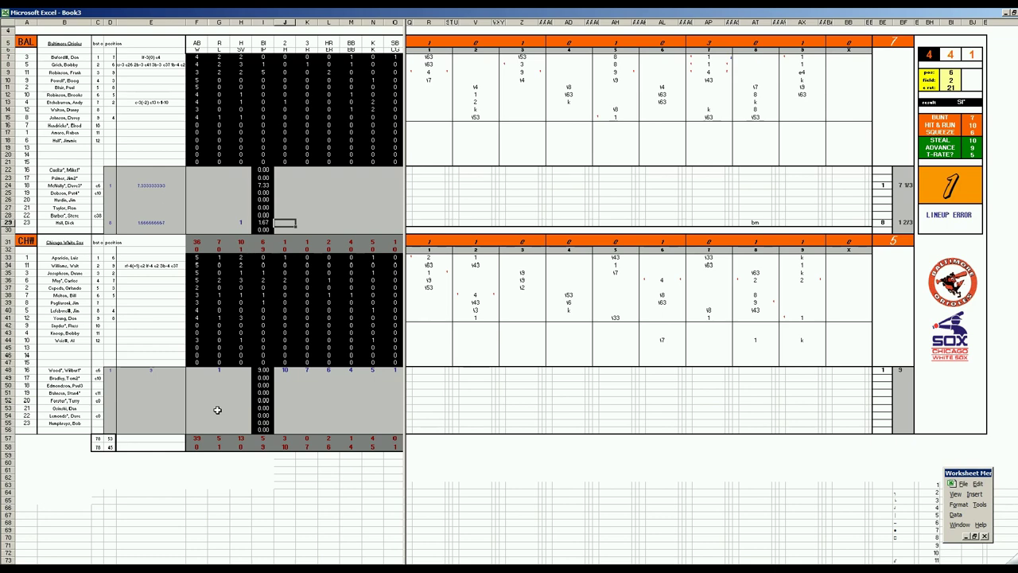
key(Right)
key(Right)
key(Right)
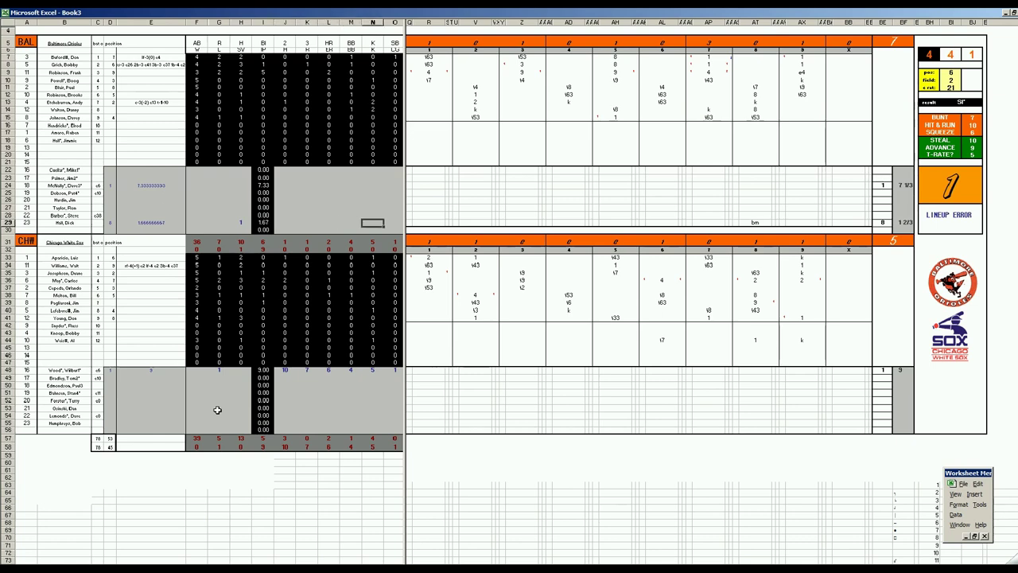
text(1)
key(Return)
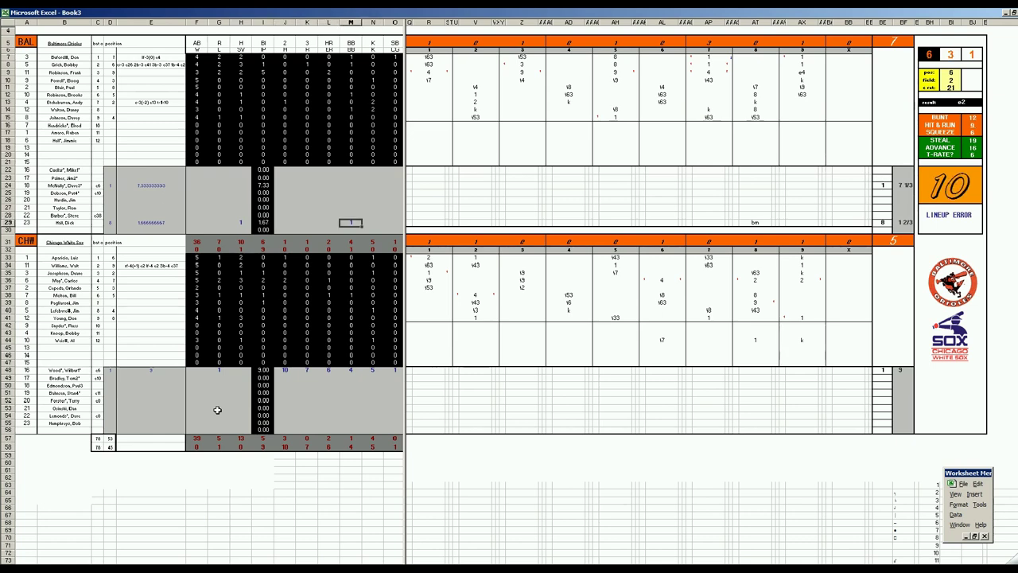
key(Left)
key(Left)
key(Left)
key(Left)
key(Right)
text(3)
key(Right)
text(1)
key(Right)
text(1)
key(Right)
Credit the Orioles starter in row 24 with the win, 10 hits and 4 runs allowed, completing his line
key(Right)
text(3)
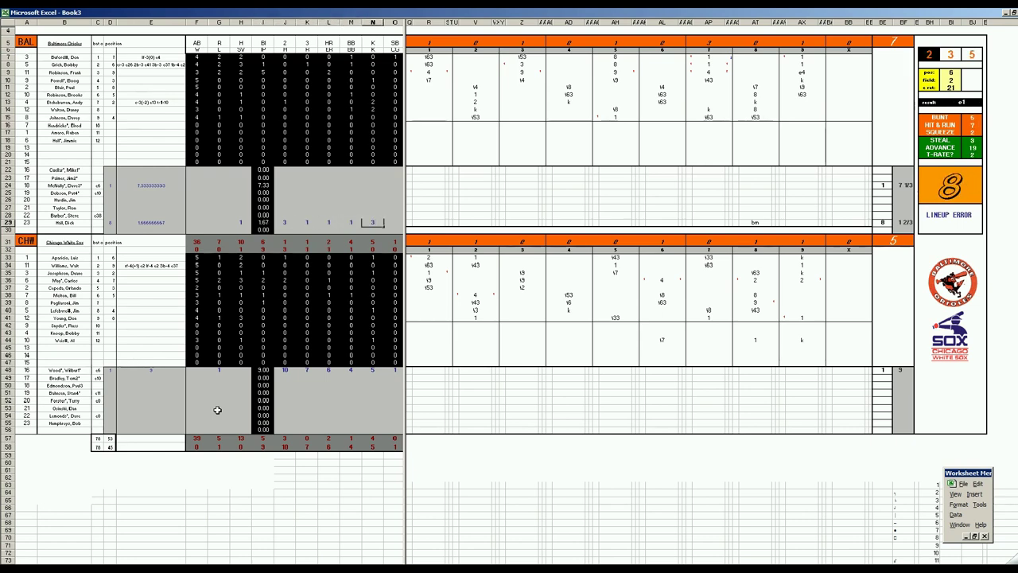
key(Left)
key(Left)
key(Left)
key(Left)
key(Left)
key(Up)
key(Up)
key(Up)
key(Up)
key(Up)
key(Left)
key(Left)
key(Left)
text(1)
key(Right)
key(Right)
key(Right)
key(Right)
text(10)
key(Right)
text(4)
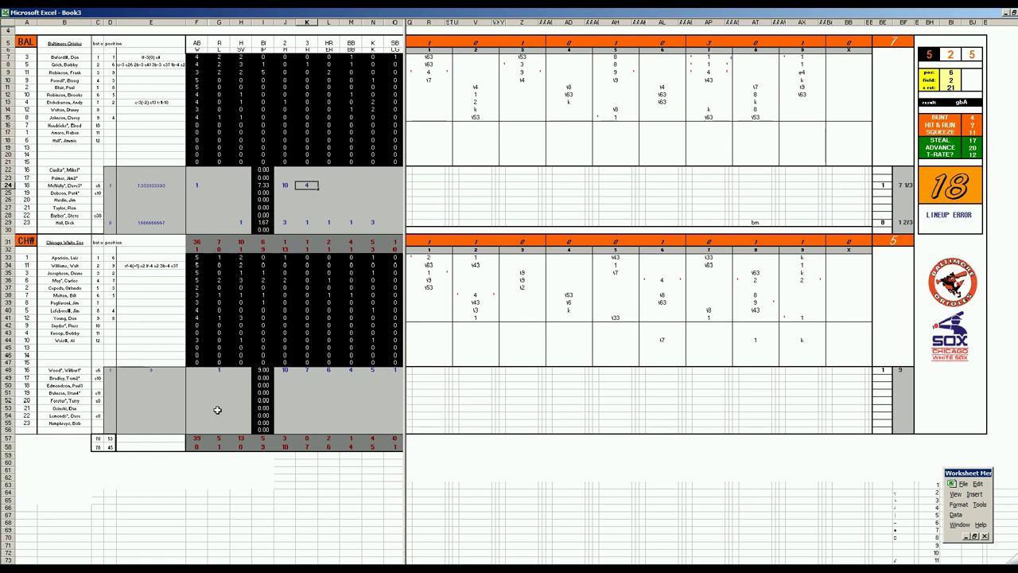
key(Right)
text(4)
key(Right)
key(Right)
text(1)
key(Return)
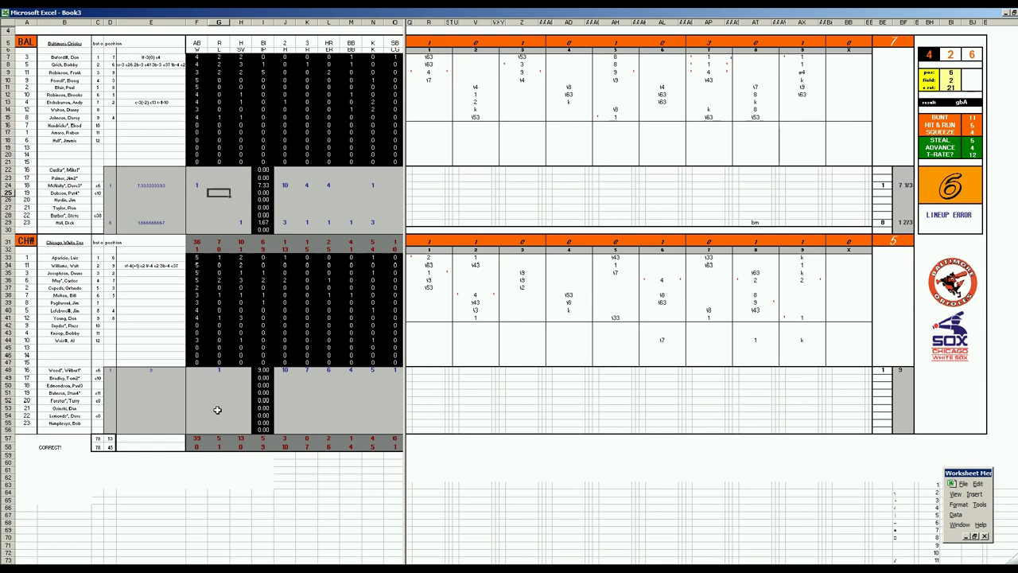
key(ctrl+s)
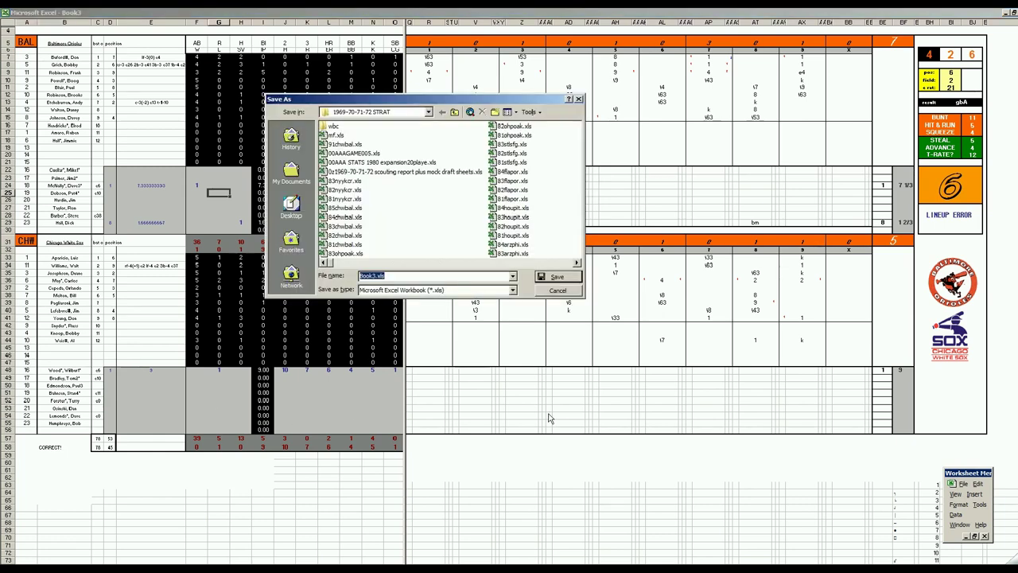
Save the box score as 92chwbal.xls, based on the earlier 91chwbal.xls name
click(345, 144)
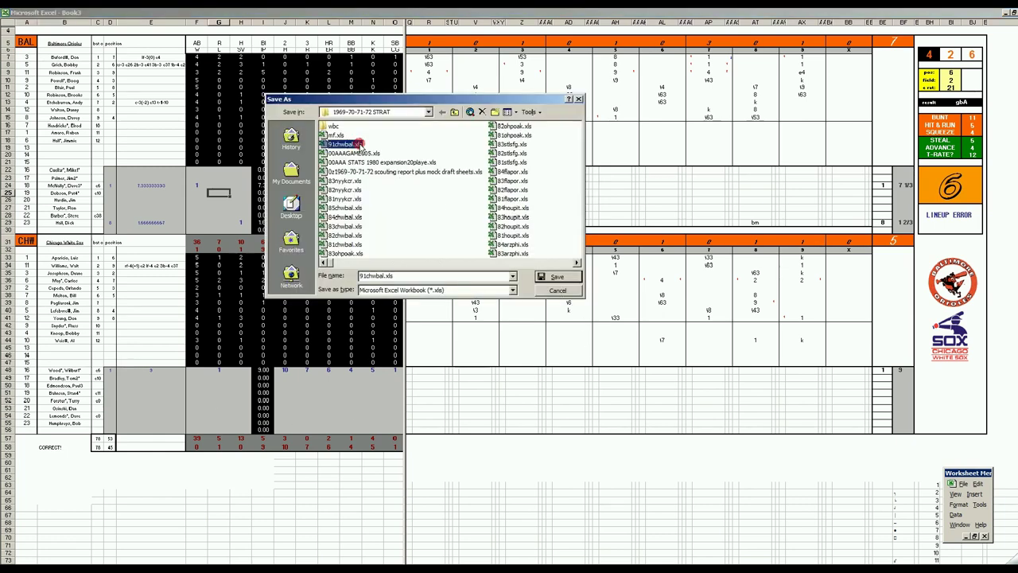
click(363, 275)
key(BackSpace)
text(2)
key(Return)
Save an overwriting copy as mf.xls and close the box-score workbook without saving changes
key(F12)
text(mf)
key(Return)
key(Return)
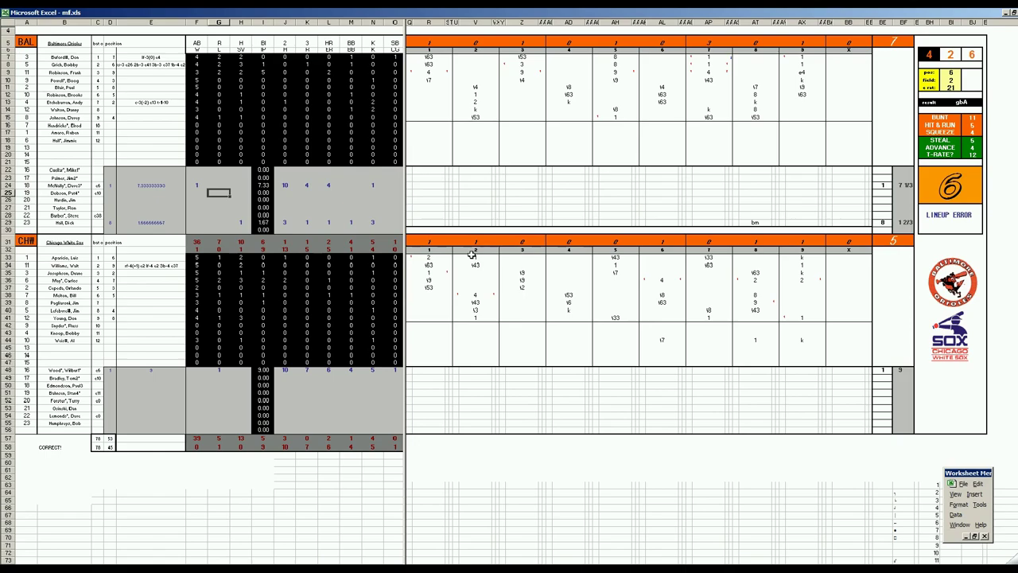
key(ctrl+w)
key(n)
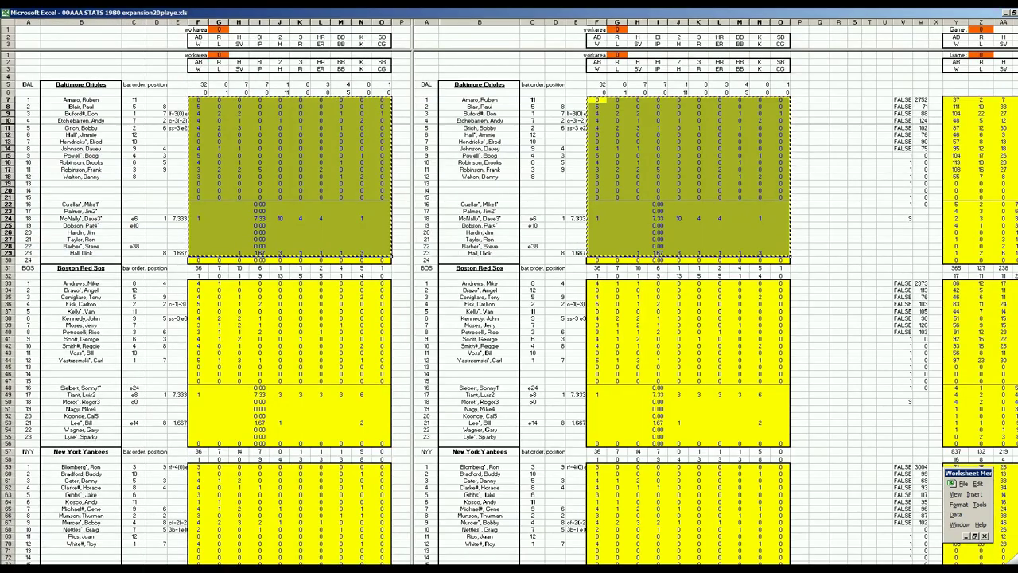
Paste the copied Orioles stats into the Game 8 columns at DA7
scroll(716, 318, right, 6)
scroll(716, 319, right, 10)
scroll(716, 318, right, 10)
scroll(613, 334, right, 7)
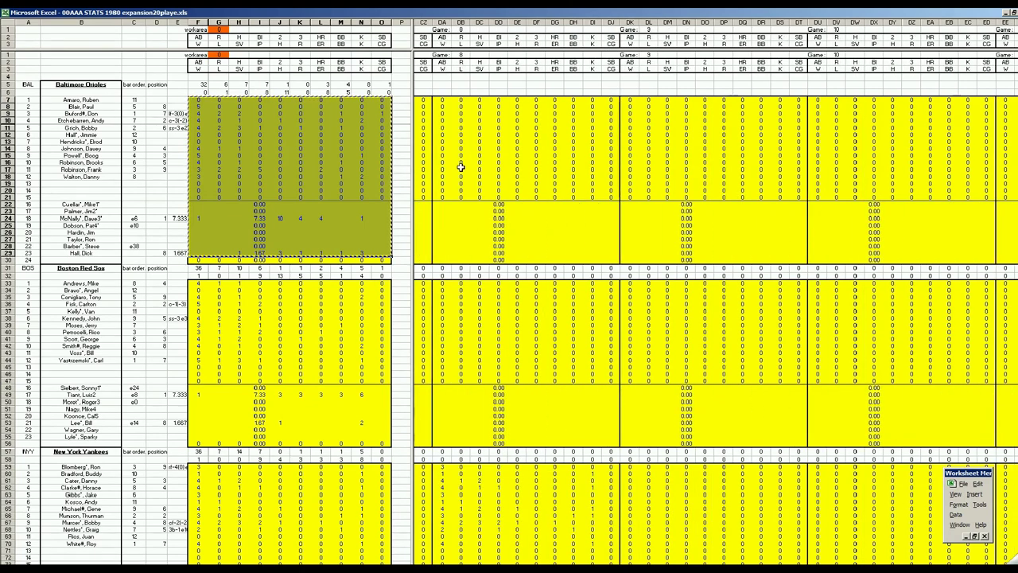
right_click(443, 101)
click(462, 129)
Copy the White Sox box-score block and paste it into Game 15 at FS267
click(362, 190)
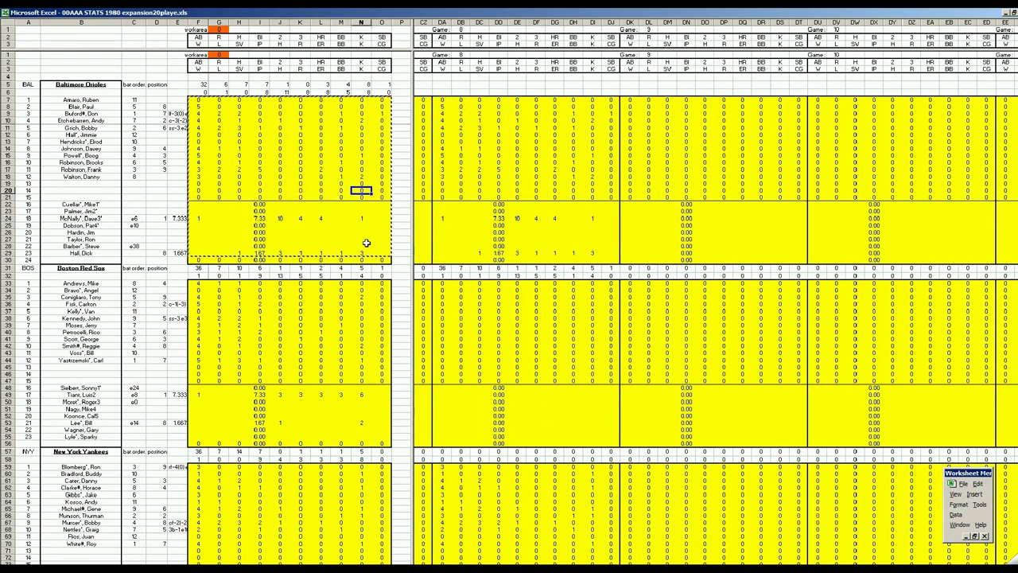
key(ctrl+c)
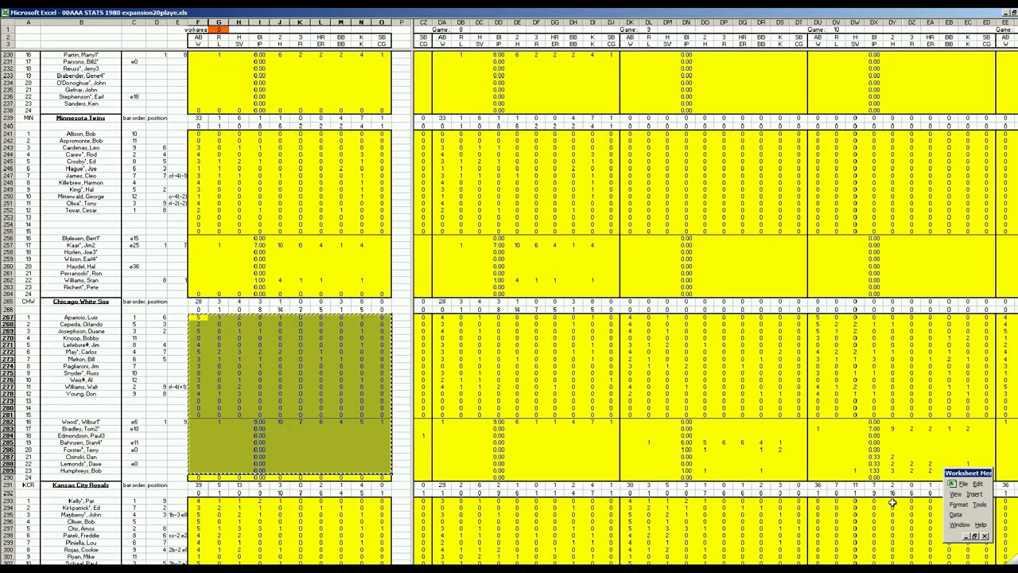
scroll(892, 503, right, 2)
scroll(715, 307, right, 10)
scroll(451, 362, right, 8)
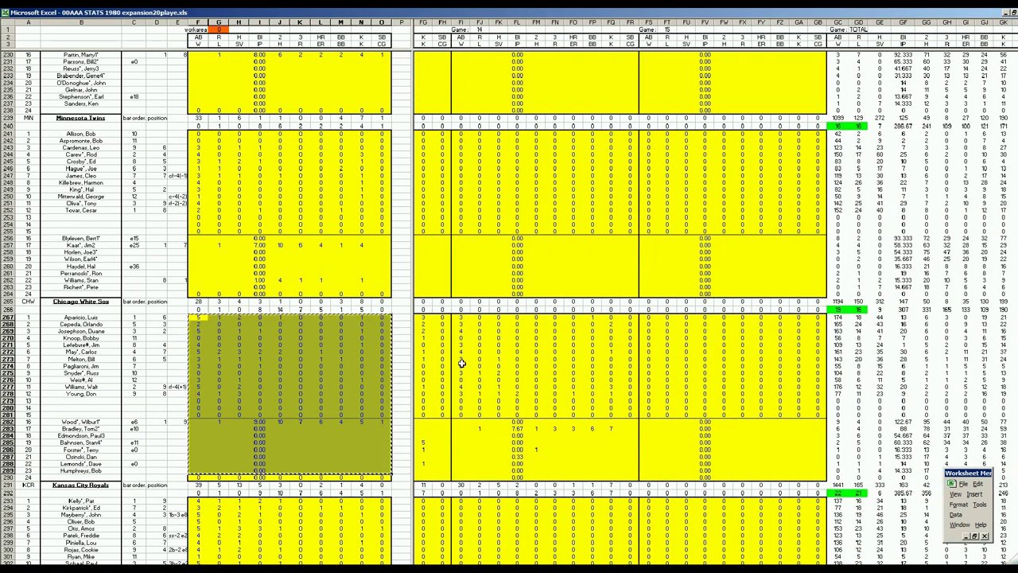
right_click(648, 319)
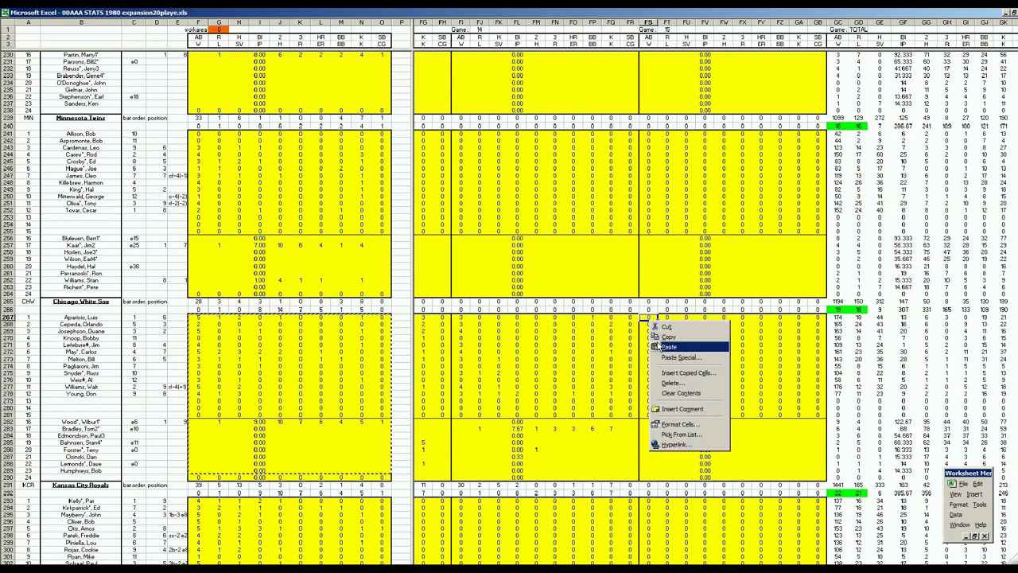
click(657, 347)
click(761, 455)
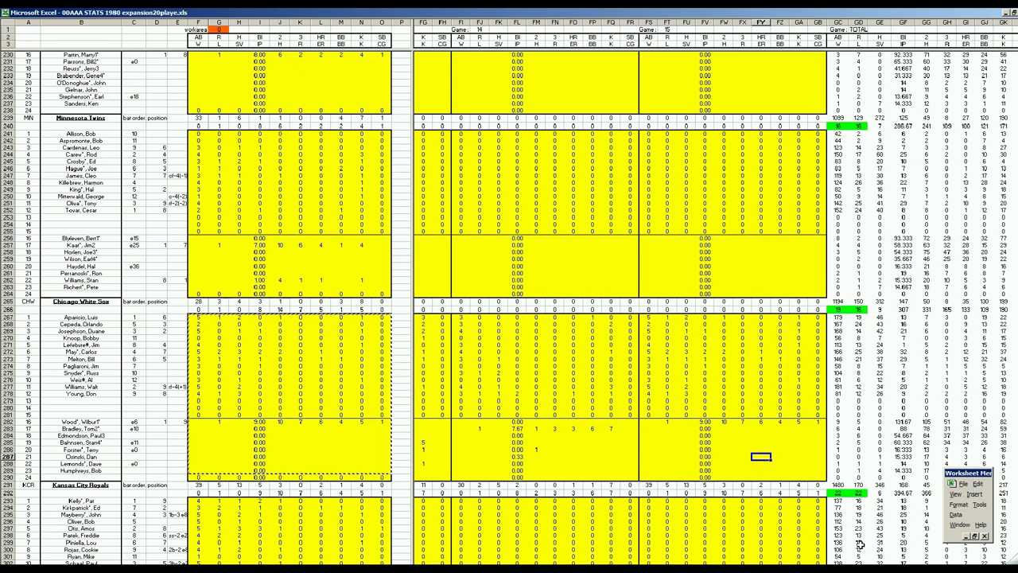
scroll(776, 461, right, 3)
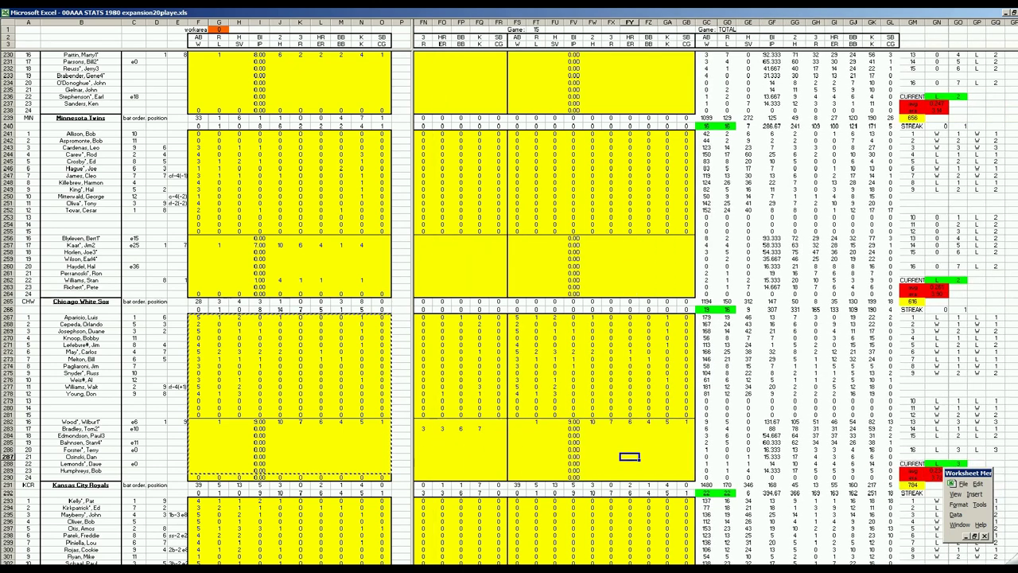
scroll(743, 494, right, 4)
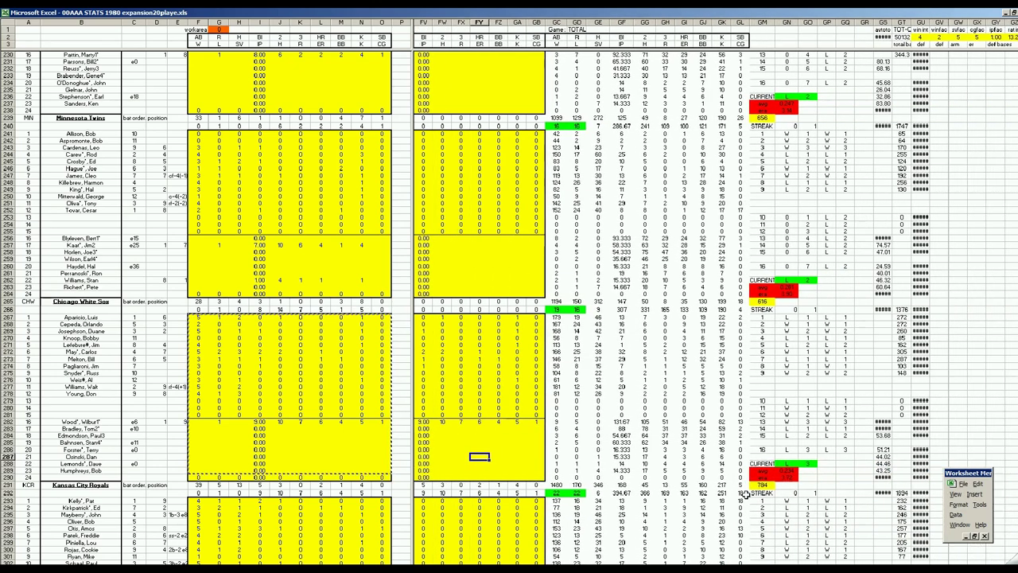
Inspect the updated White Sox totals in FZ285, FY261, GB288 and GL282
click(495, 443)
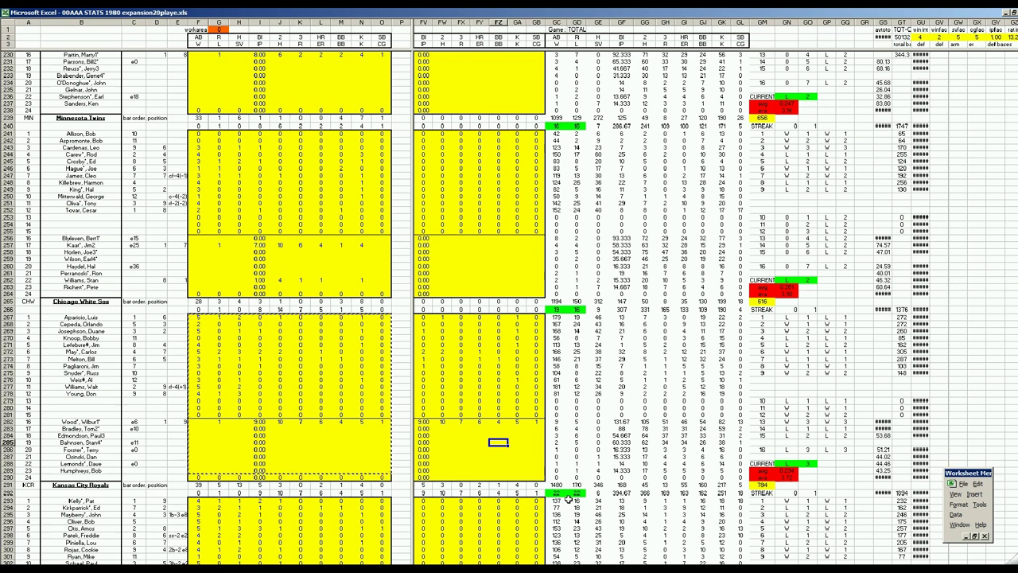
click(473, 273)
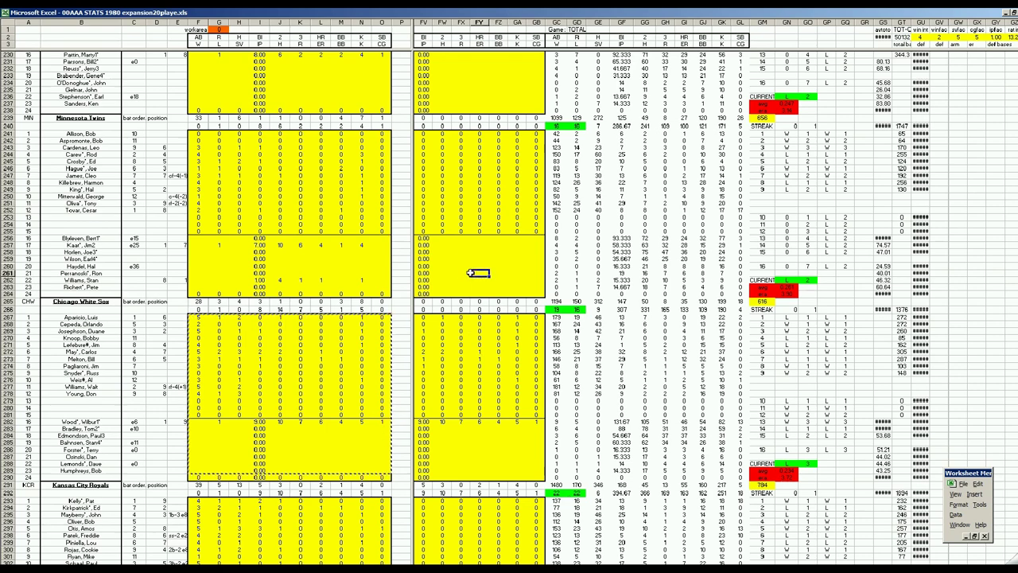
scroll(470, 270, up, 8)
scroll(498, 283, down, 9)
click(531, 441)
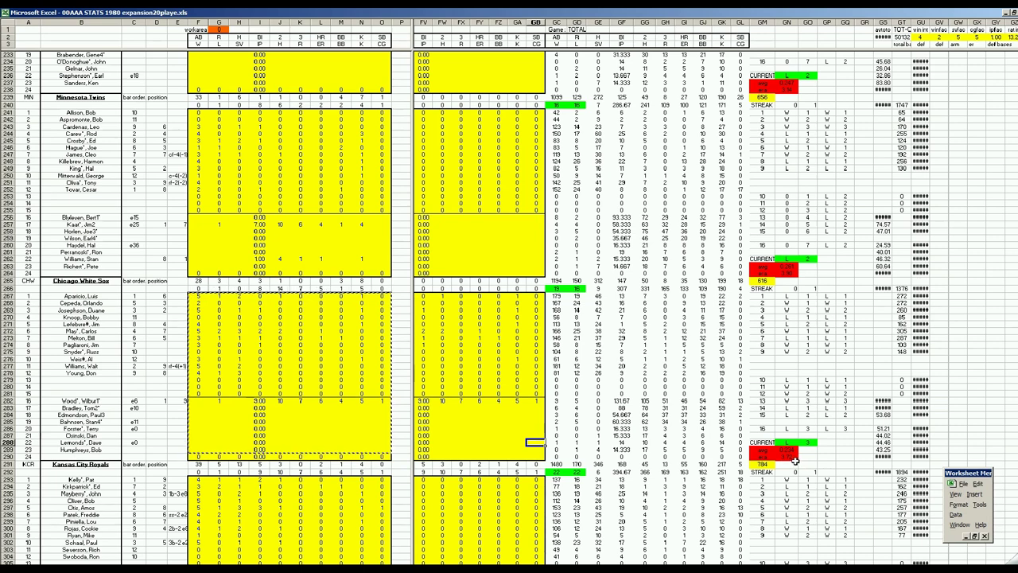
click(738, 400)
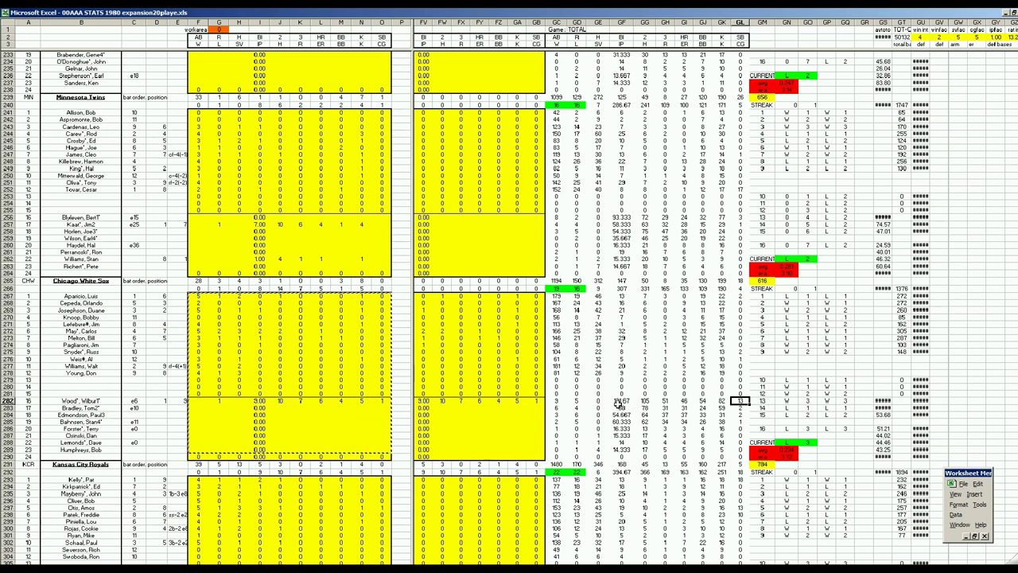
Run a scratch calculation in GA286 giving 3.16, then delete it
click(510, 427)
text(+46)
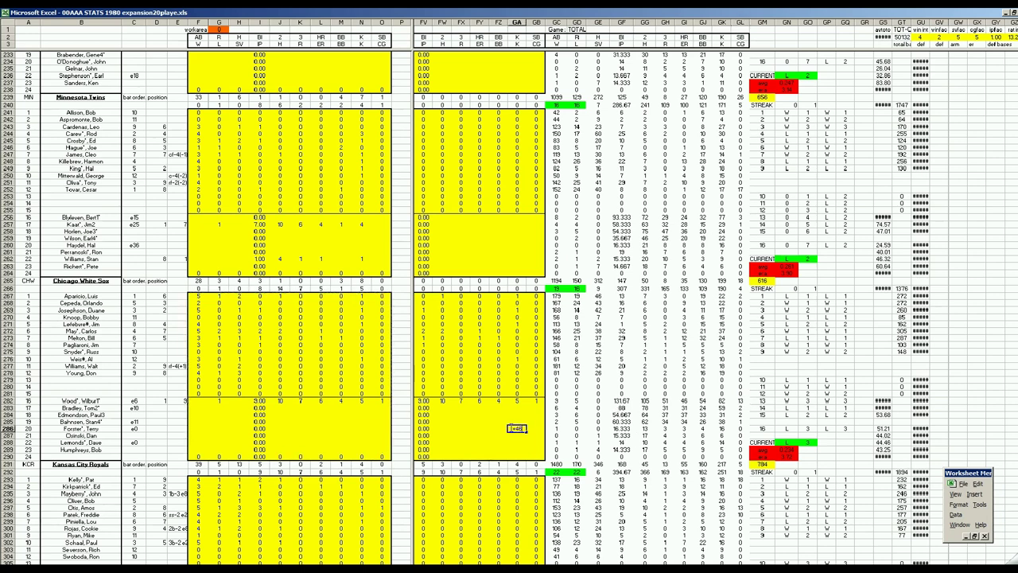
text(3/13)
key(Return)
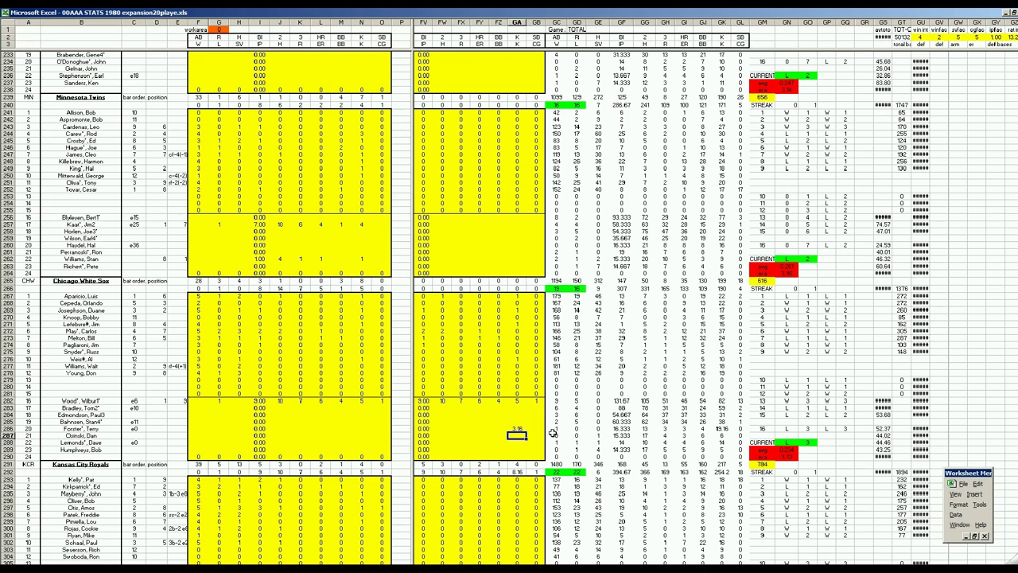
key(Up)
key(Delete)
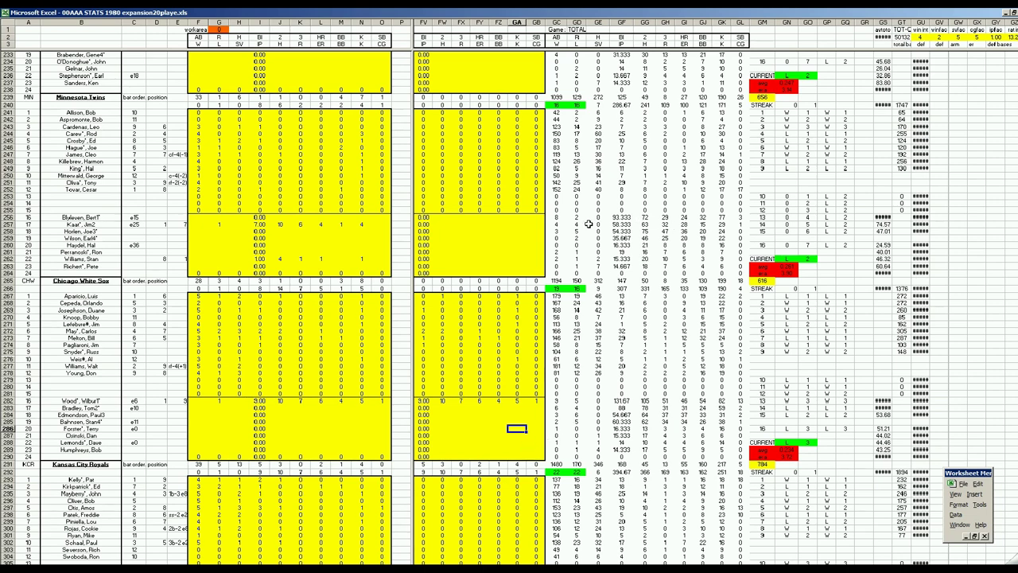
Calculate 38/166 in GA286, undo it, and return to the top of the sheet
click(519, 415)
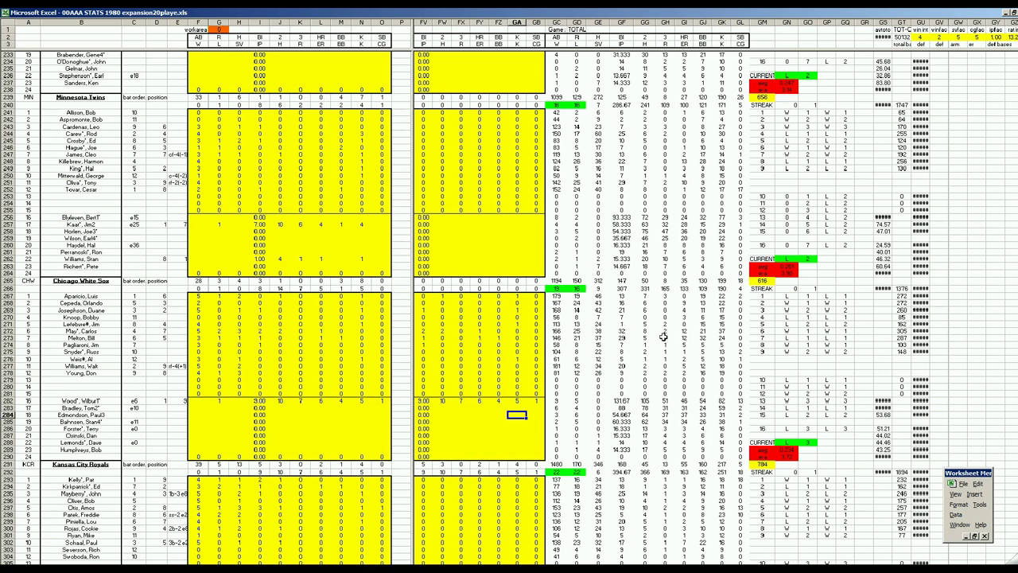
click(523, 428)
text(+38/166)
key(Return)
key(ctrl+z)
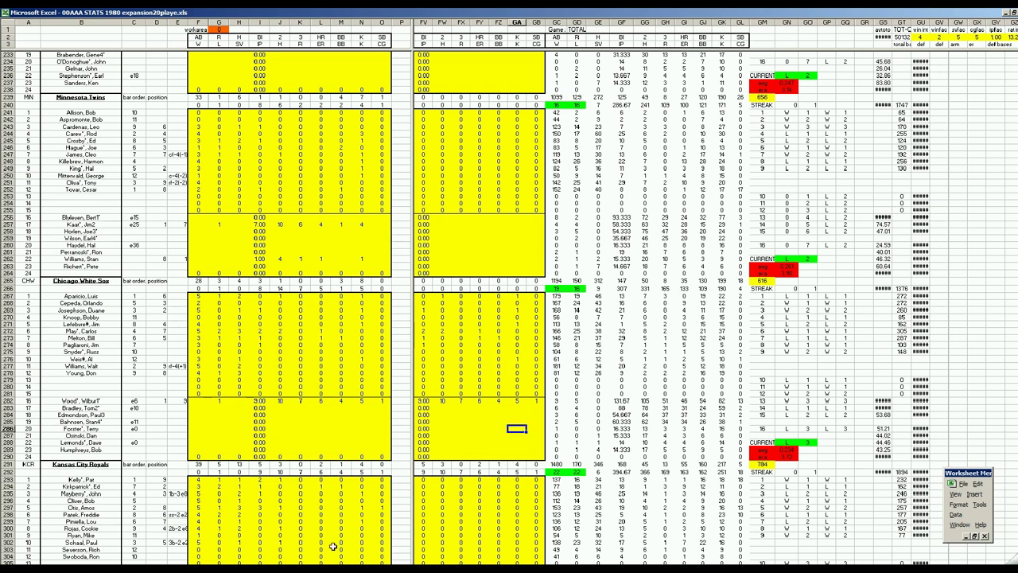
click(501, 260)
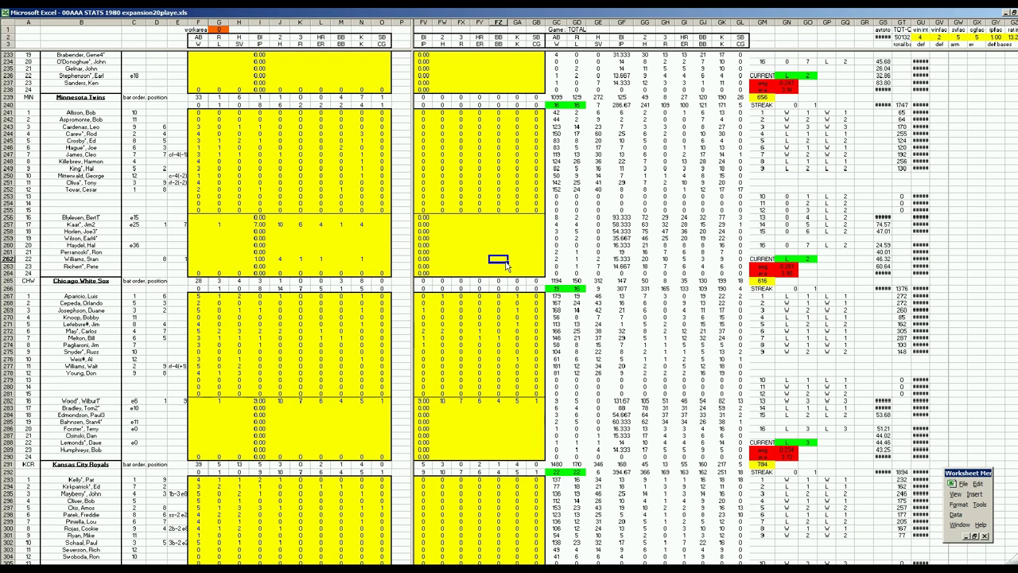
key(ctrl+Page_Up)
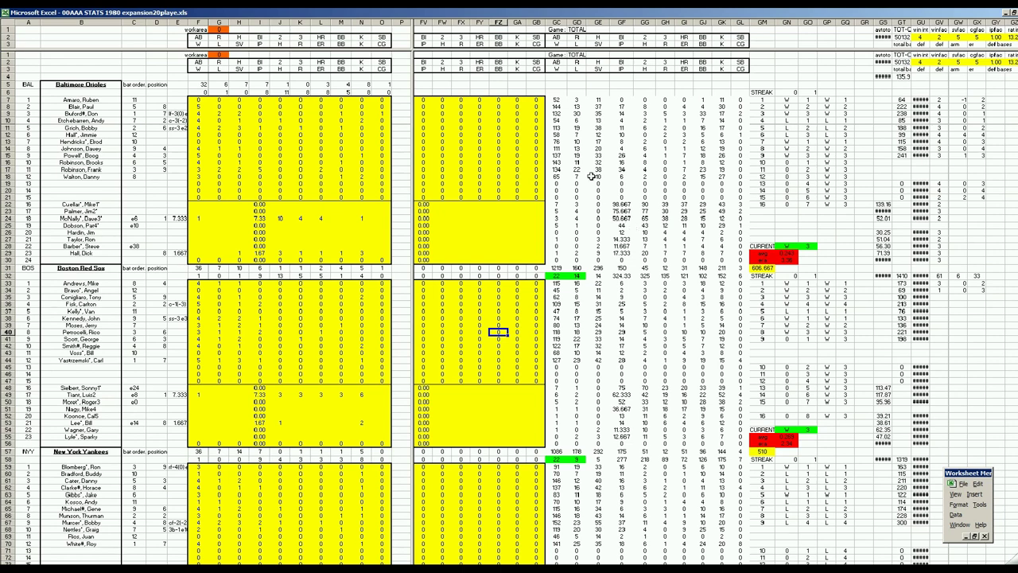
click(601, 128)
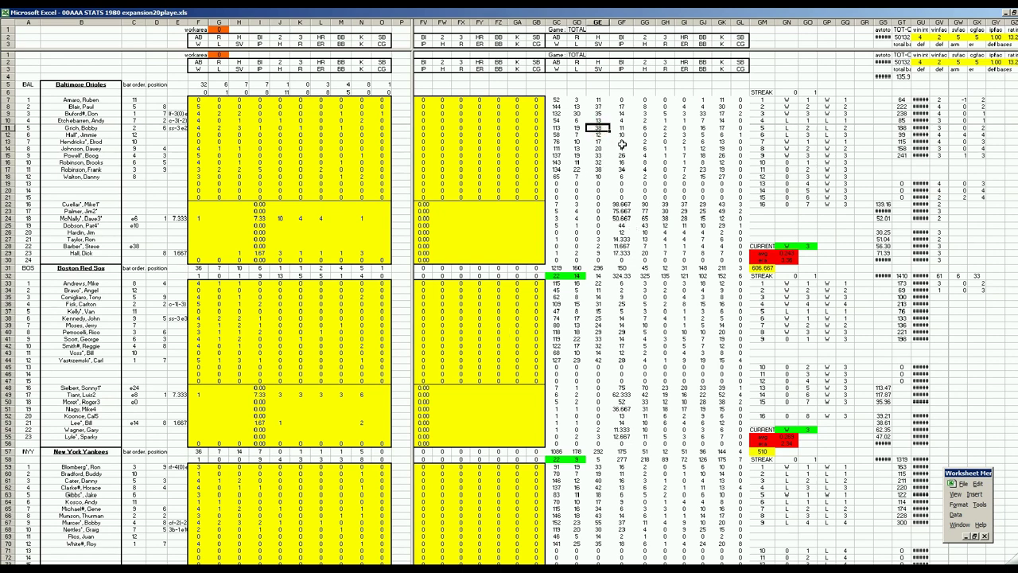
click(498, 226)
text(=3)
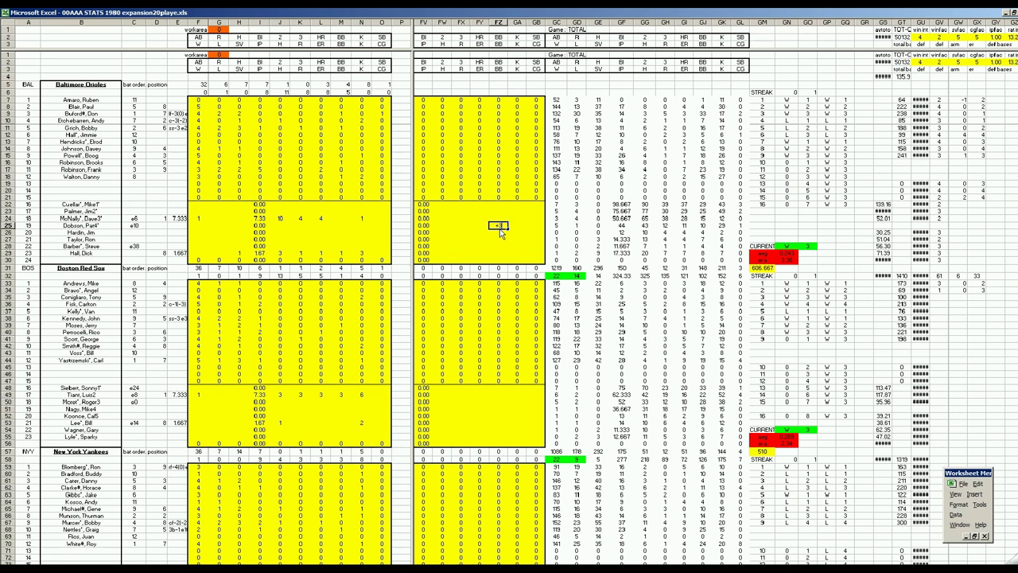
text(8/113)
key(Return)
key(Up)
key(Delete)
click(560, 170)
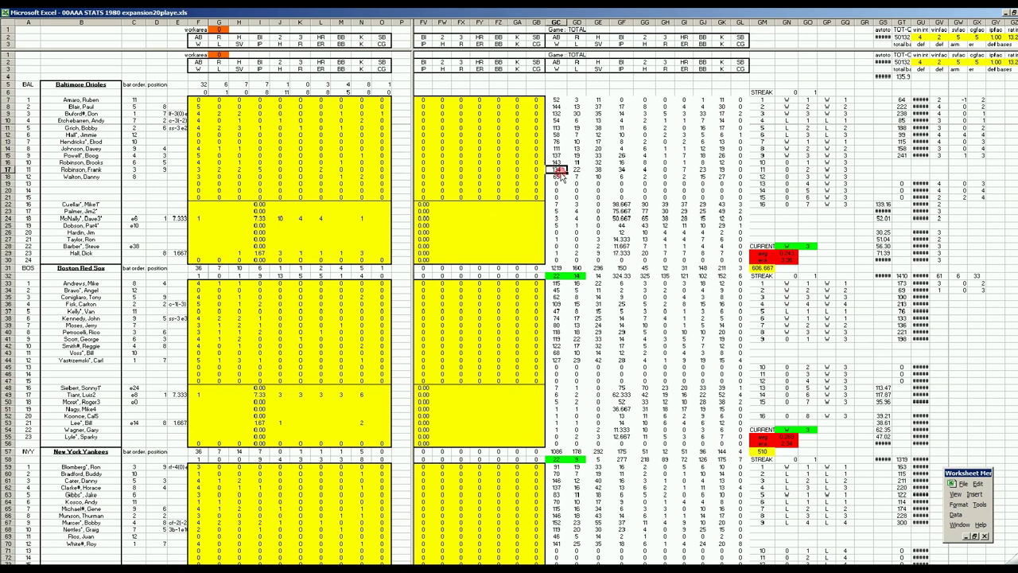
click(514, 225)
text(=384)
key(Return)
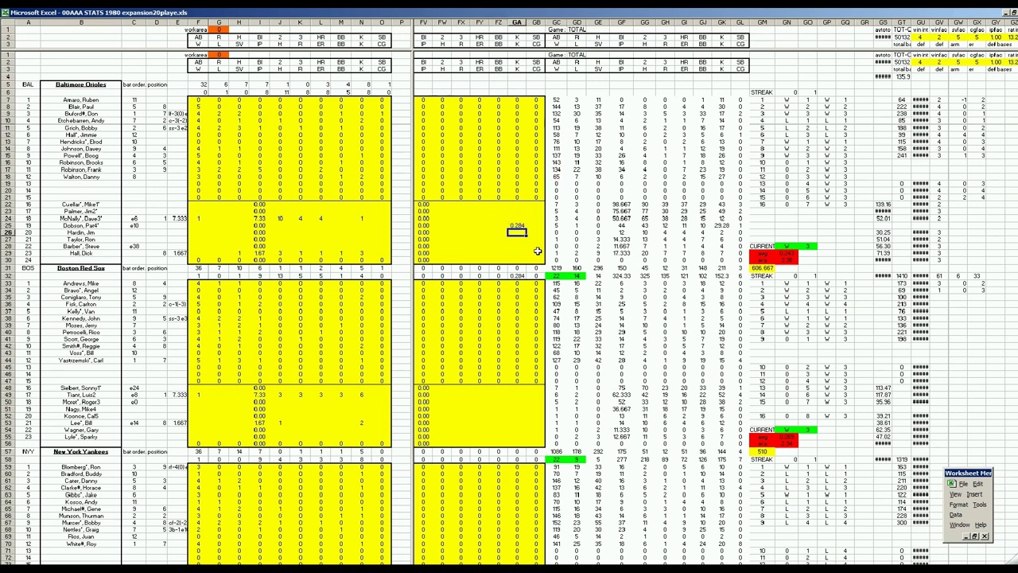
key(Up)
key(Delete)
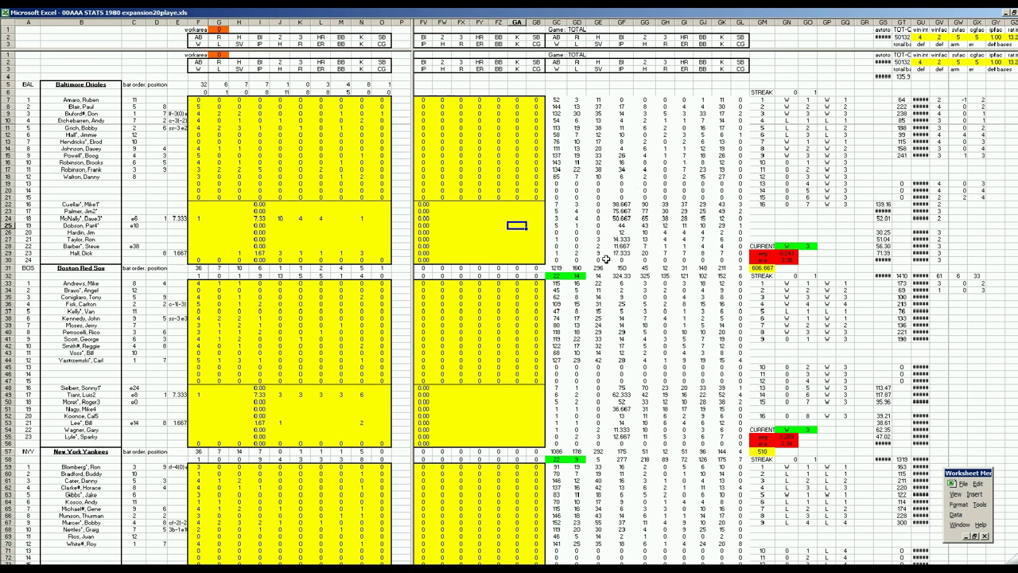
click(531, 245)
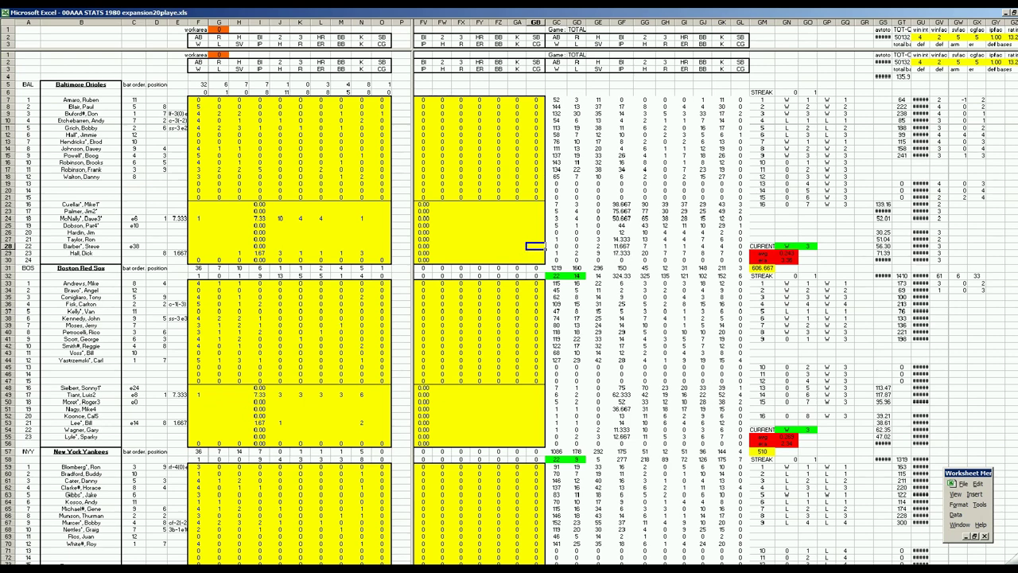
key(ctrl+Page_Down)
click(74, 495)
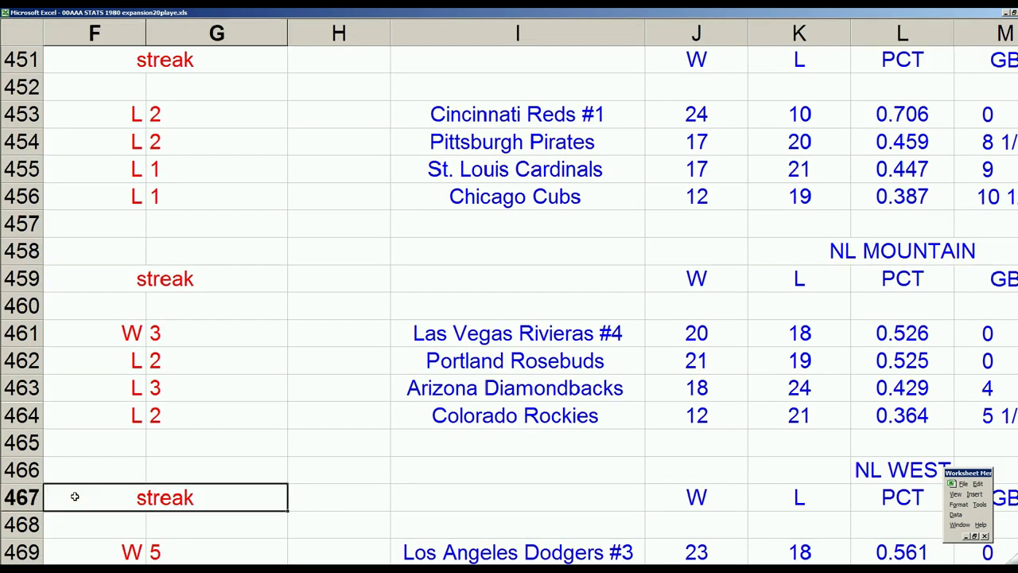
Bring the AL team names into view and compare Minnesota Twins #6 against Oakland A's
key(Left)
key(Left)
key(Left)
key(Left)
key(Left)
key(Down)
key(Down)
key(Down)
key(Down)
key(Down)
key(Down)
key(Down)
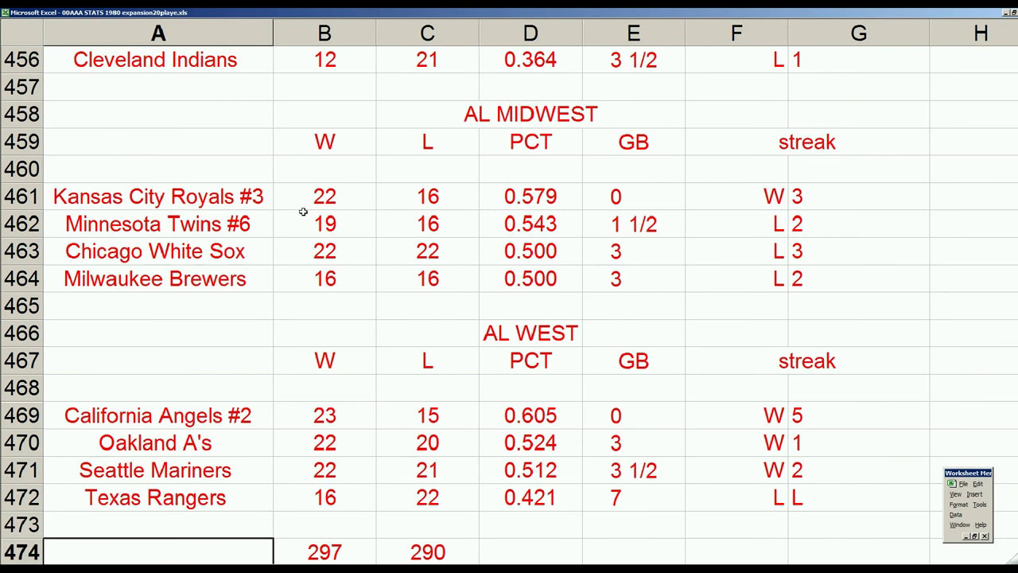
click(248, 195)
click(224, 221)
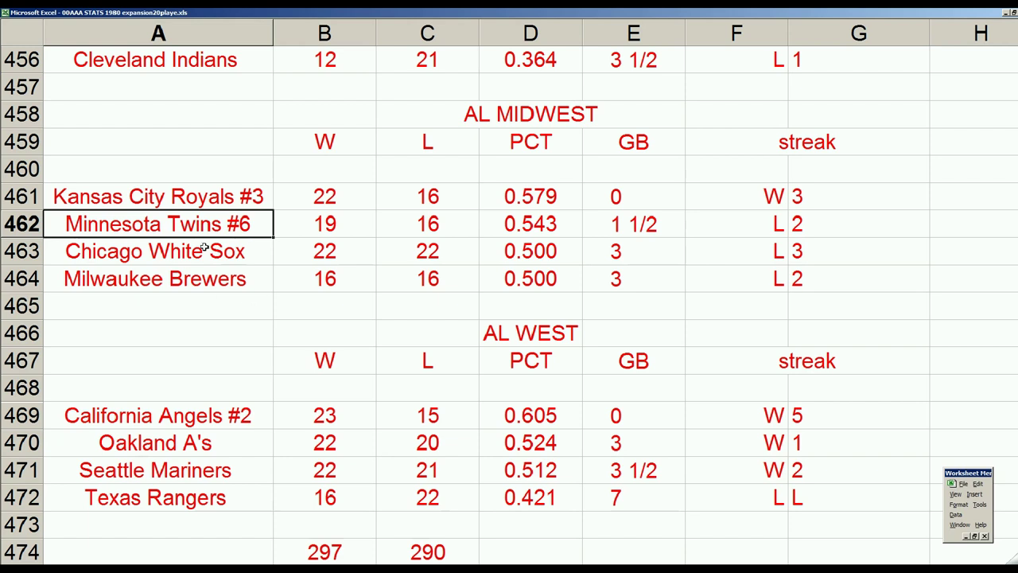
click(213, 449)
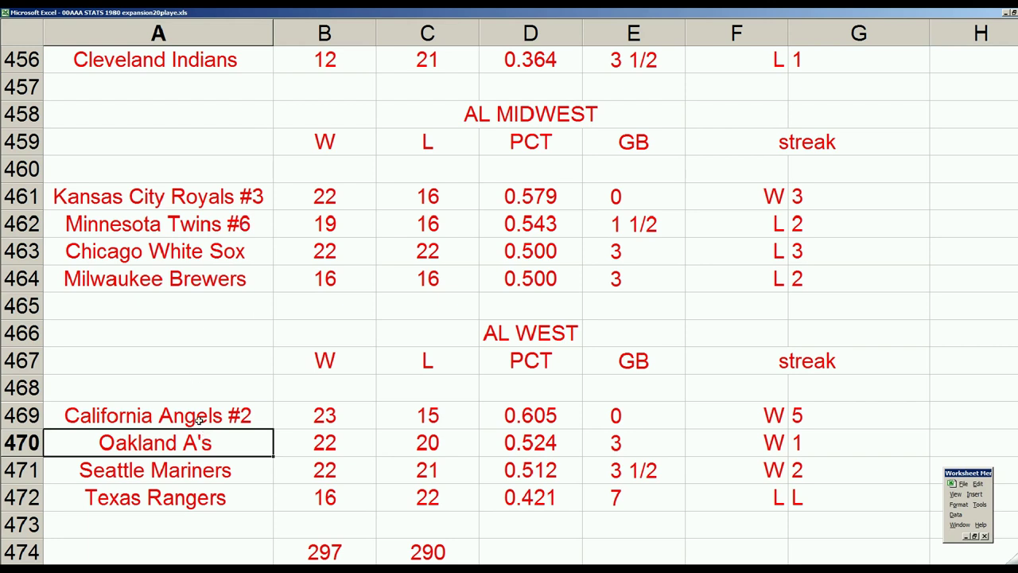
click(212, 230)
click(193, 445)
click(225, 229)
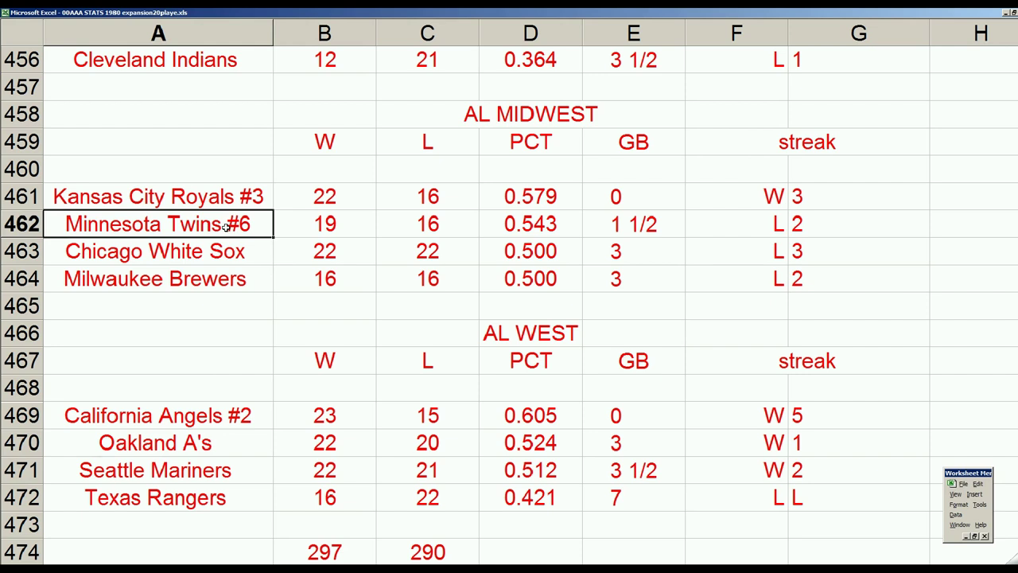
click(206, 443)
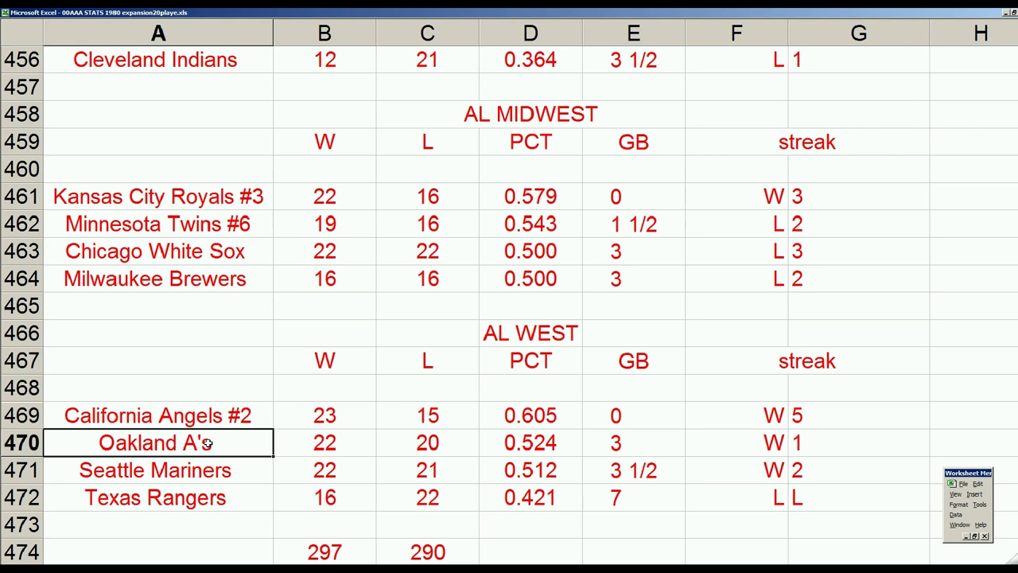
click(247, 229)
click(222, 436)
Review Detroit Tigers #4 and Baltimore Orioles #5, then move to the playoff picture sheet
scroll(229, 367, up, 4)
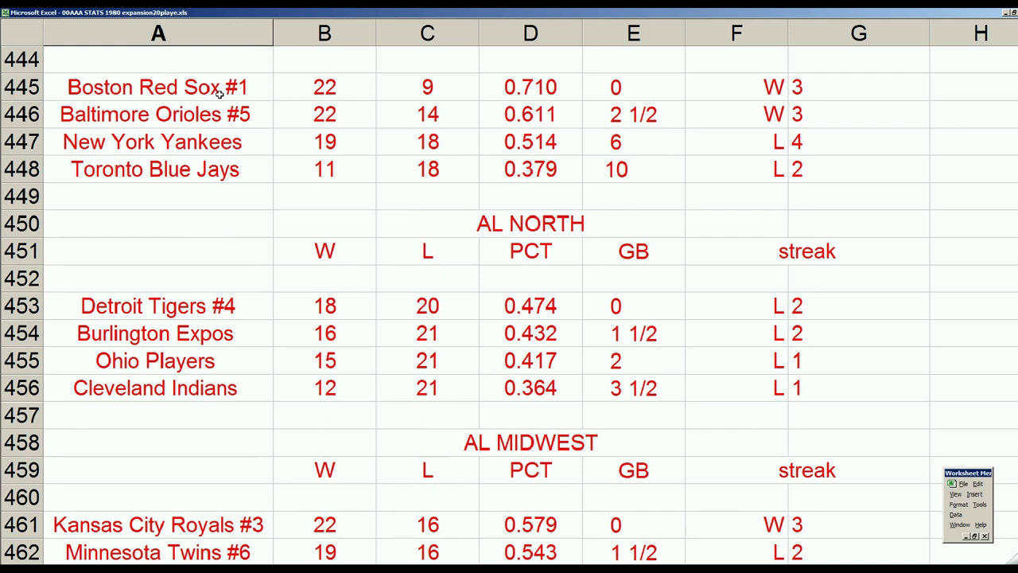
click(214, 305)
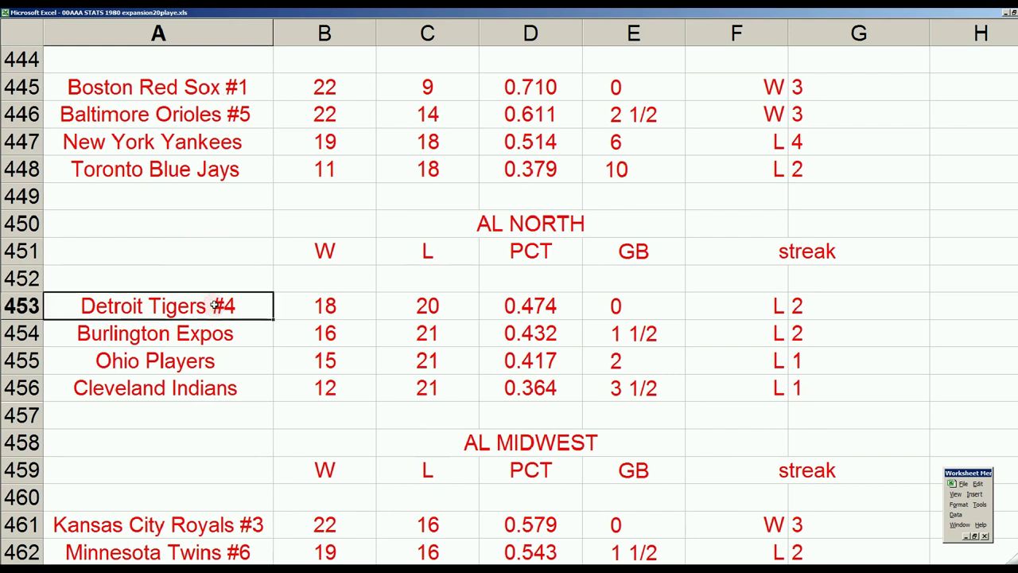
click(249, 114)
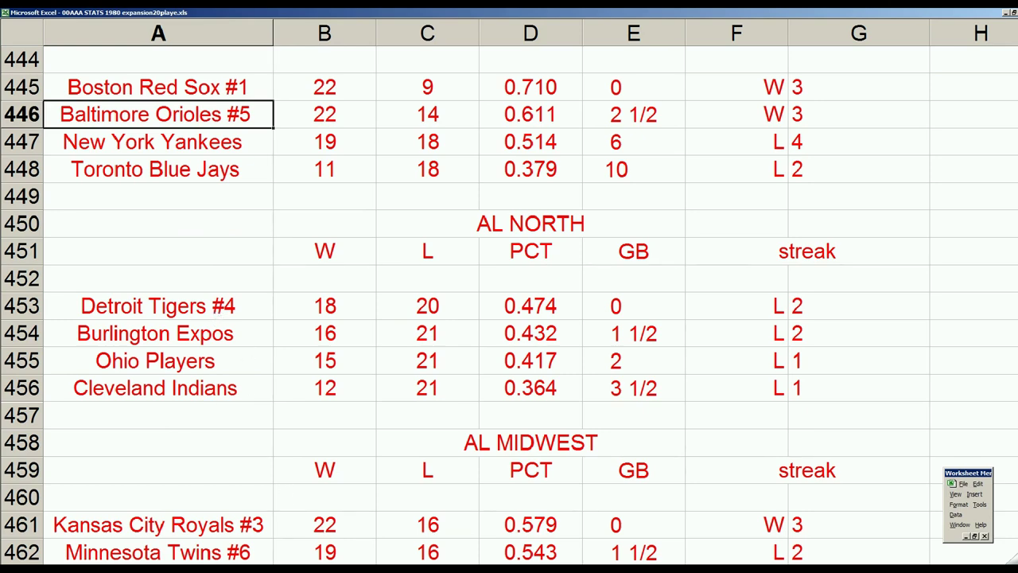
key(ctrl+Page_Down)
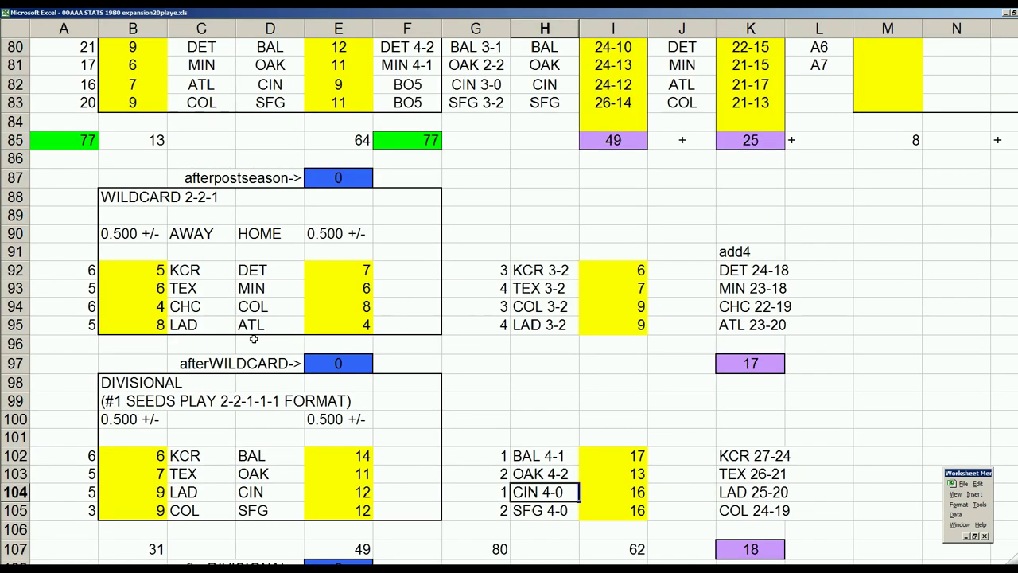
Review the MIN wildcard, KCR–BAL divisional and DET five-game top-seed entries
click(292, 284)
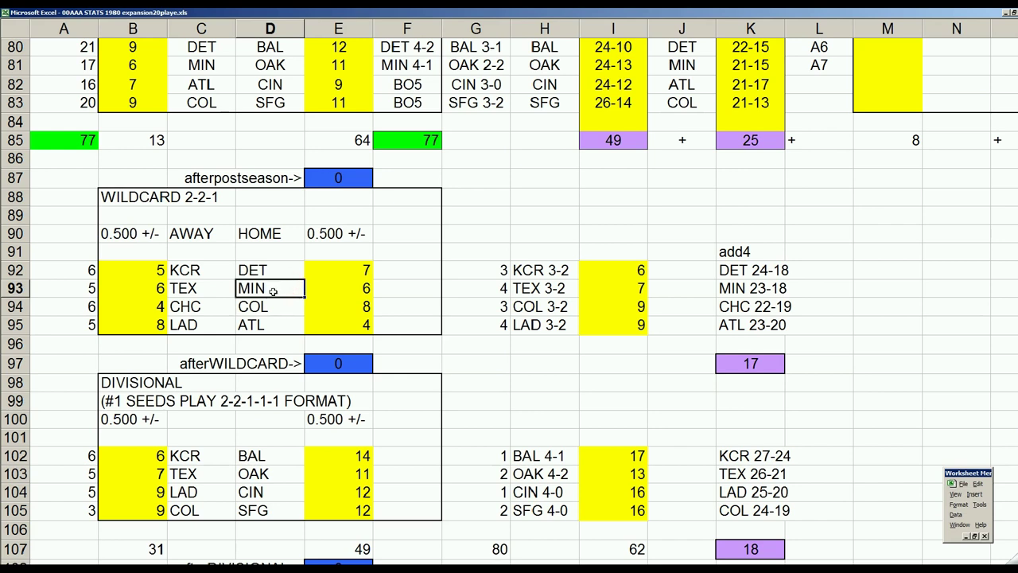
click(191, 460)
click(257, 456)
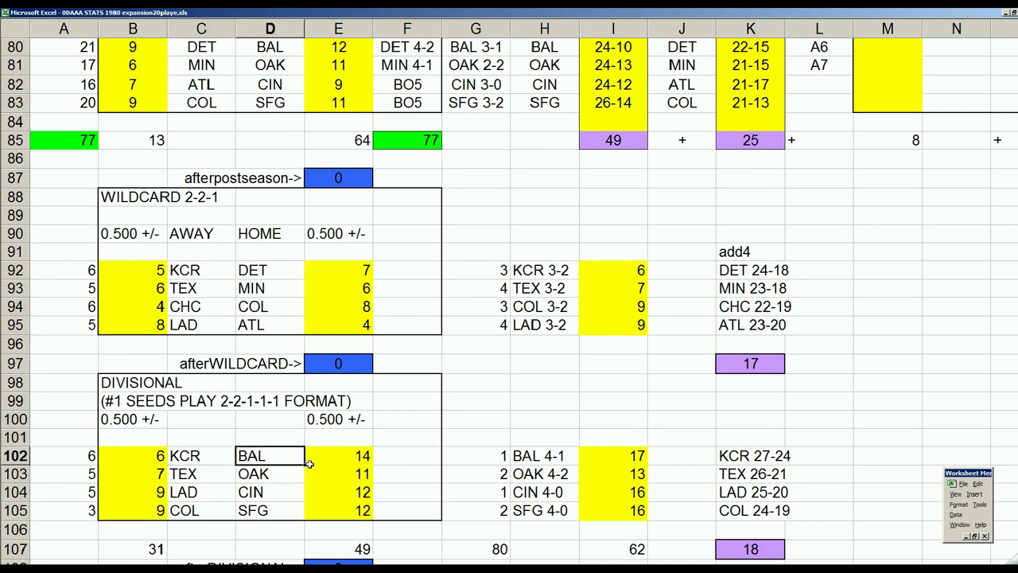
scroll(281, 339, up, 6)
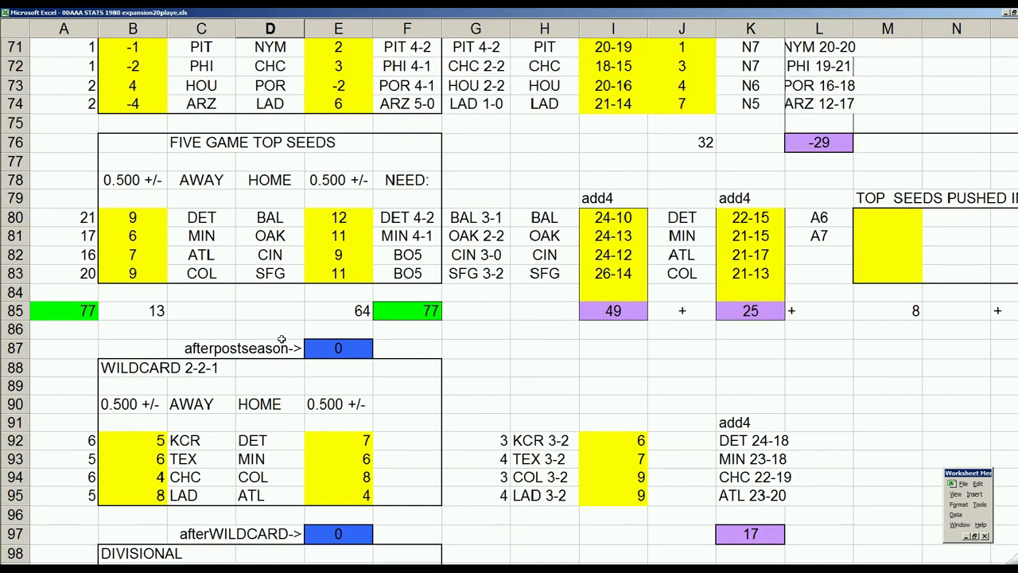
click(227, 388)
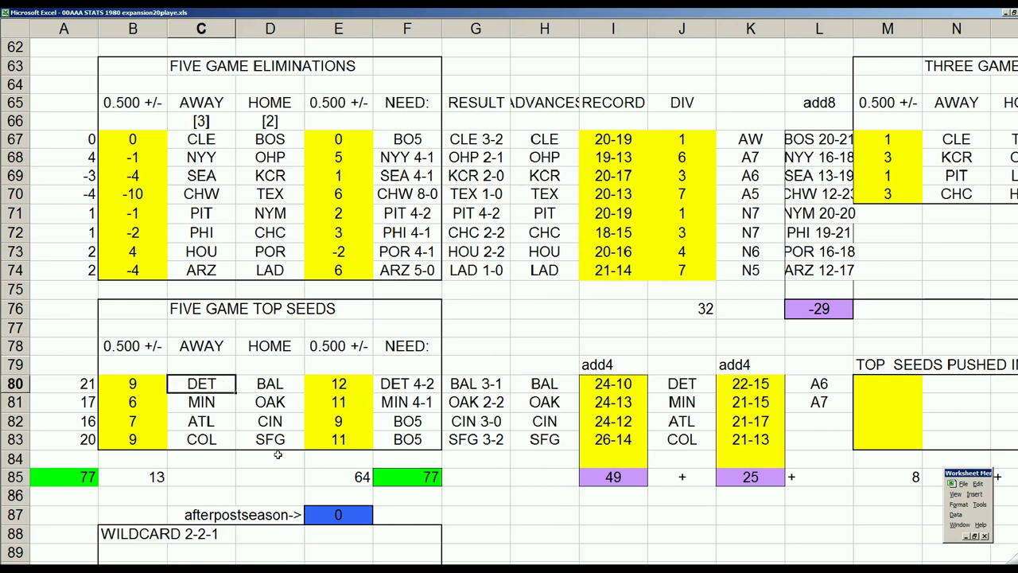
Page forward through the sheets to the team batting and pitching stats
key(ctrl+Page_Down)
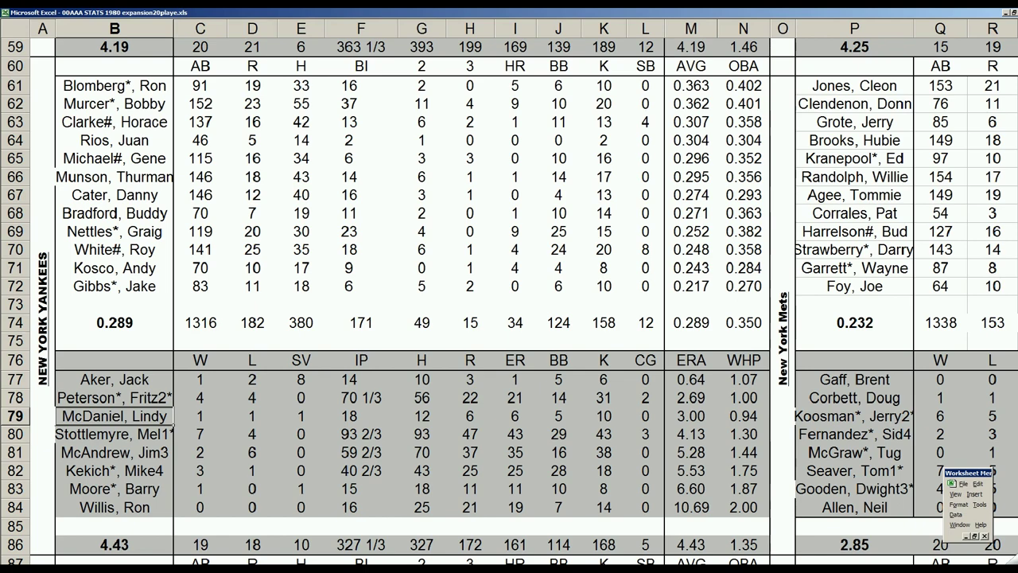
key(ctrl+Page_Down)
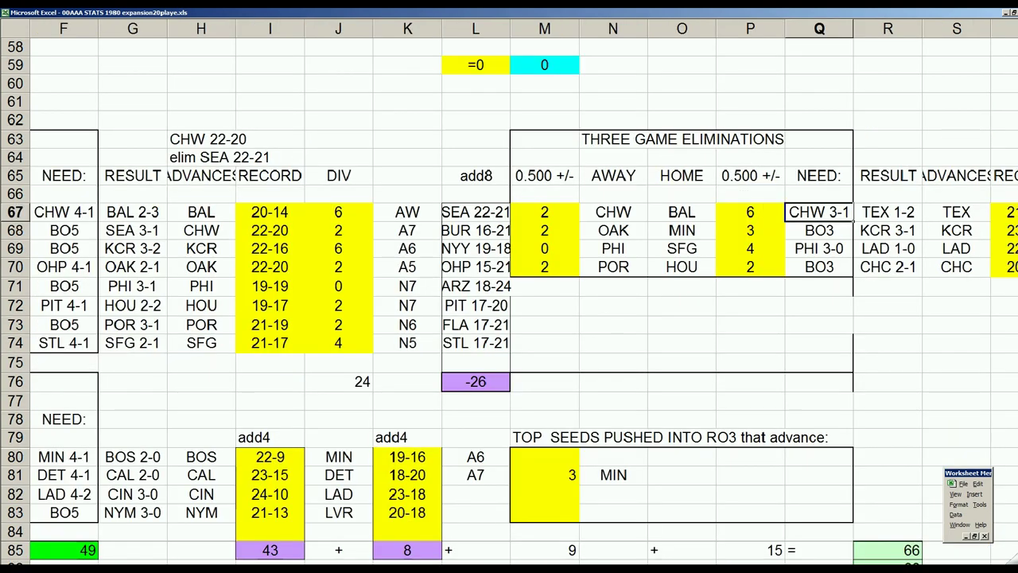
key(ctrl+Page_Down)
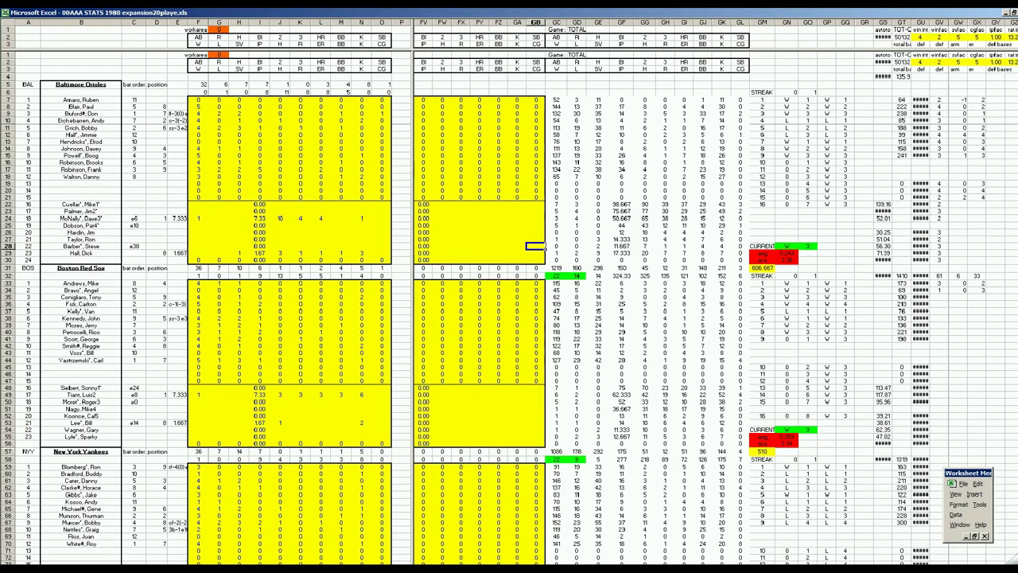
Return to the AL standings and review Detroit Tigers #4 and Baltimore Orioles #5
key(ctrl+Page_Down)
click(206, 314)
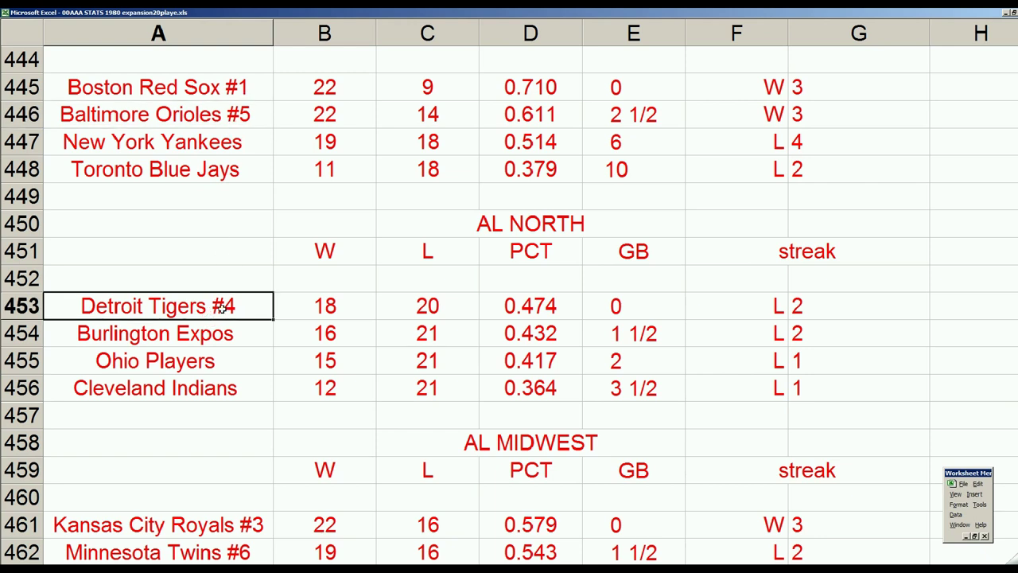
click(248, 116)
click(224, 299)
Check Oakland, Minnesota, Kansas City and California, ending on Boston Red Sox #1 in the AL East
scroll(265, 351, down, 3)
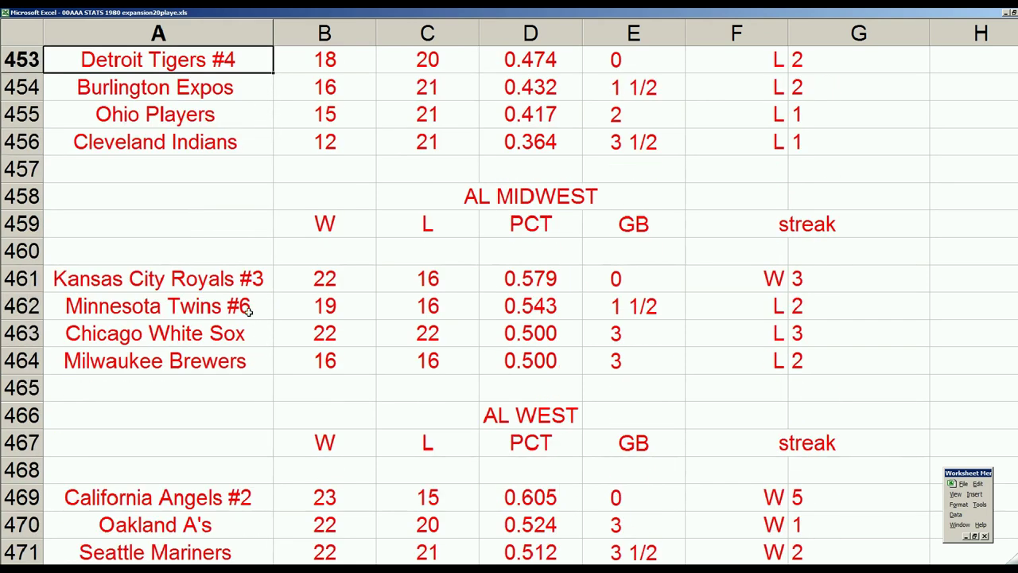
click(199, 527)
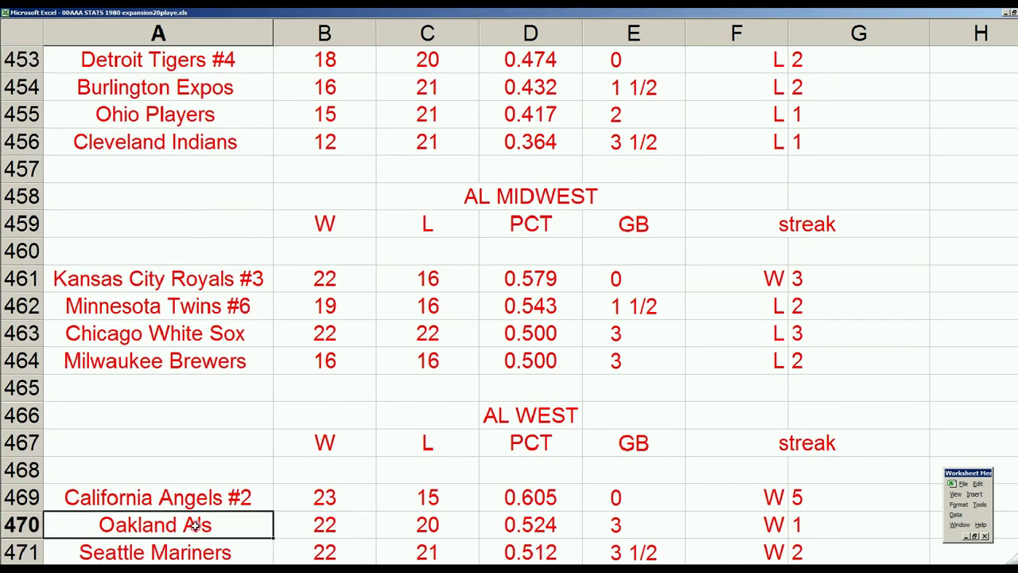
click(203, 307)
click(246, 280)
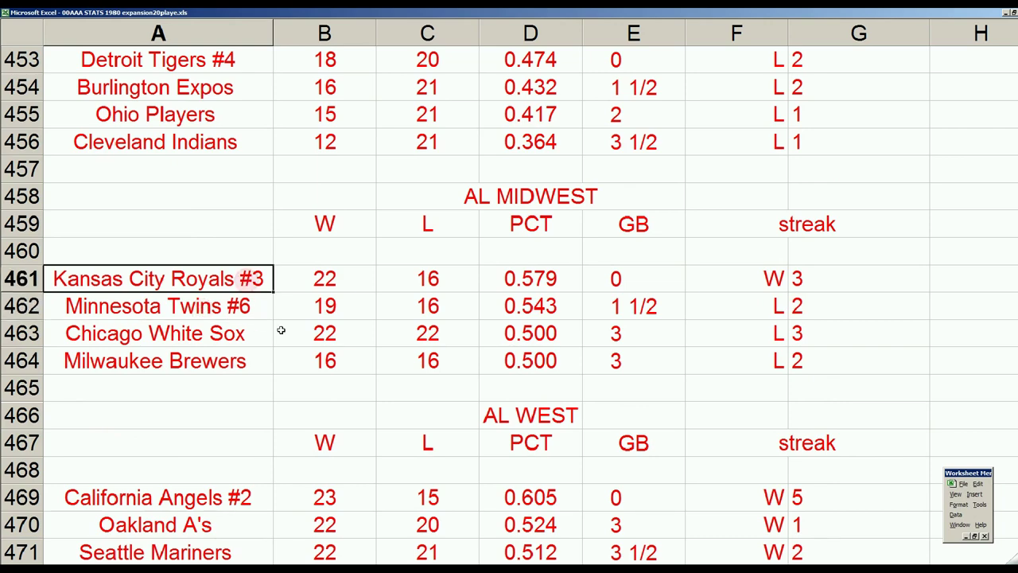
click(258, 500)
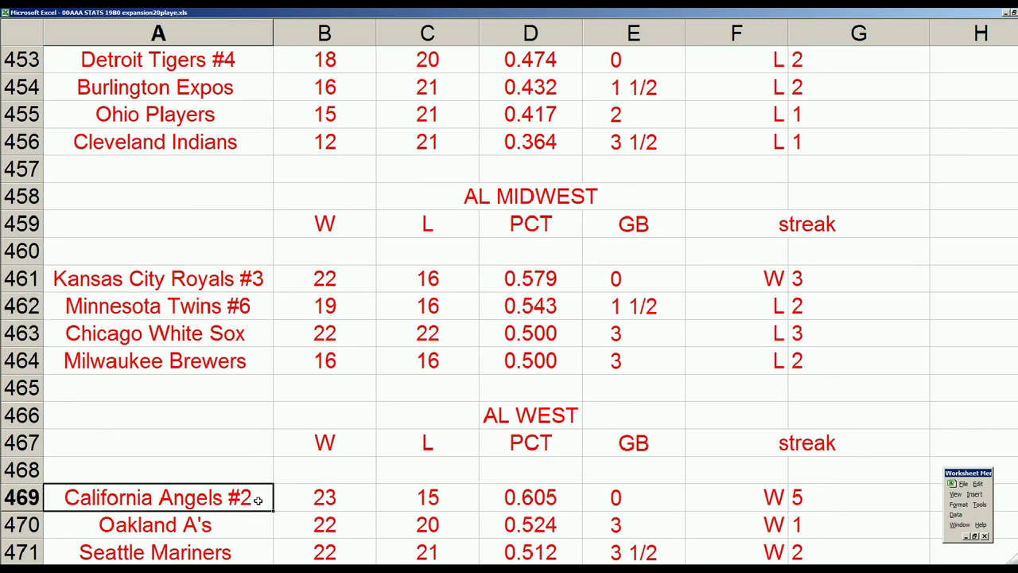
scroll(334, 421, up, 4)
click(241, 172)
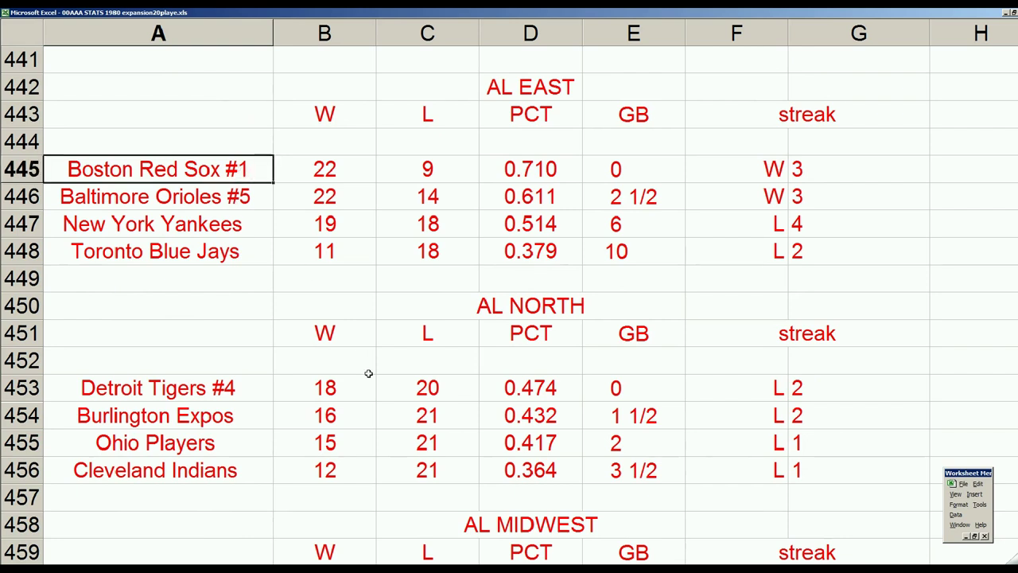